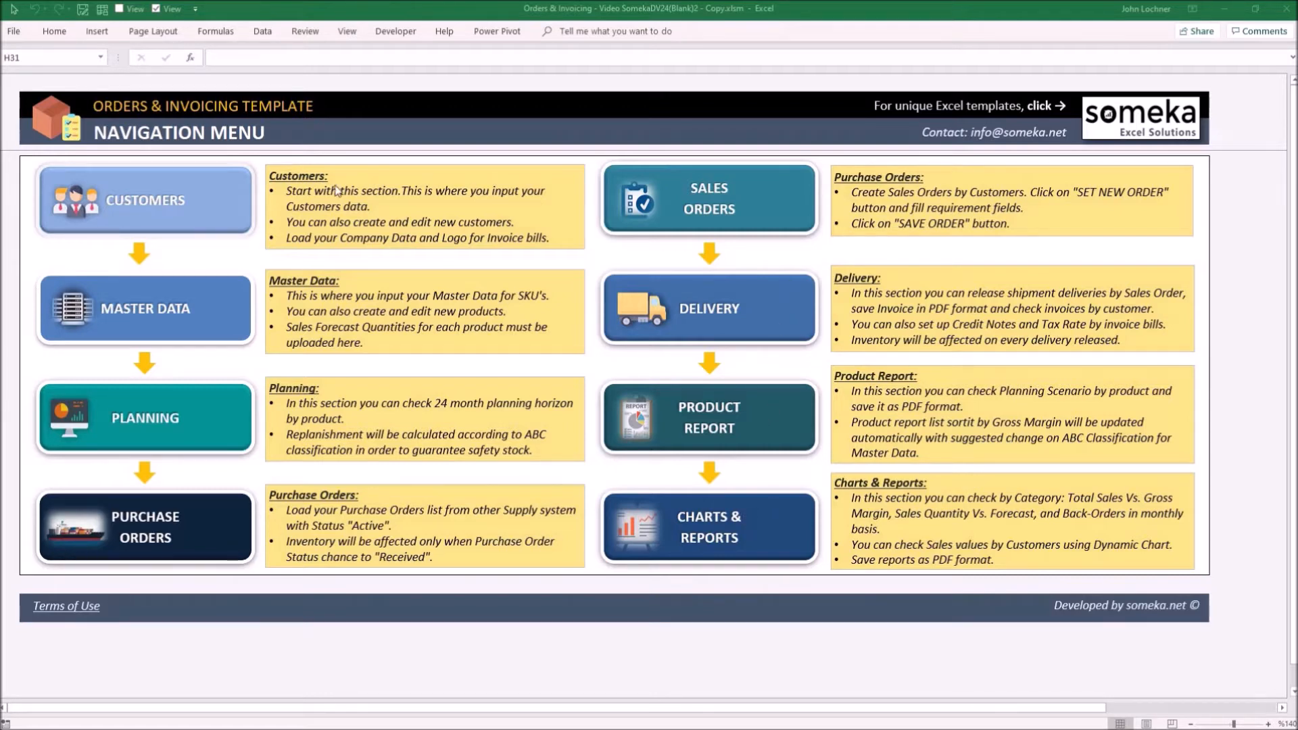
- Go to the Customers sheet from the Navigation Menu tile
{"action": "left_click", "coordinate": [168, 206]}
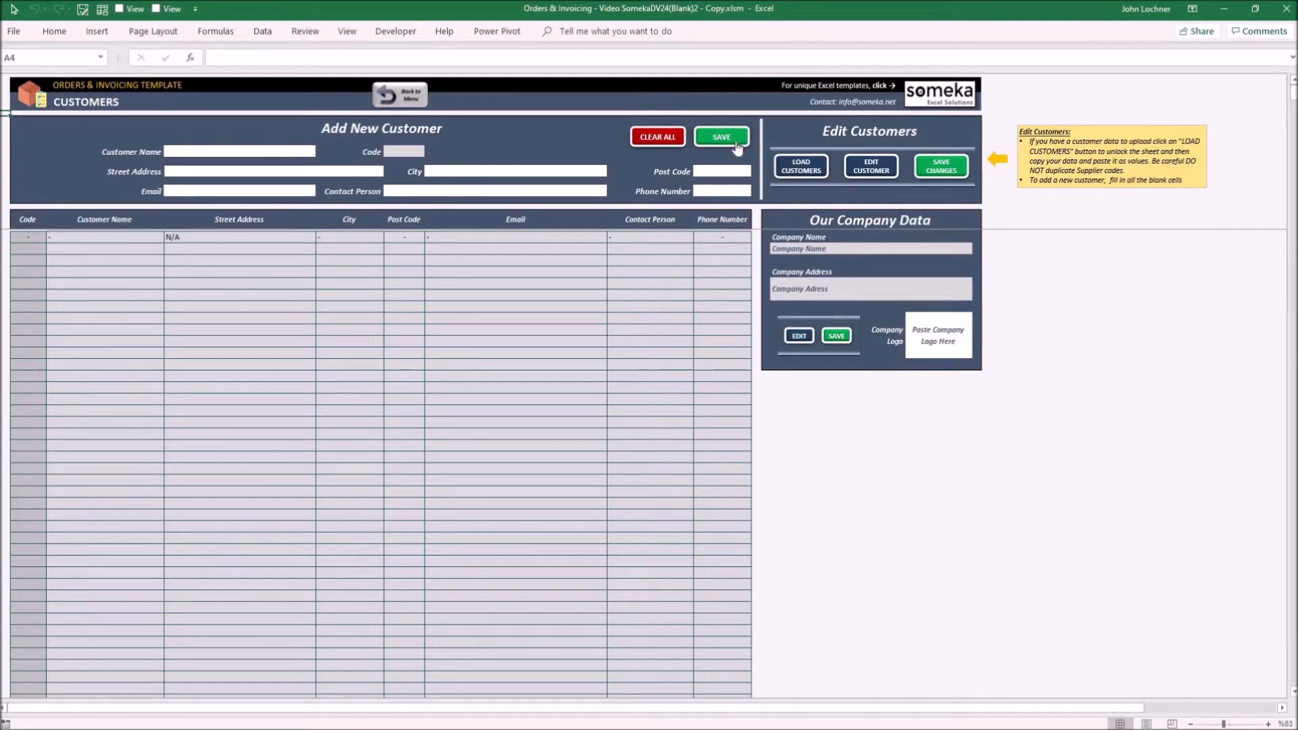
- Unlock the customer table with LOAD CUSTOMERS and copy the full range from the Customer Data workbook
{"action": "left_click", "coordinate": [814, 169]}
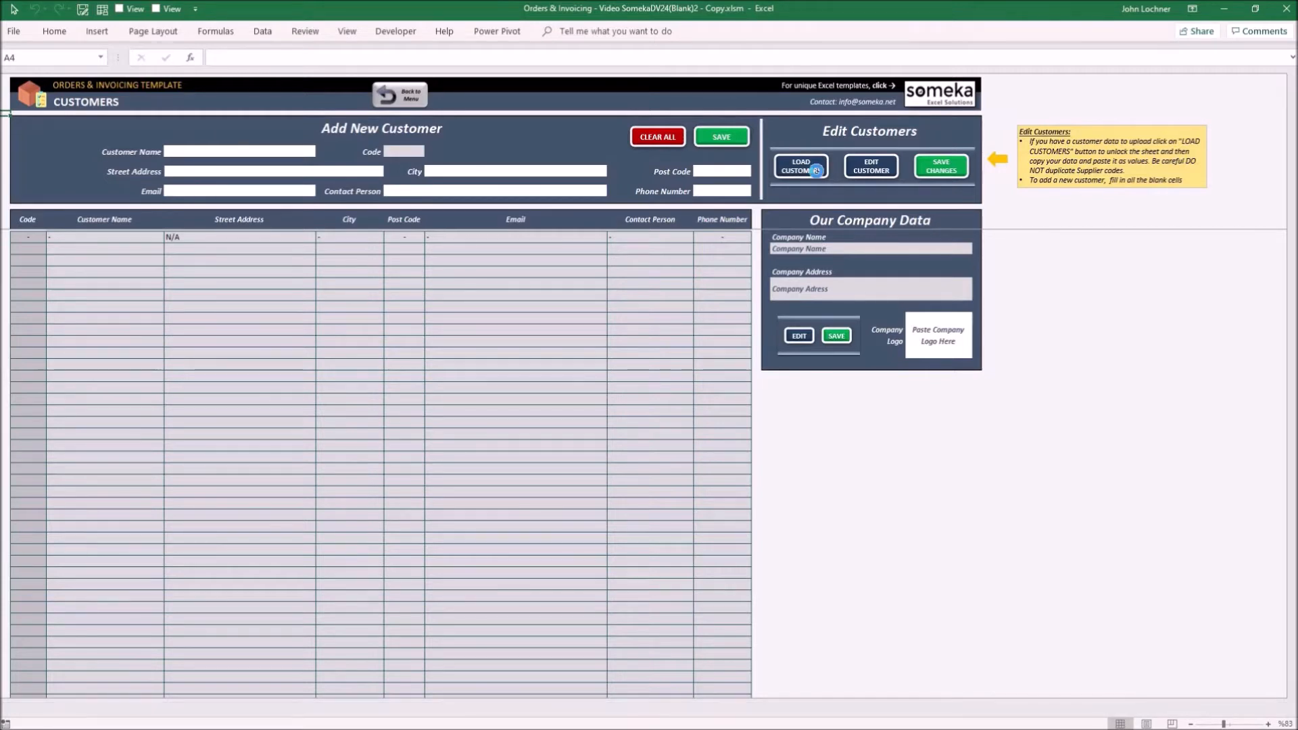
{"action": "left_click", "coordinate": [671, 413]}
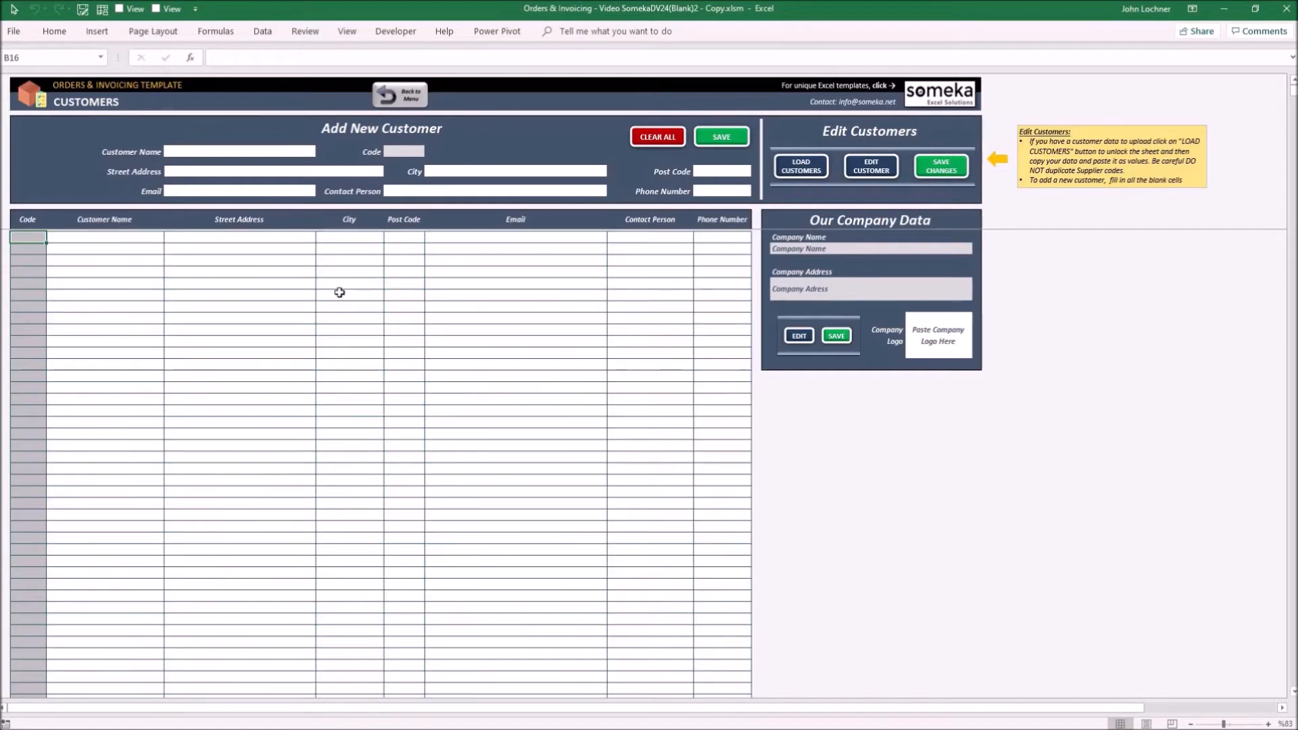
{"action": "key", "text": "alt+Tab"}
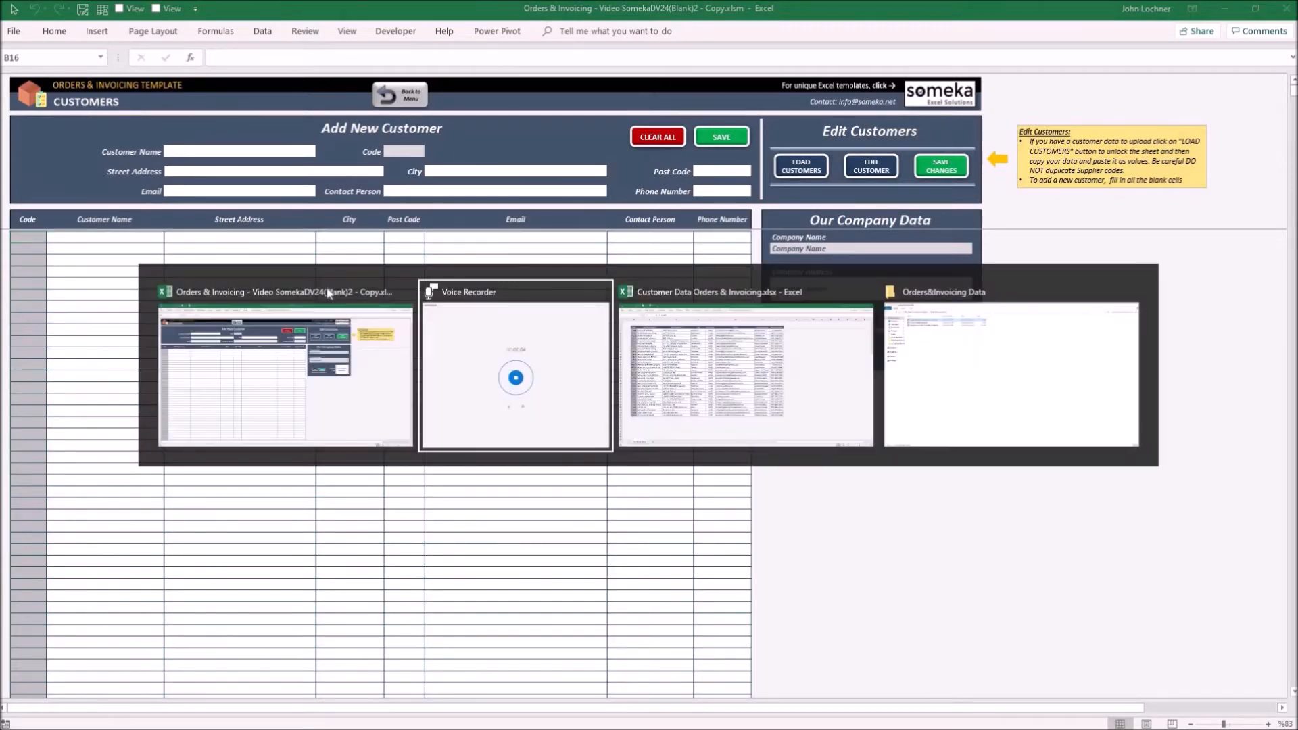
{"action": "key", "text": "alt+Tab"}
{"action": "key", "text": "ctrl+a"}
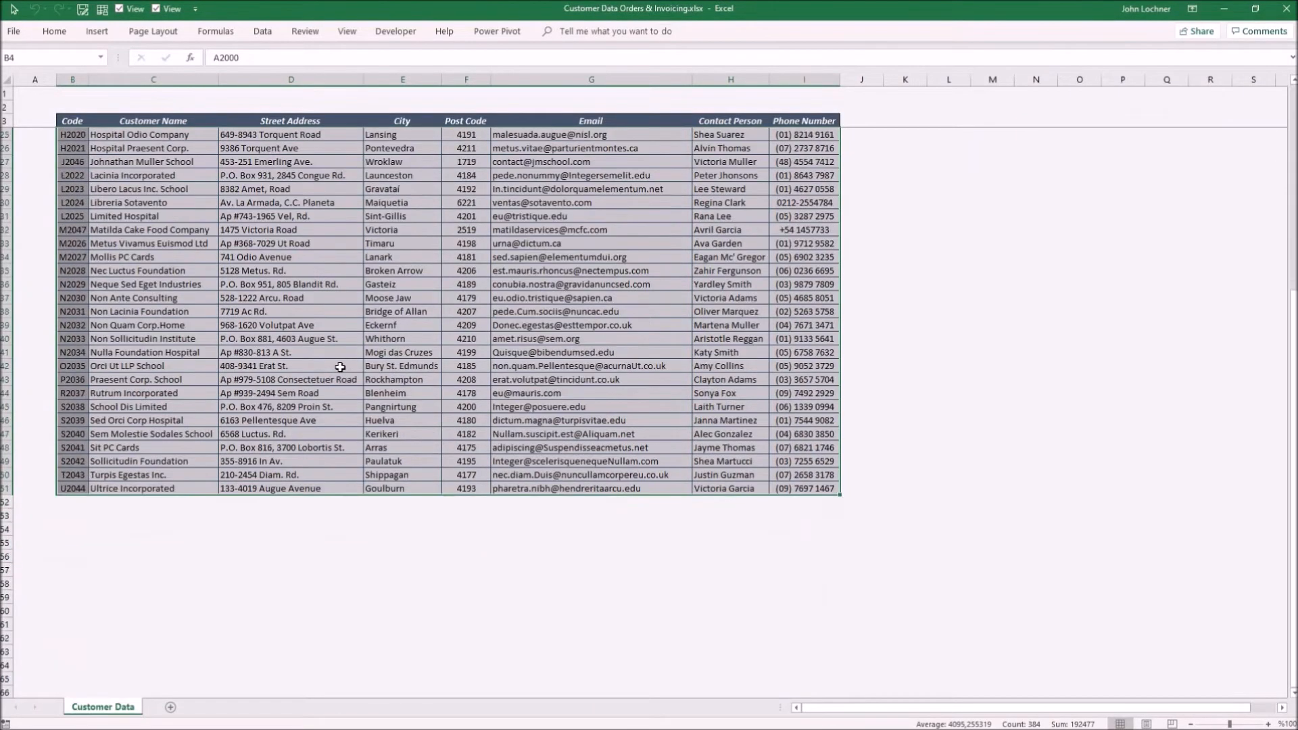
{"action": "key", "text": "ctrl+c"}
- Paste the copied customer records into the customer table as values only
{"action": "key", "text": "alt+Tab"}
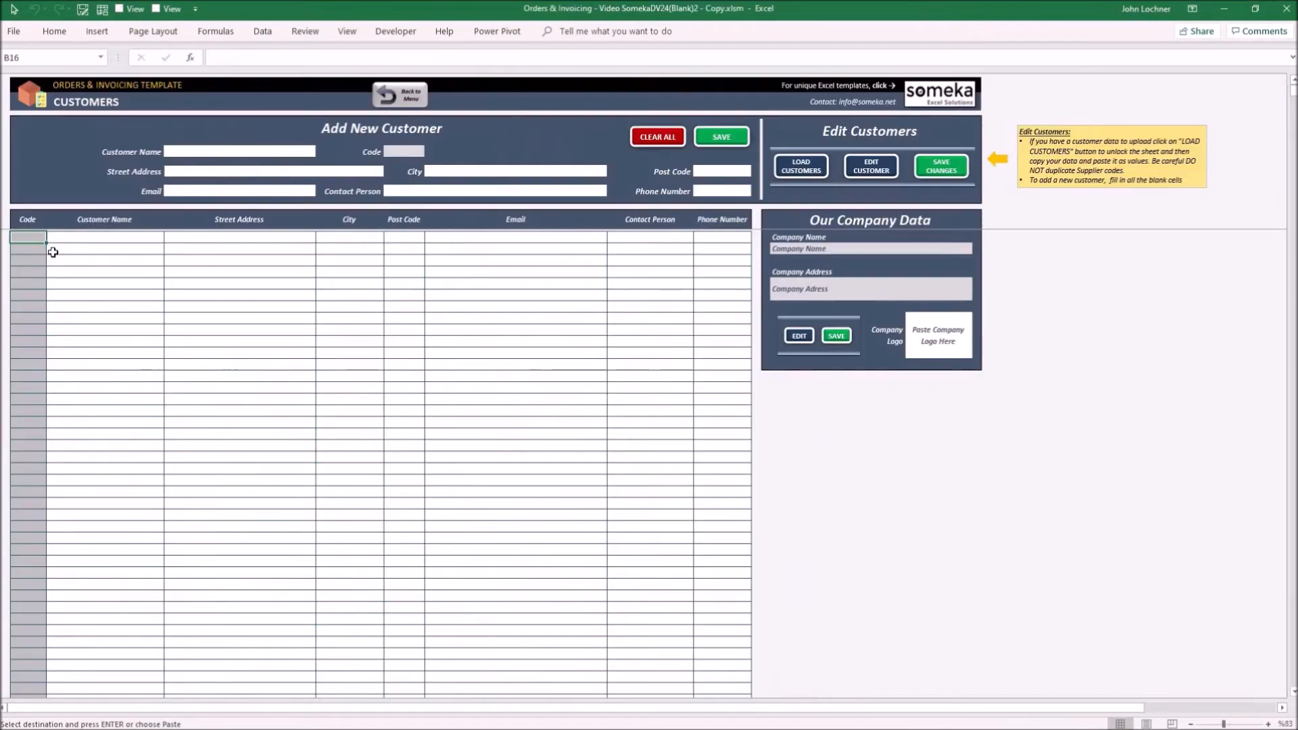
{"action": "key", "text": "ctrl+alt+v"}
{"action": "key", "text": "Down"}
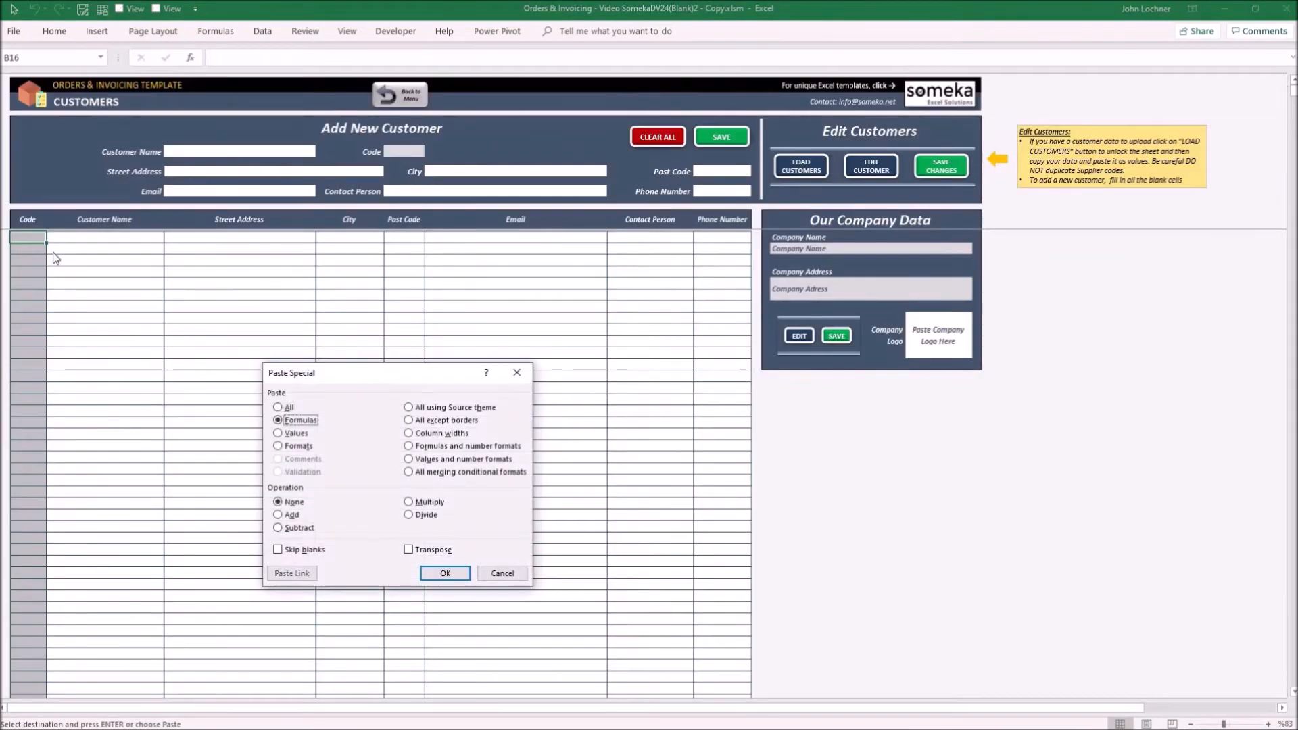
{"action": "key", "text": "Down"}
{"action": "key", "text": "Return"}
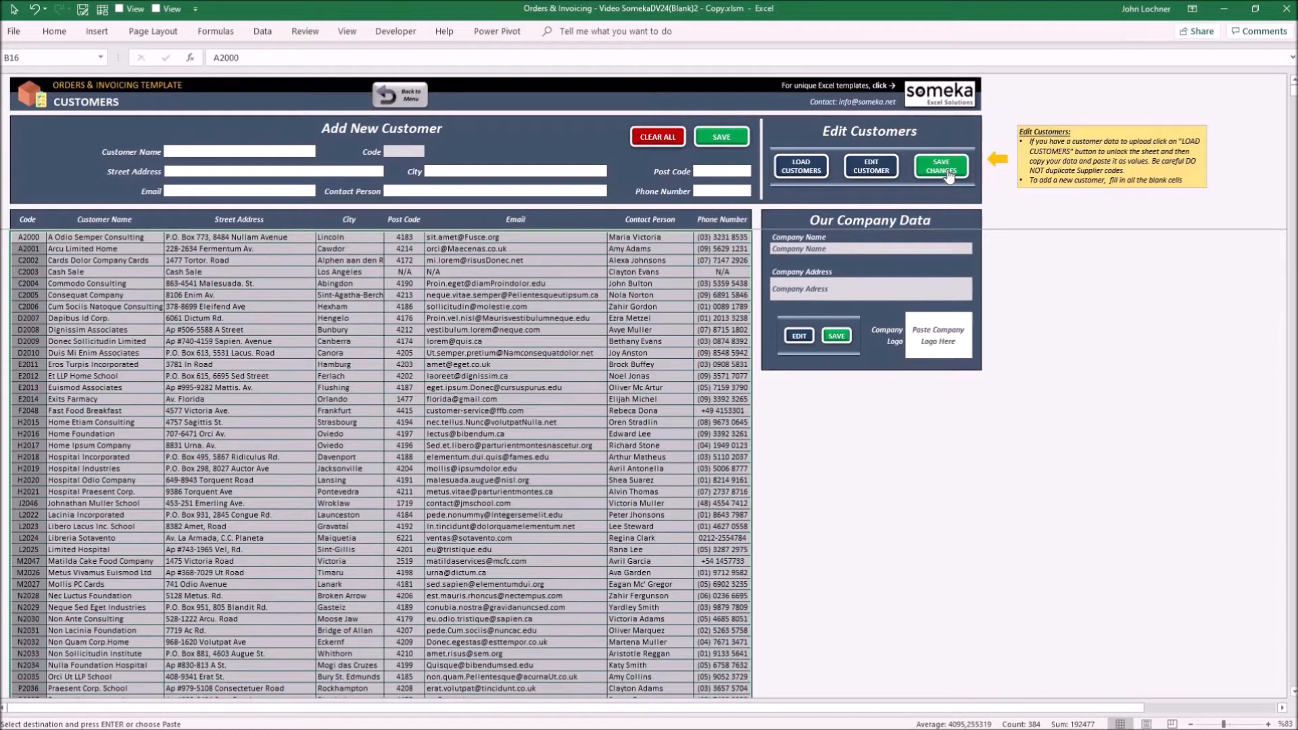
{"action": "left_click", "coordinate": [254, 152]}
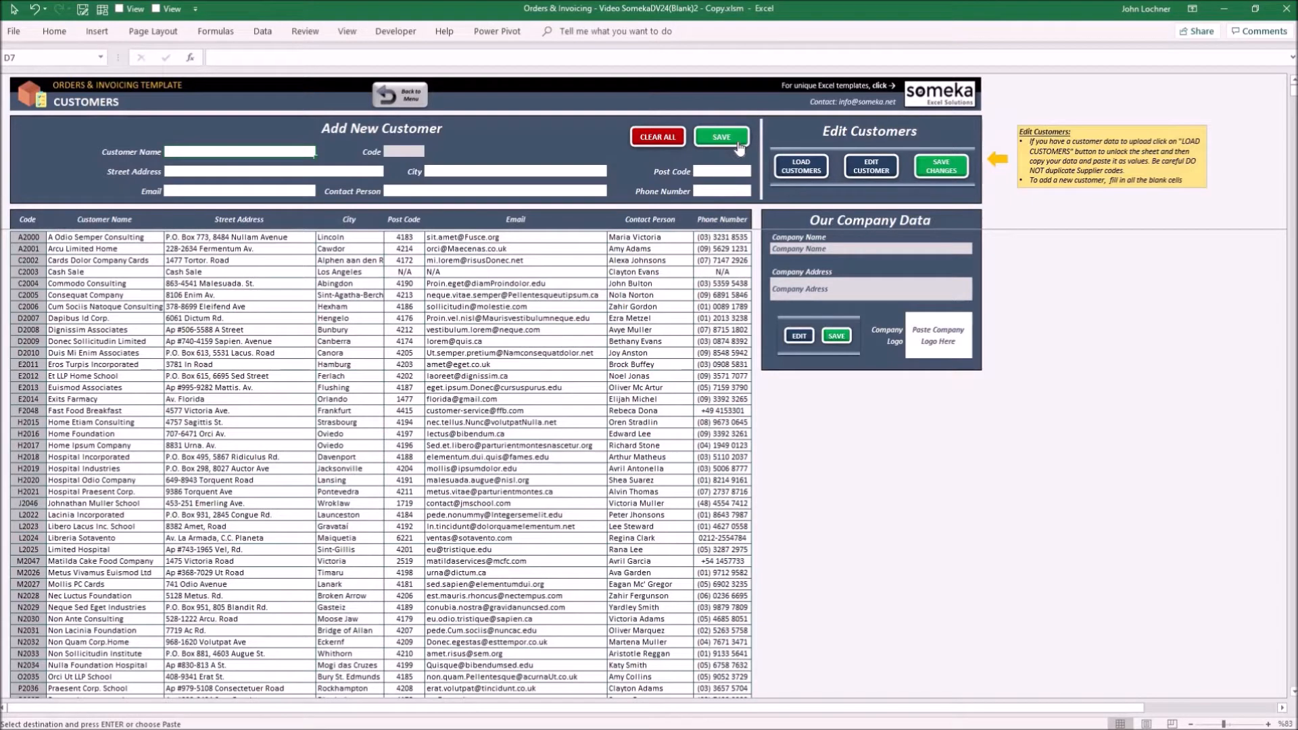
{"action": "left_click", "coordinate": [274, 152]}
{"action": "type", "text": "Lochenr"}
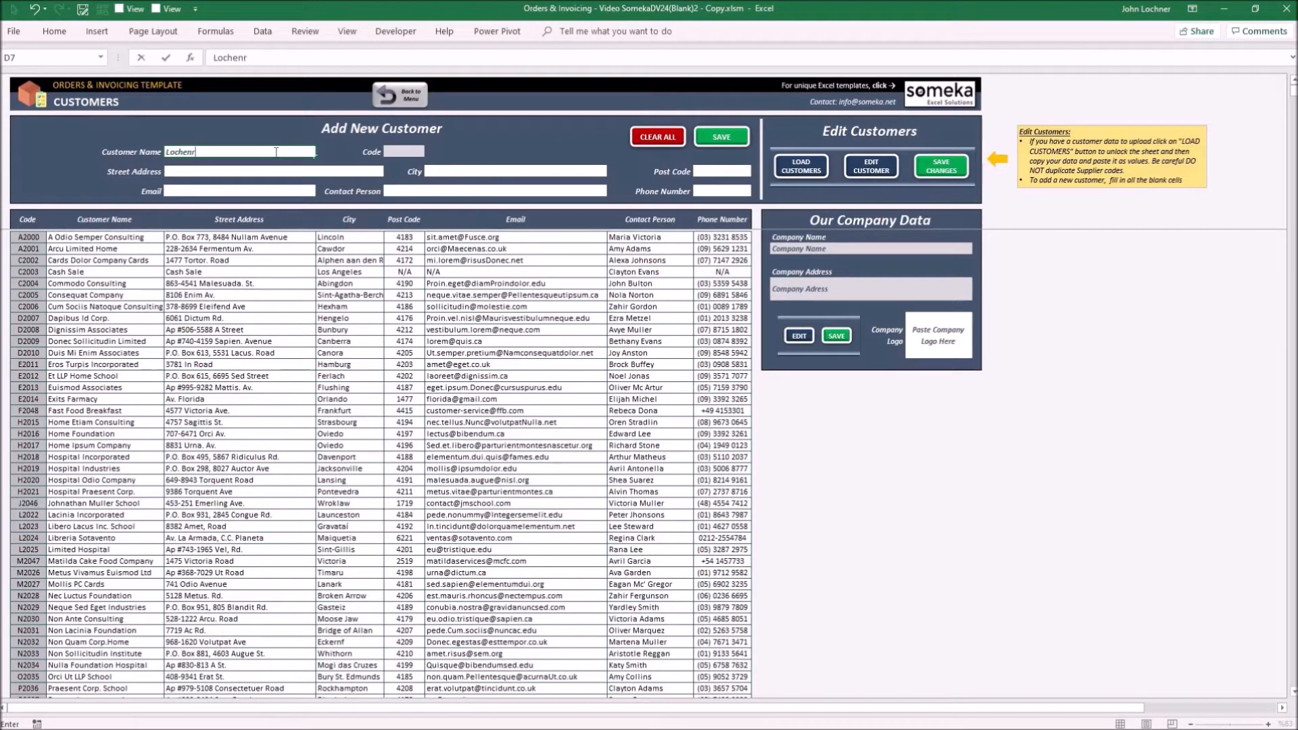
{"action": "type", "text": " Inc"}
{"action": "key", "text": "Return"}
{"action": "type", "text": "A street"}
{"action": "key", "text": "Return"}
{"action": "type", "text": "a@il.com"}
{"action": "key", "text": "Return"}
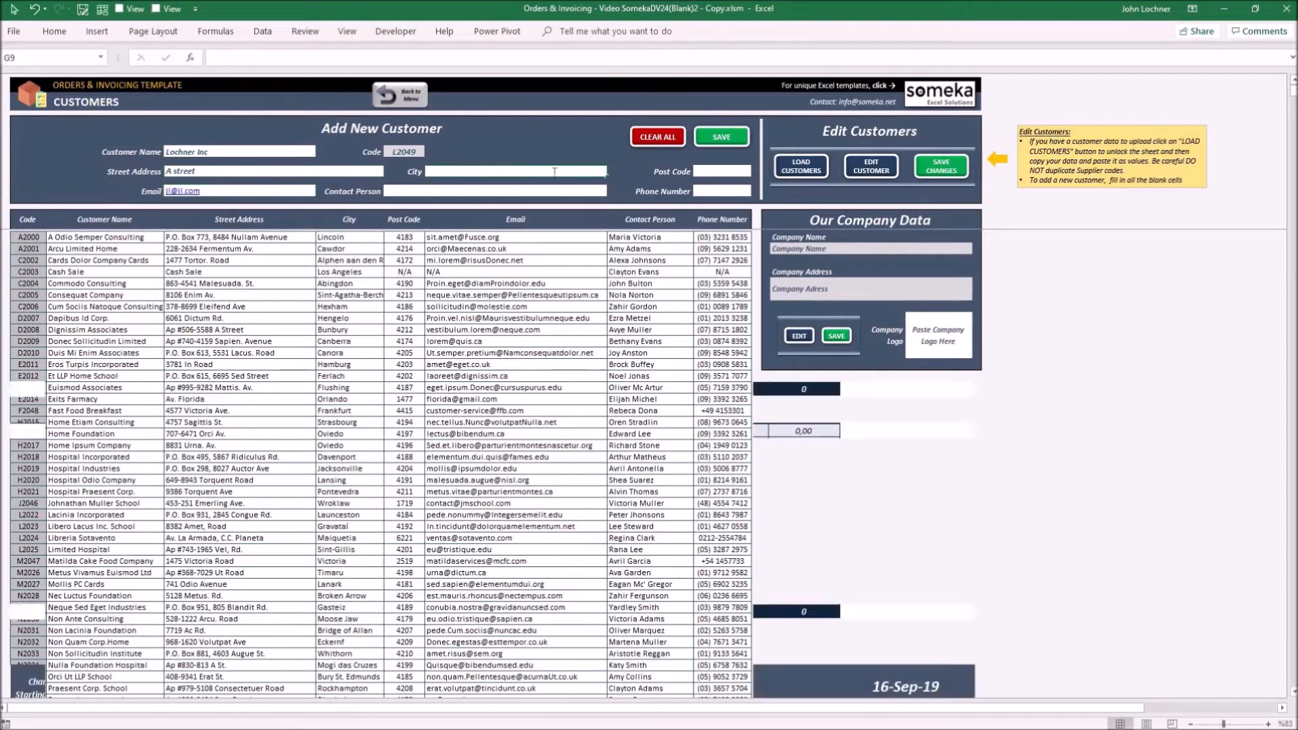
{"action": "type", "text": "New York"}
{"action": "key", "text": "Return"}
{"action": "key", "text": "Return"}
{"action": "type", "text": "35230"}
{"action": "key", "text": "Return"}
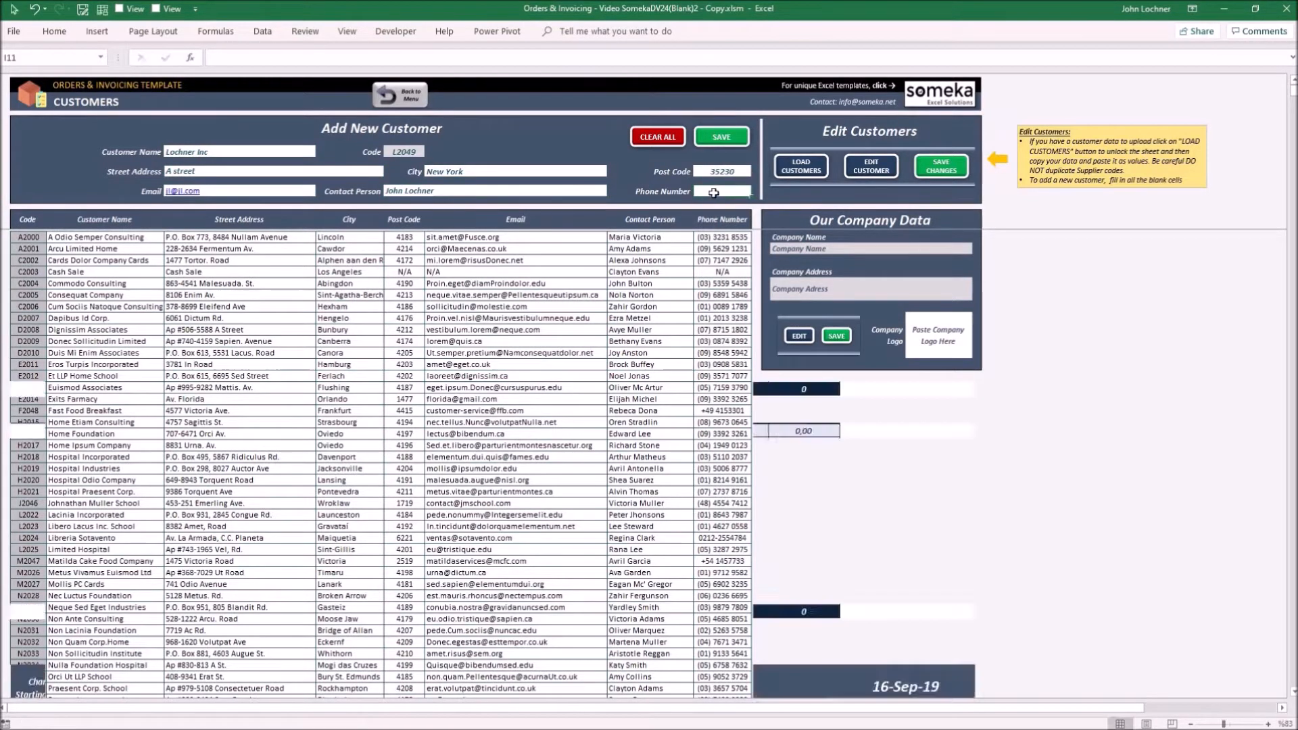
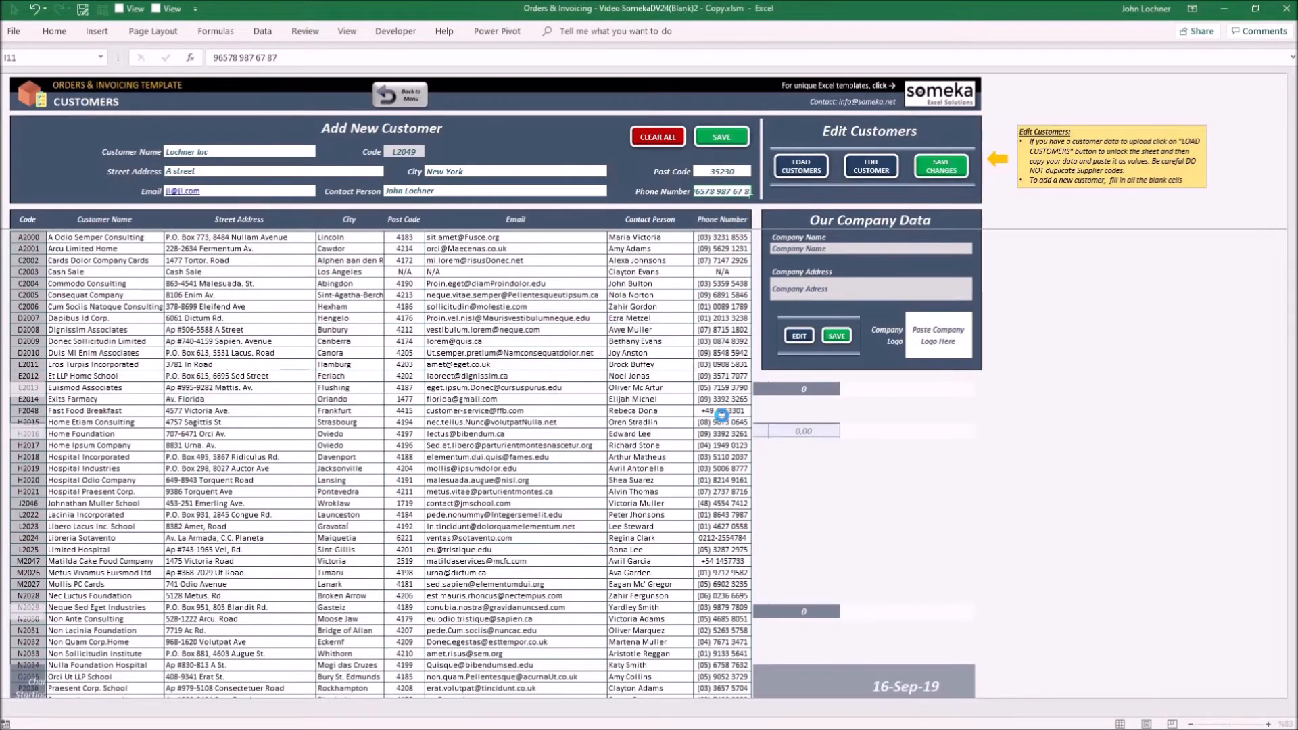
{"action": "key", "text": "Return"}
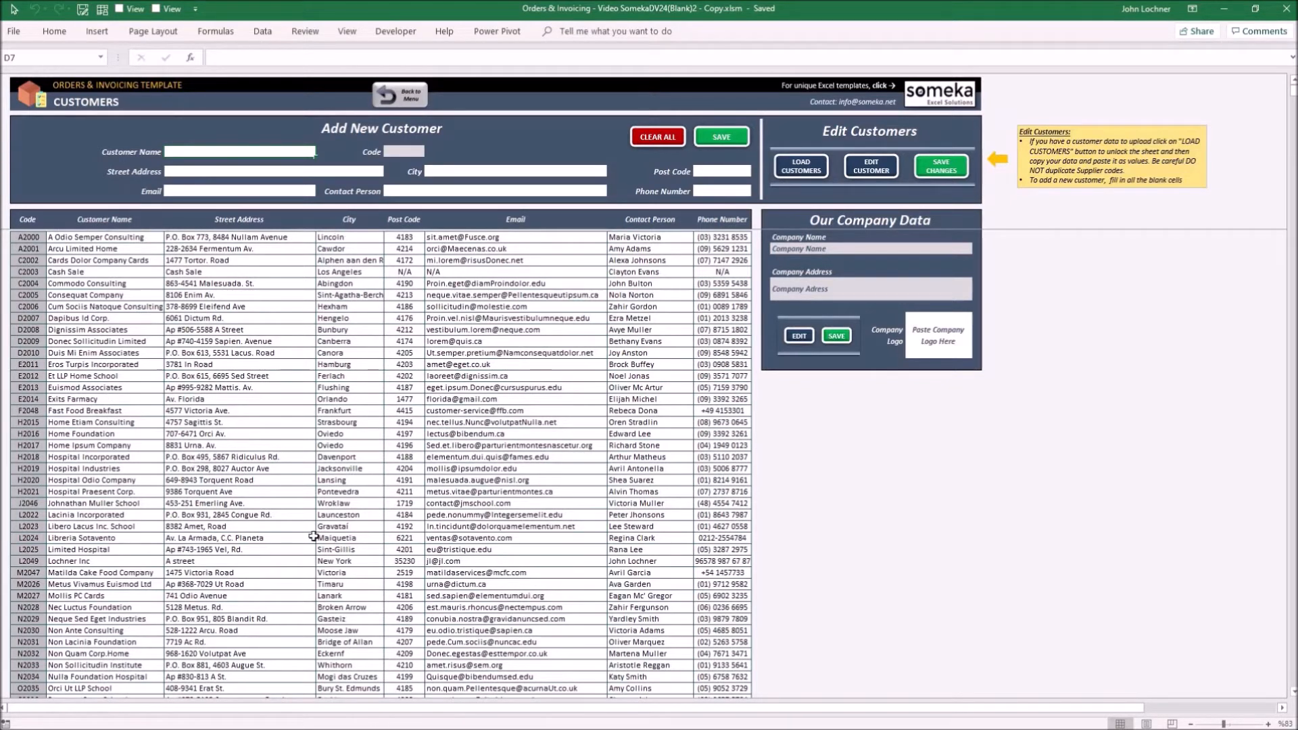
- Save the customer list changes and unlock Our Company Data for editing
{"action": "left_click", "coordinate": [948, 169]}
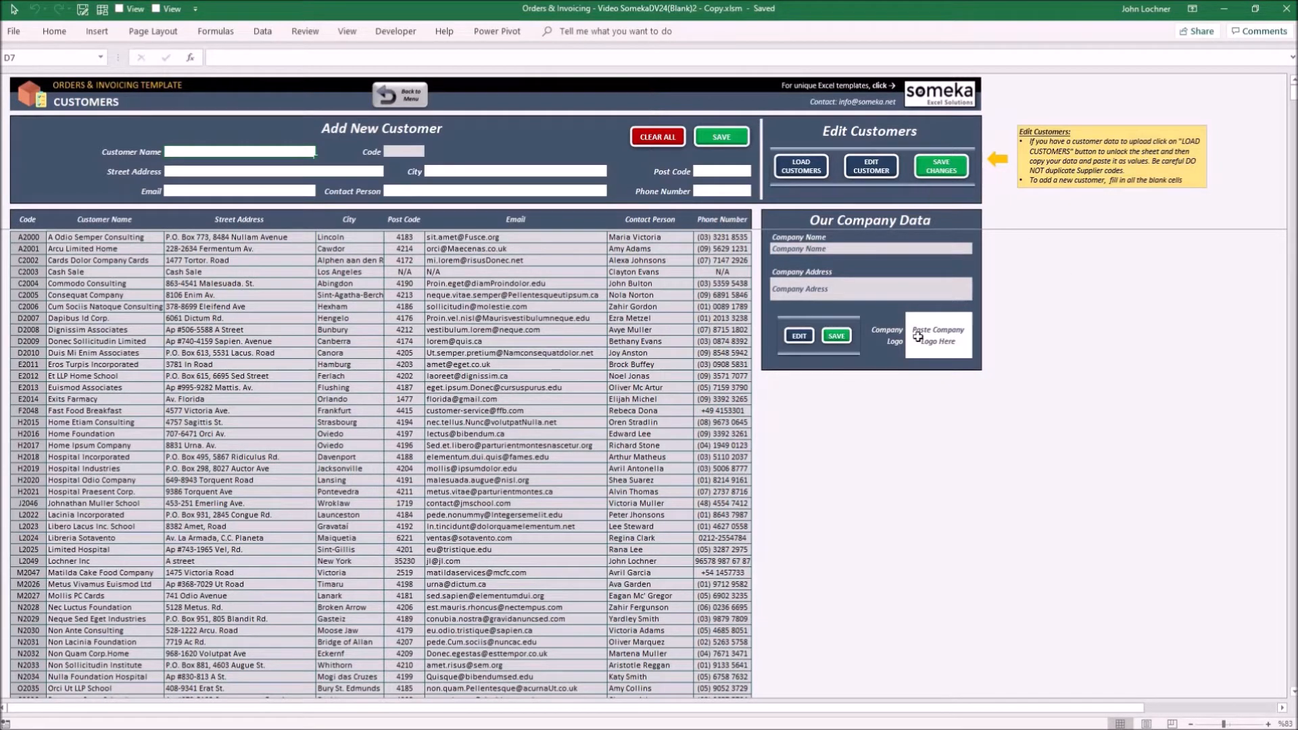
{"action": "left_click", "coordinate": [799, 336]}
- Set the company name to Company L and the address to B street California
{"action": "left_click", "coordinate": [703, 417]}
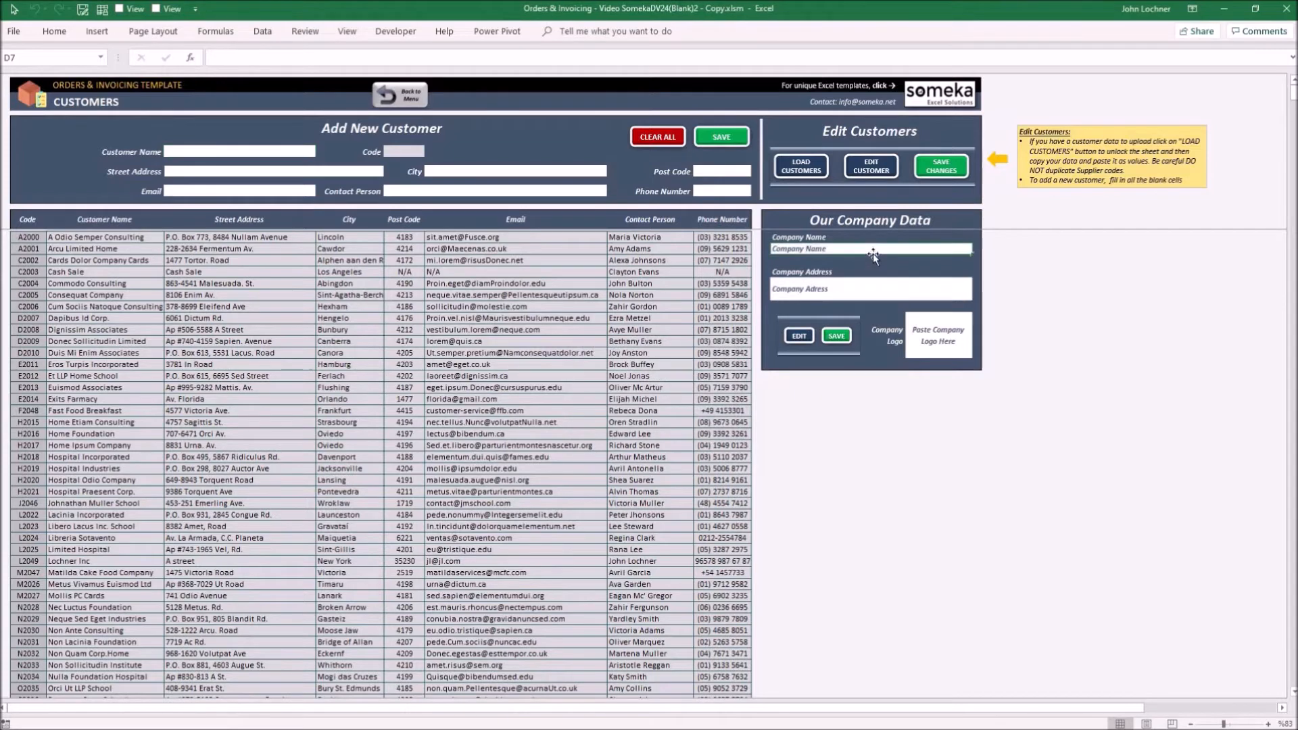
{"action": "left_click", "coordinate": [873, 251]}
{"action": "double_click", "coordinate": [873, 249]}
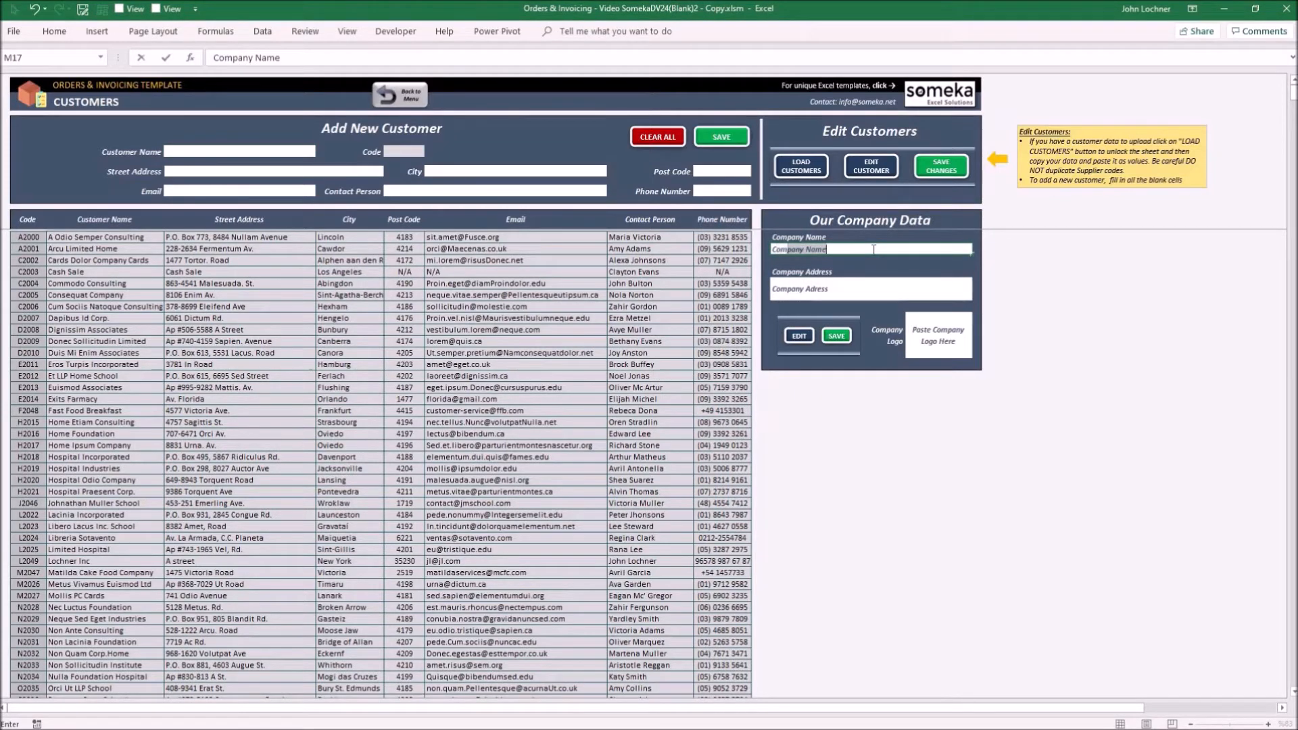
{"action": "type", "text": "L"}
{"action": "left_click", "coordinate": [837, 291]}
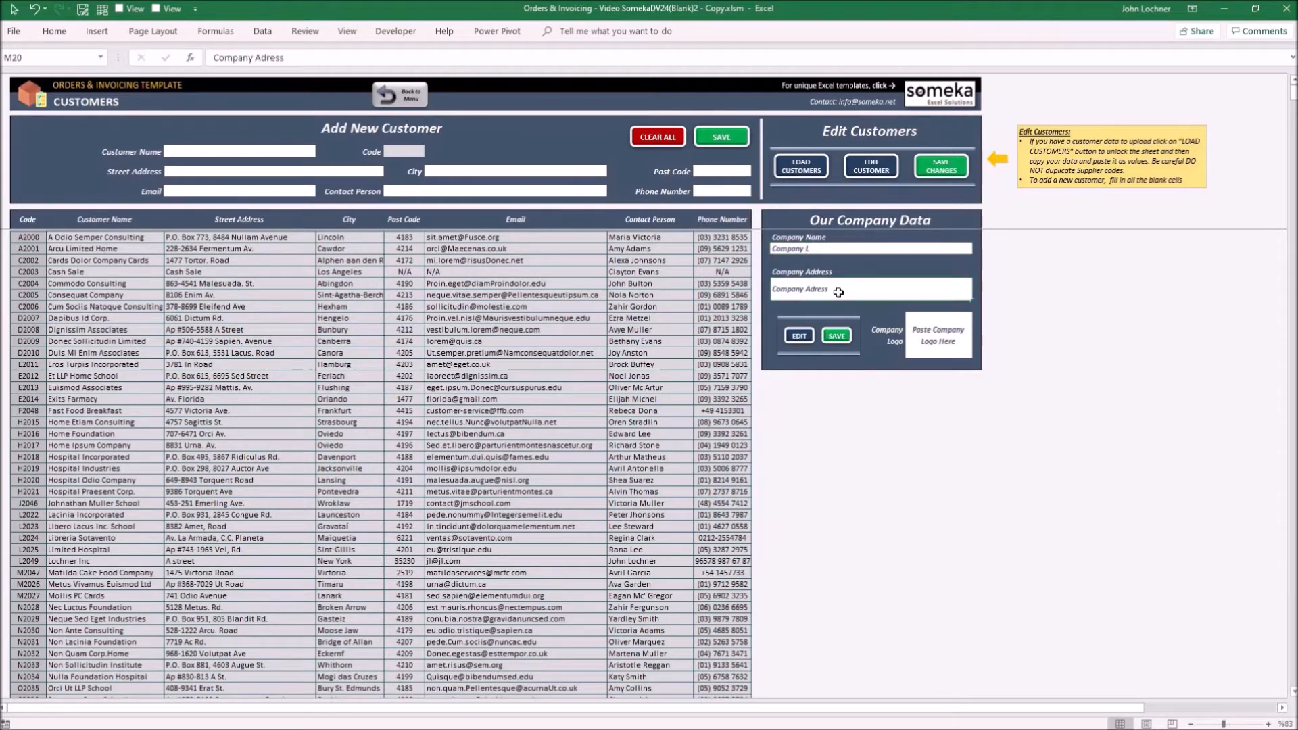
{"action": "type", "text": "#"}
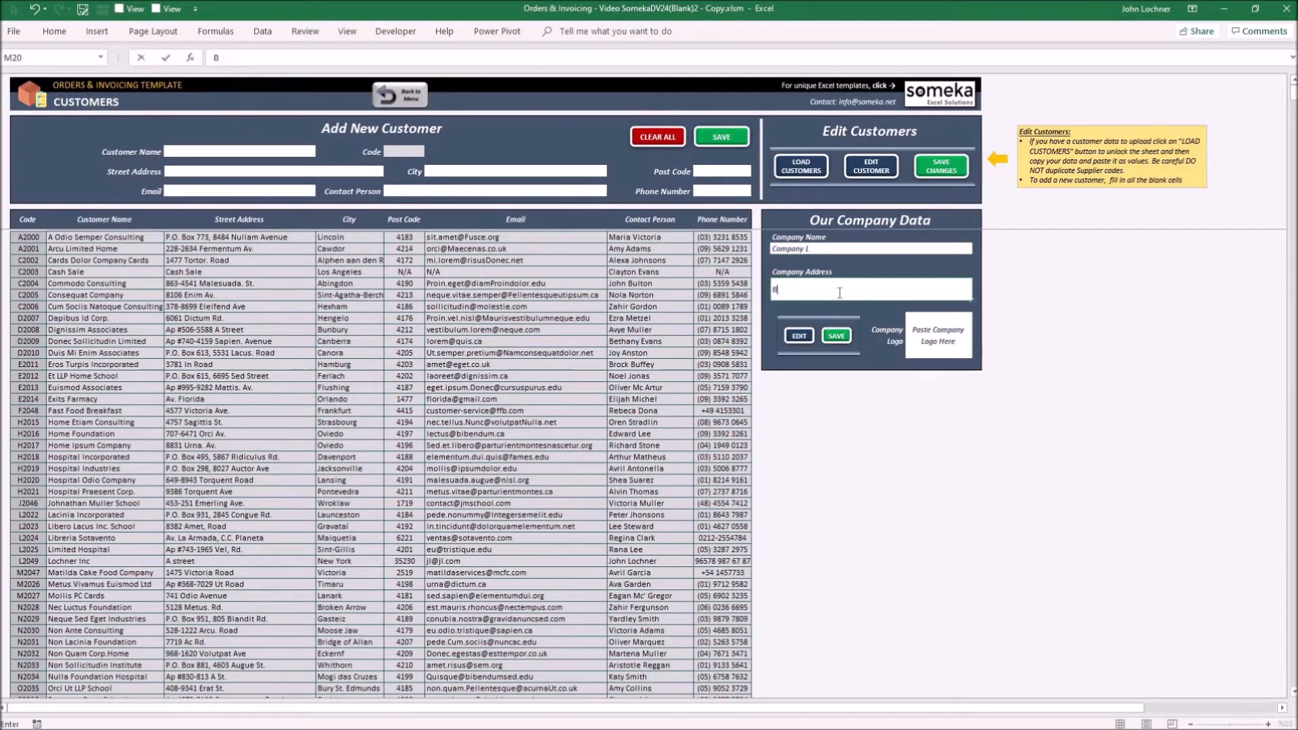
{"action": "type", "text": "reet"}
{"action": "type", "text": " California"}
{"action": "left_click", "coordinate": [846, 412]}
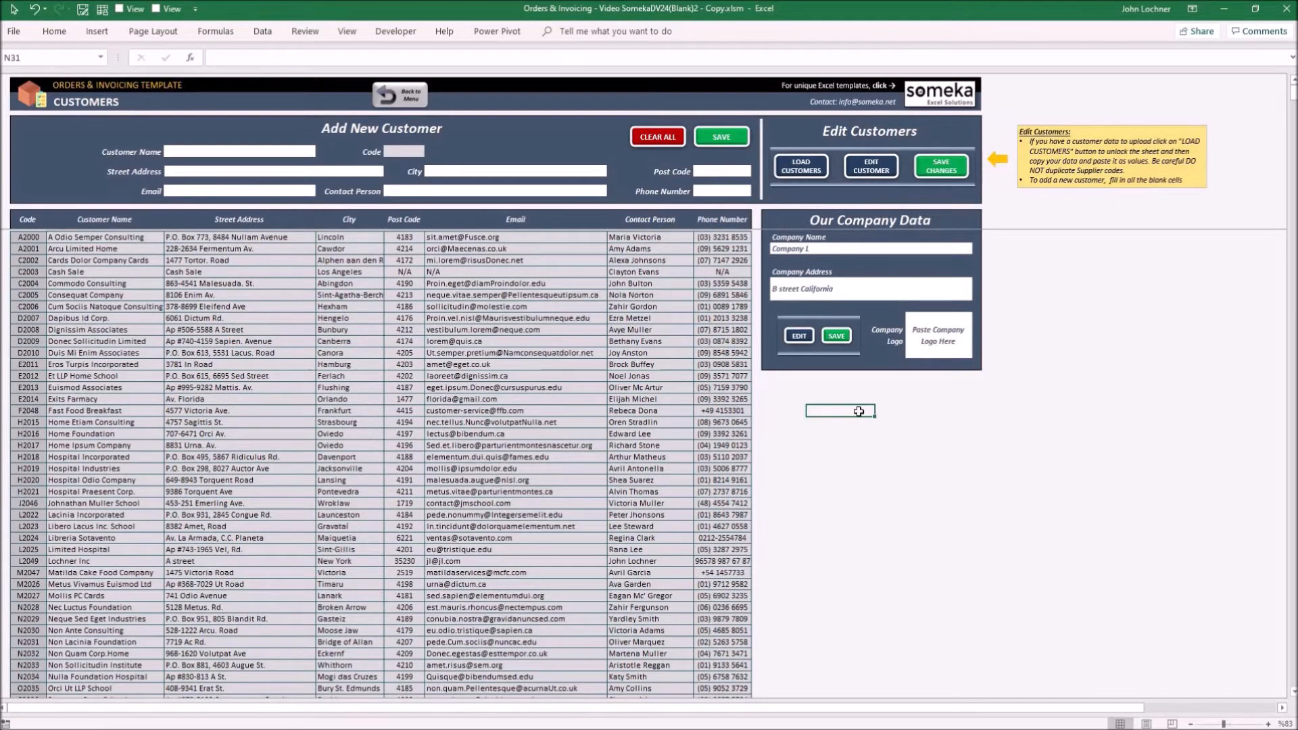
- Paste the COMPANY L logo into the logo box, save the company data and return to the menu
{"action": "left_click", "coordinate": [913, 388]}
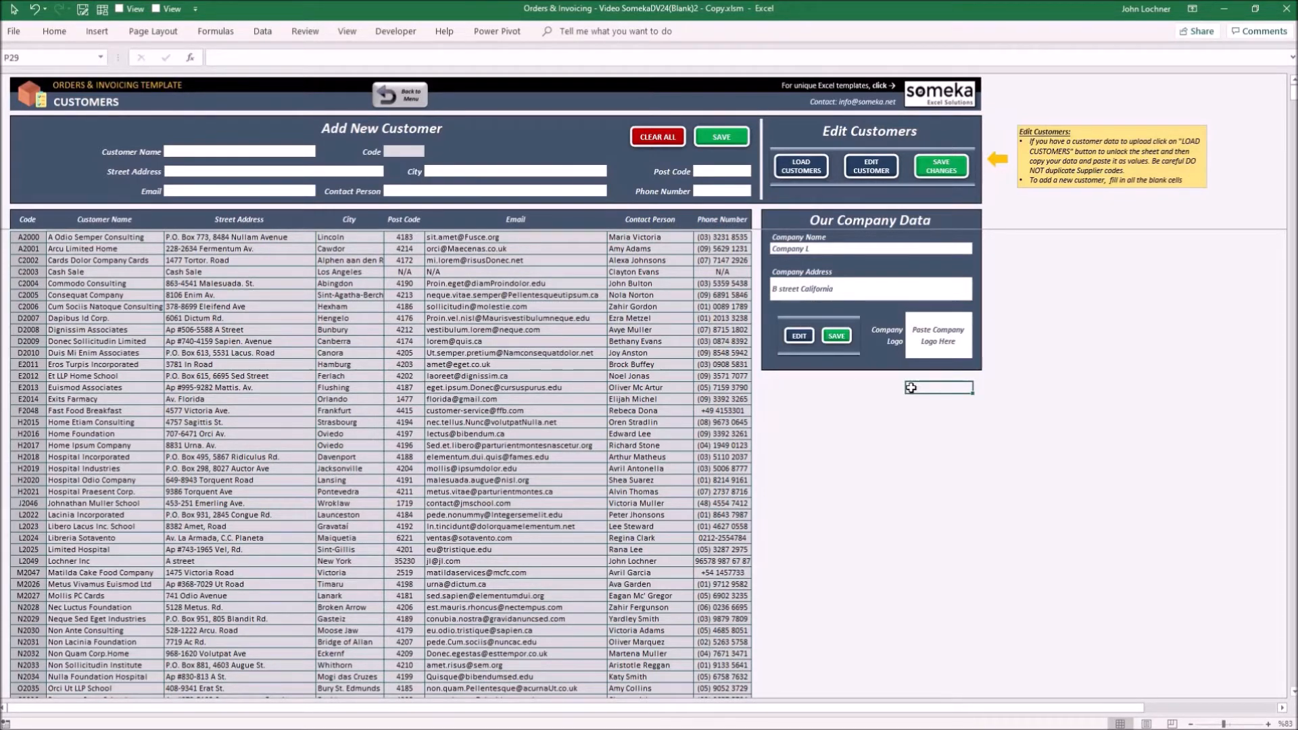
{"action": "key", "text": "ctrl+v"}
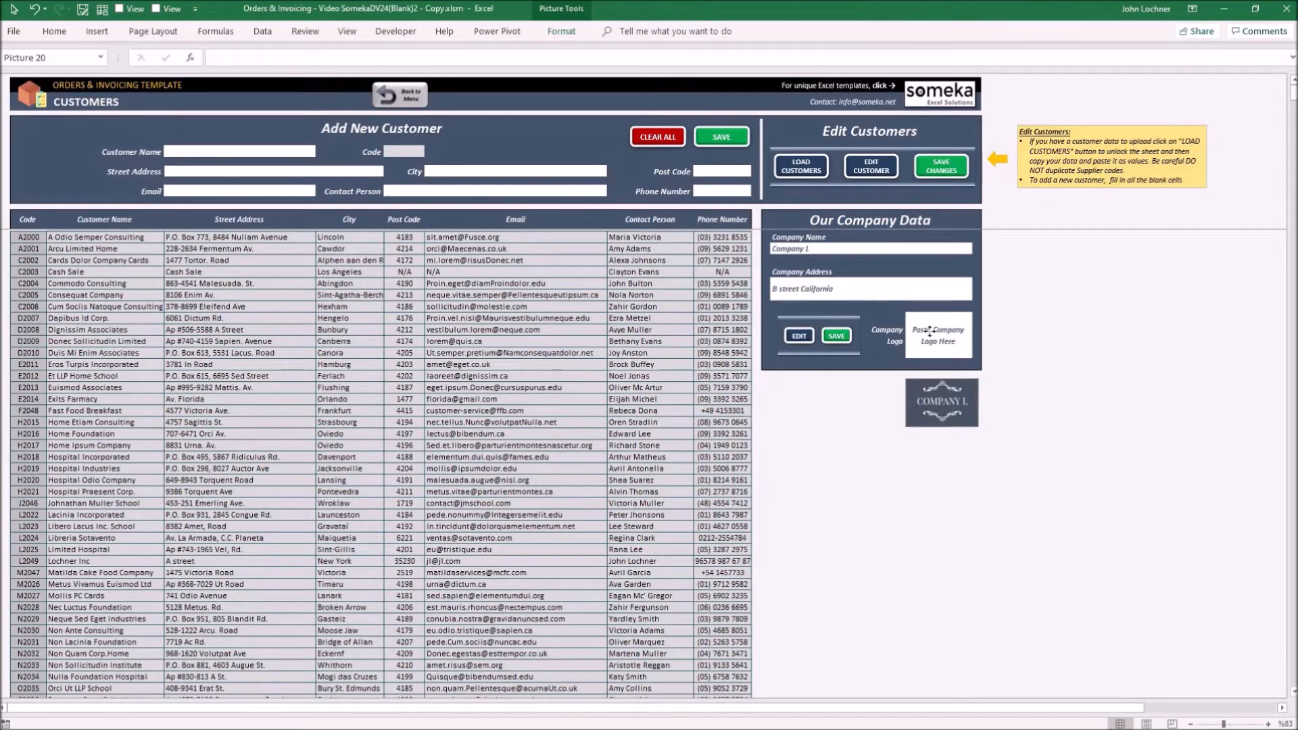
{"action": "left_click_drag", "start_coordinate": [931, 392], "coordinate": [930, 334]}
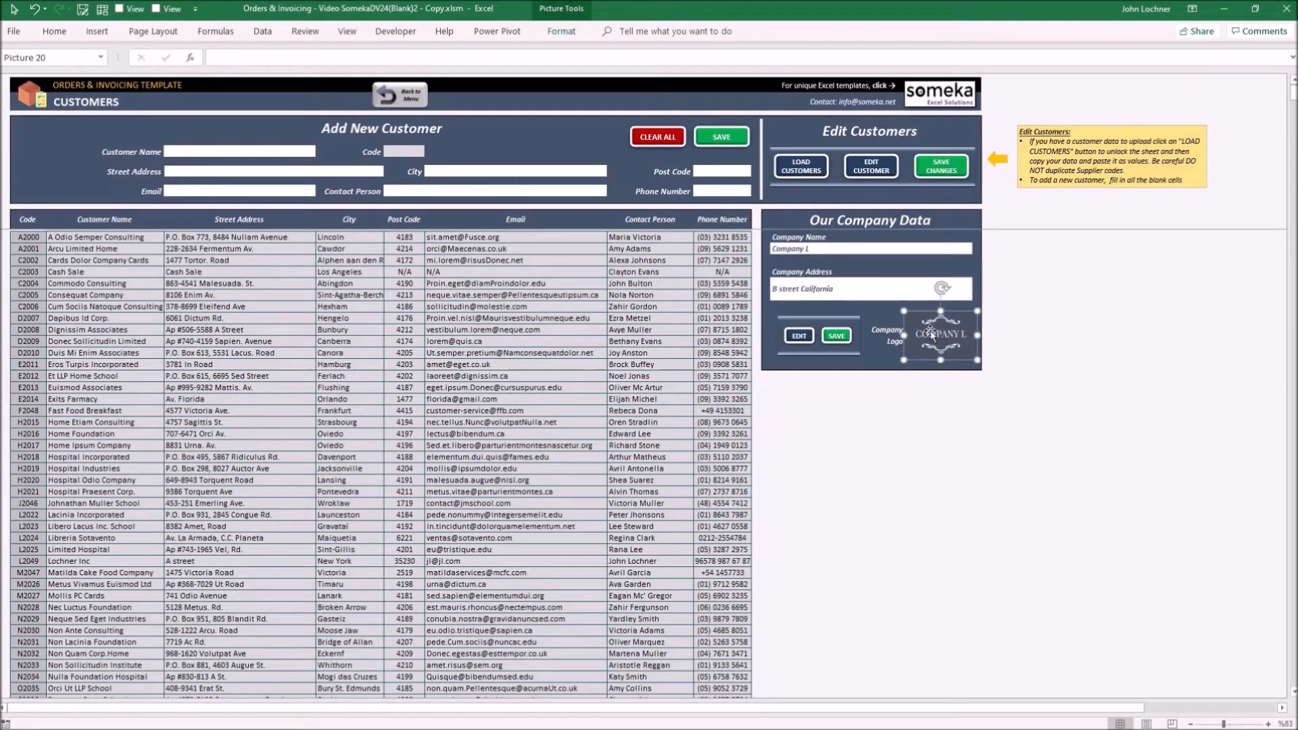
{"action": "left_click", "coordinate": [822, 440]}
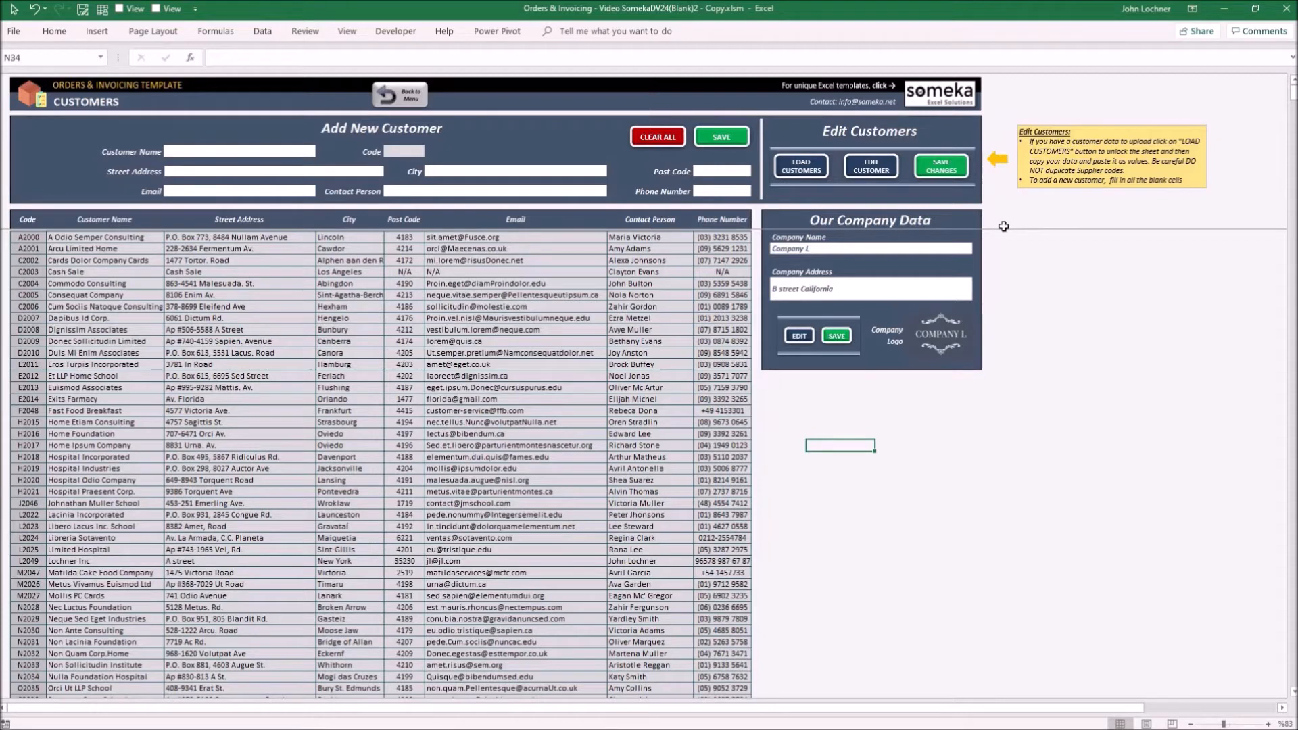
{"action": "left_click", "coordinate": [842, 339]}
{"action": "left_click", "coordinate": [682, 420]}
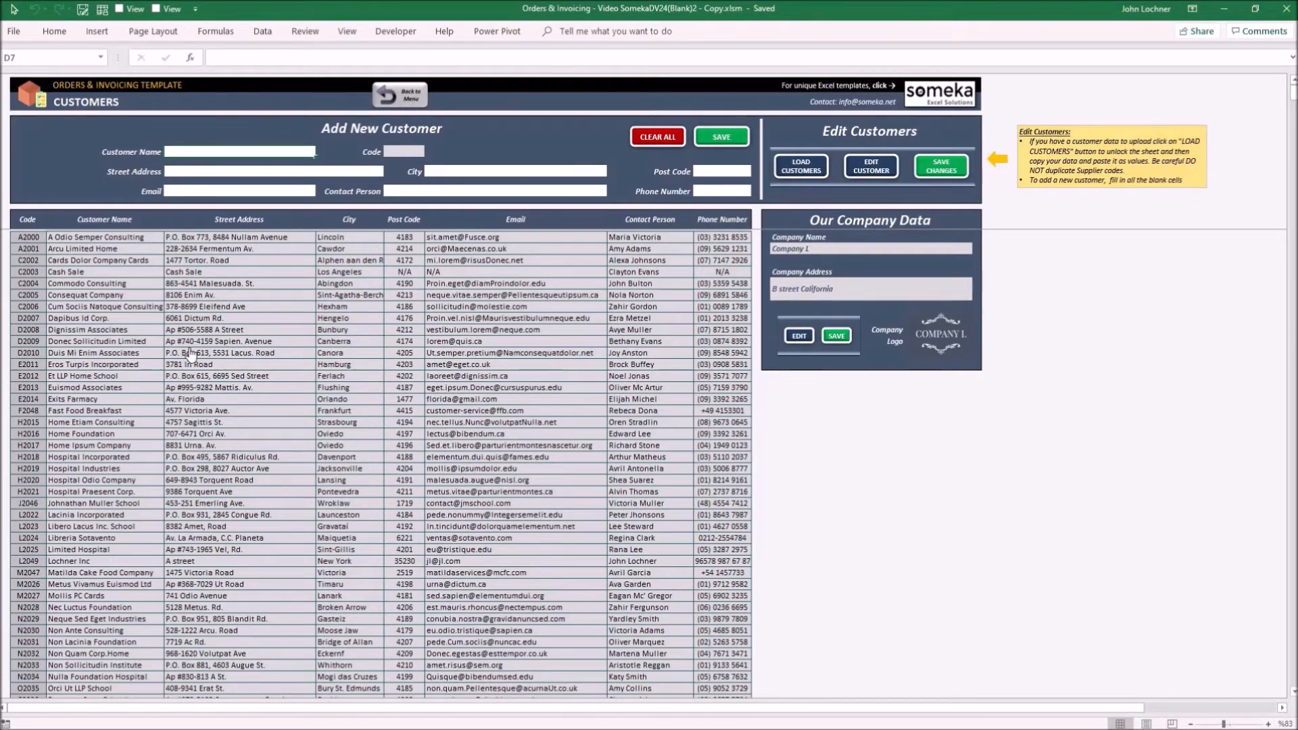
{"action": "left_click", "coordinate": [400, 95]}
- Go to the Master Data section and review the ABC Class dropdown without choosing
{"action": "left_click", "coordinate": [172, 314]}
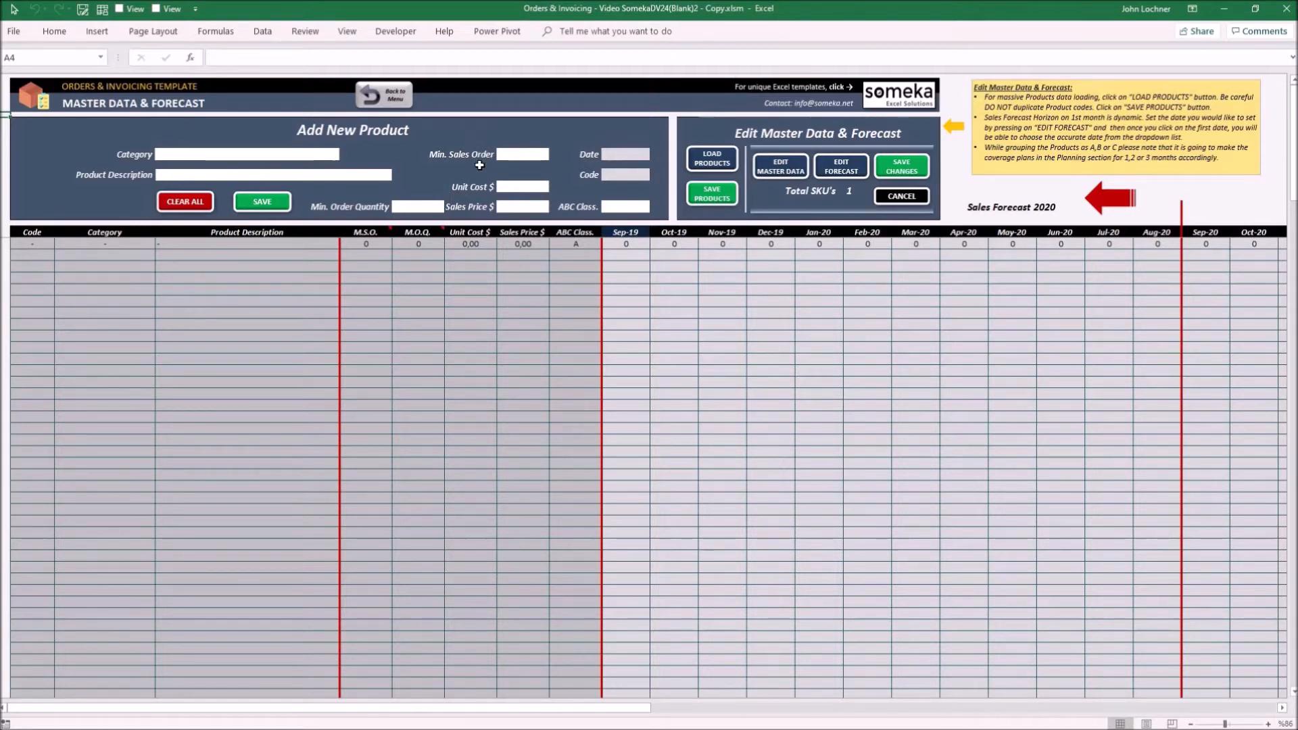
{"action": "left_click", "coordinate": [629, 206]}
{"action": "left_click", "coordinate": [650, 207]}
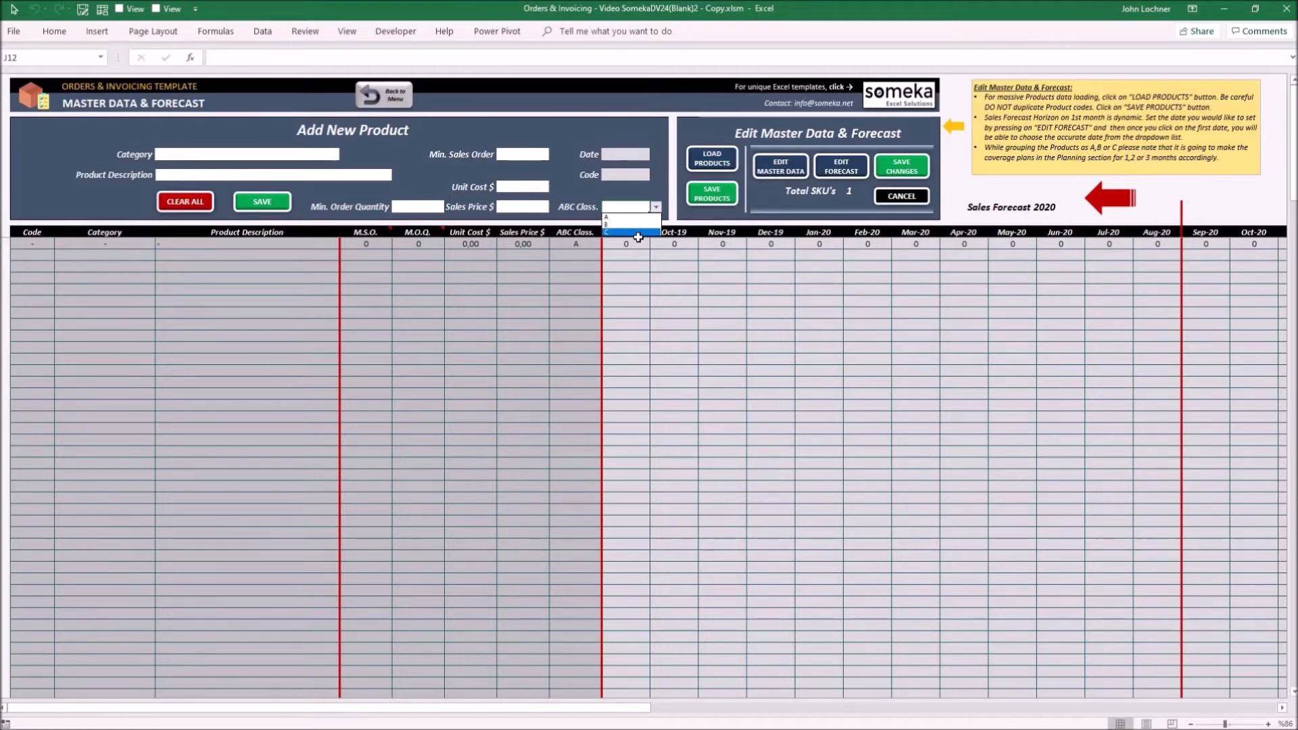
{"action": "left_click", "coordinate": [654, 208]}
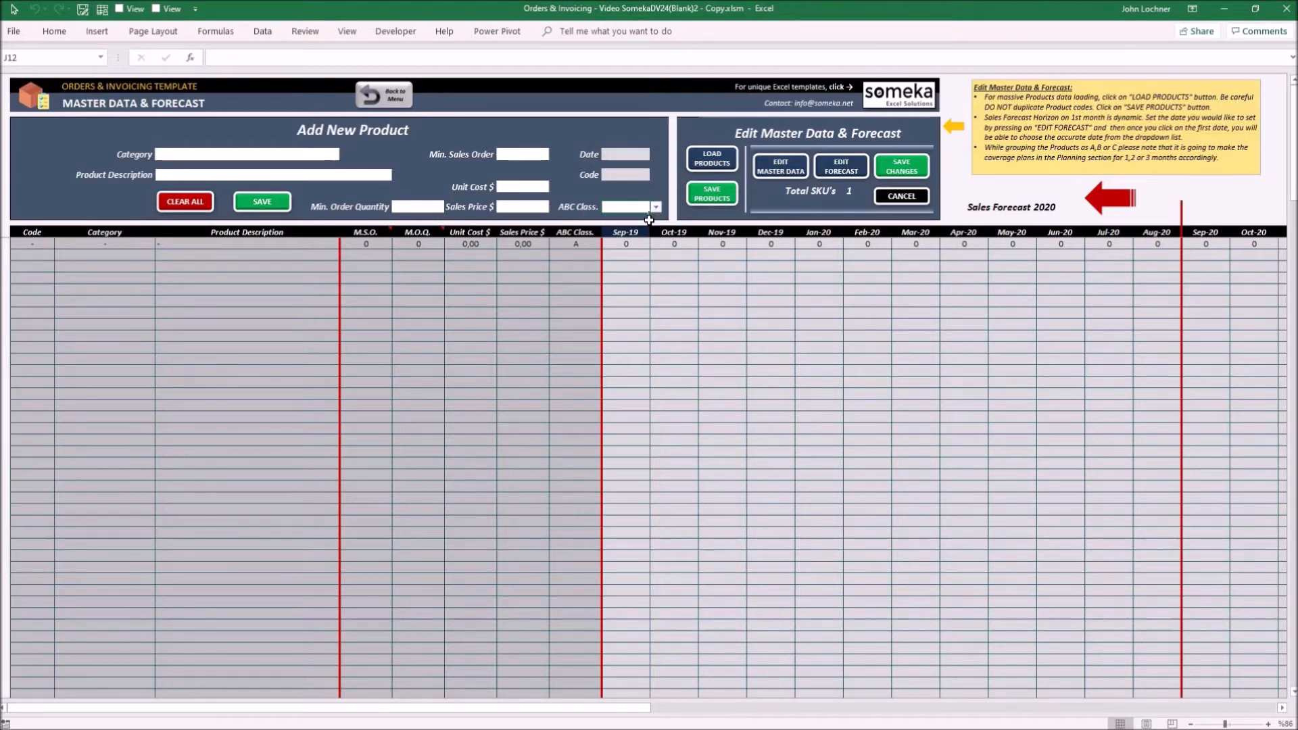
- Clear the product table with LOAD PRODUCTS and unlock the forecast for editing
{"action": "left_click", "coordinate": [711, 162]}
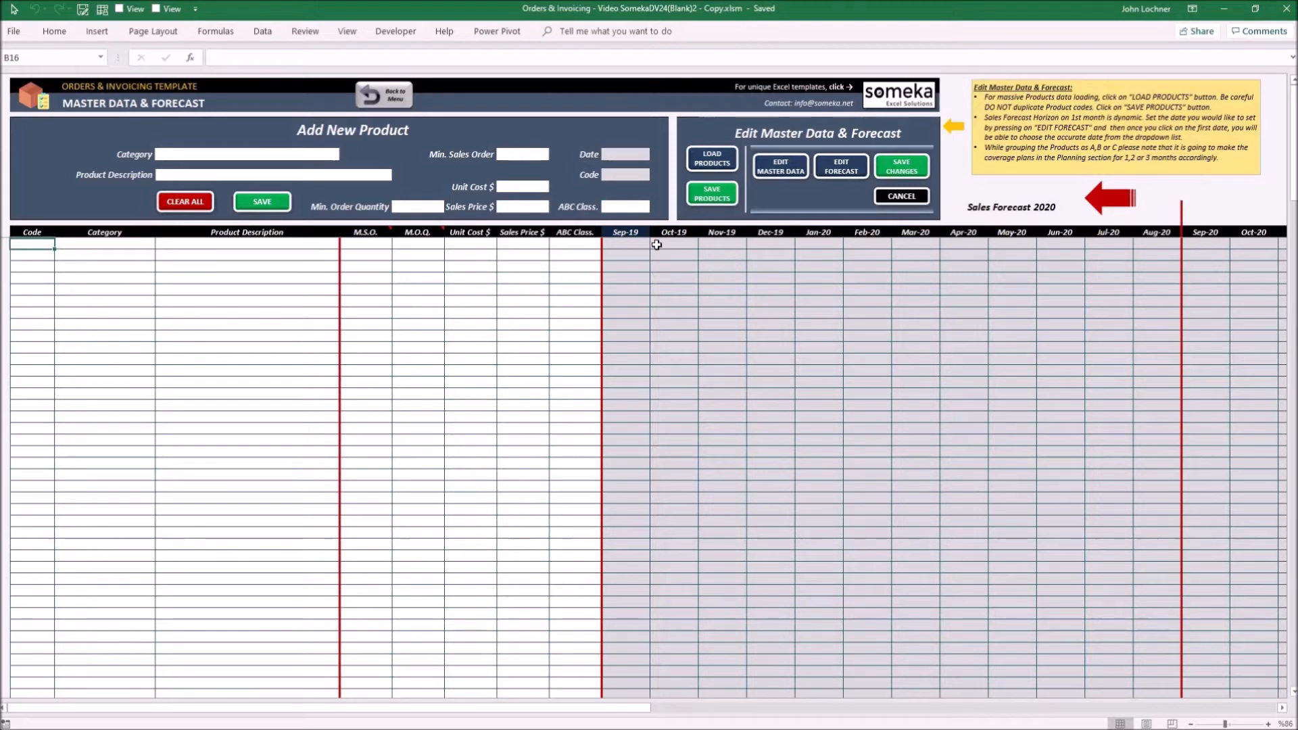
{"action": "left_click", "coordinate": [833, 170]}
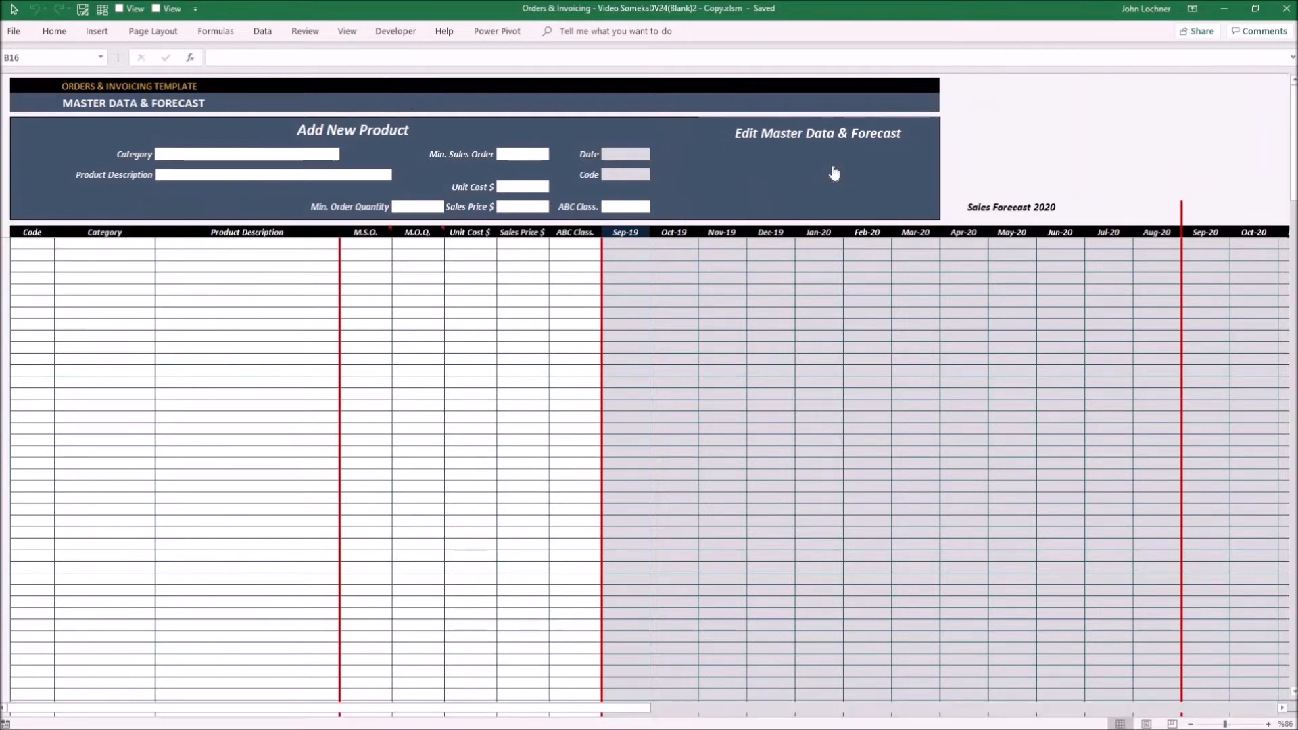
- Copy the product data range from Product Master Data.xlsx
{"action": "key", "text": "alt+Tab"}
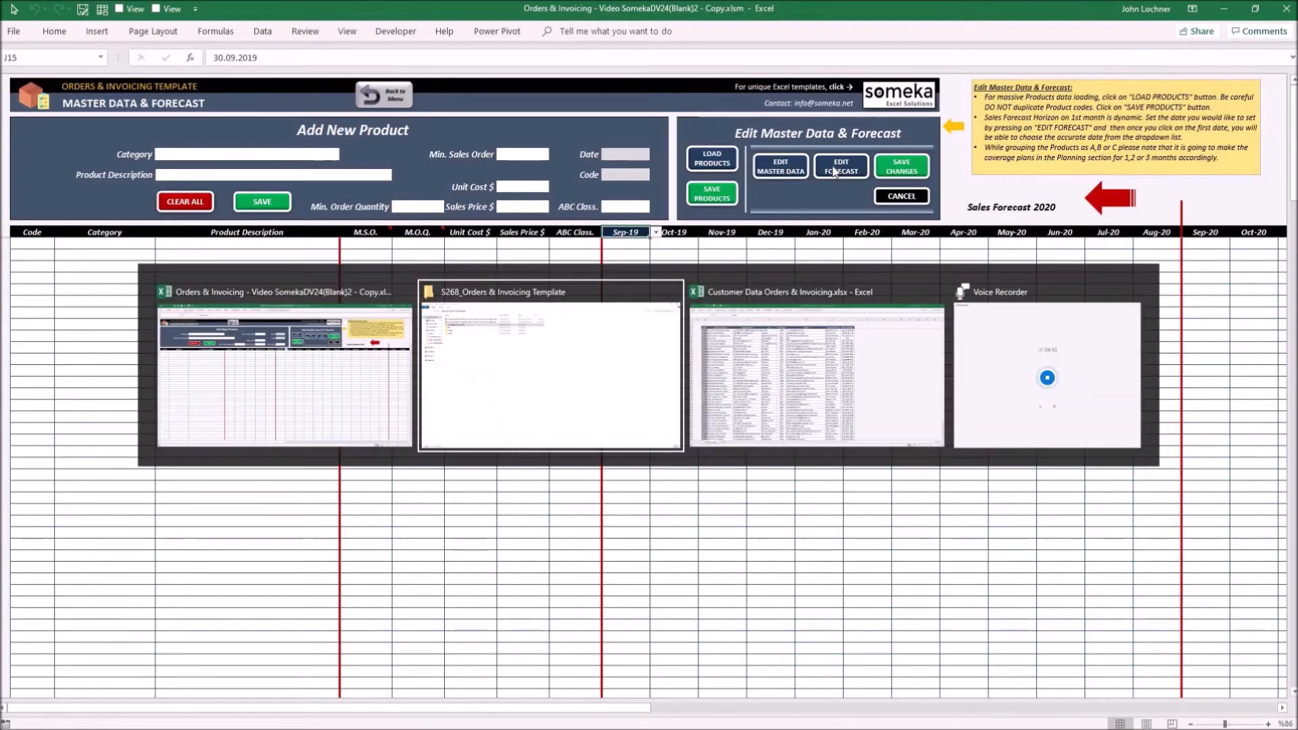
{"action": "key", "text": "alt+Tab"}
{"action": "key", "text": "ctrl+shift+End"}
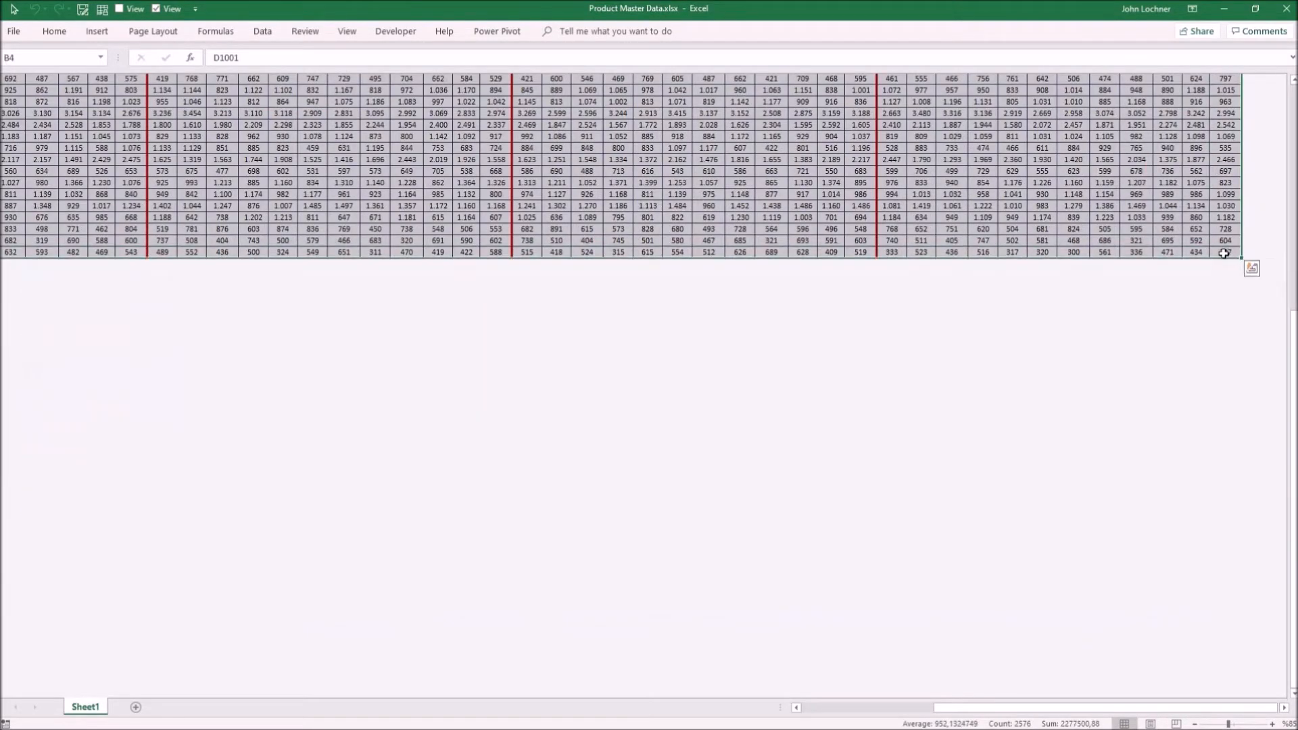
{"action": "key", "text": "ctrl+c"}
{"action": "key", "text": "alt+Tab"}
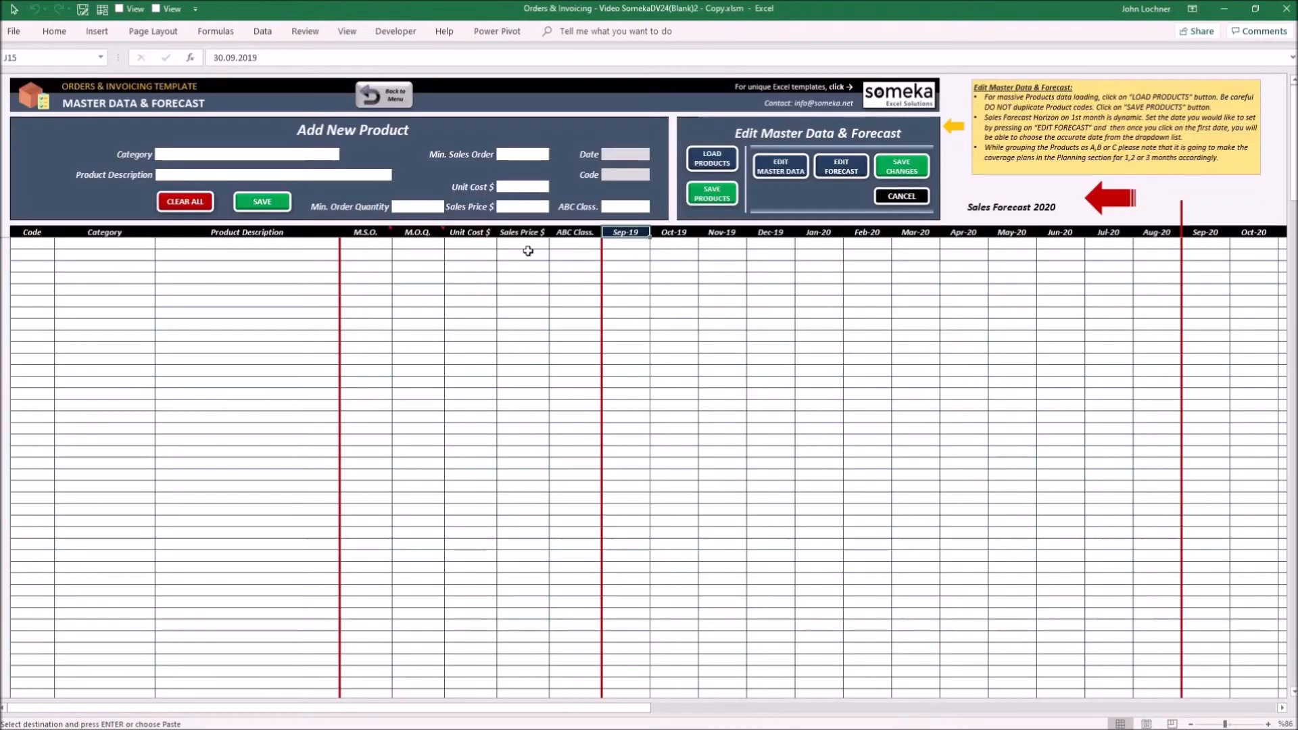
- Paste the 46 products with forecasts into the table from cell B16 as values only
{"action": "left_click", "coordinate": [34, 246]}
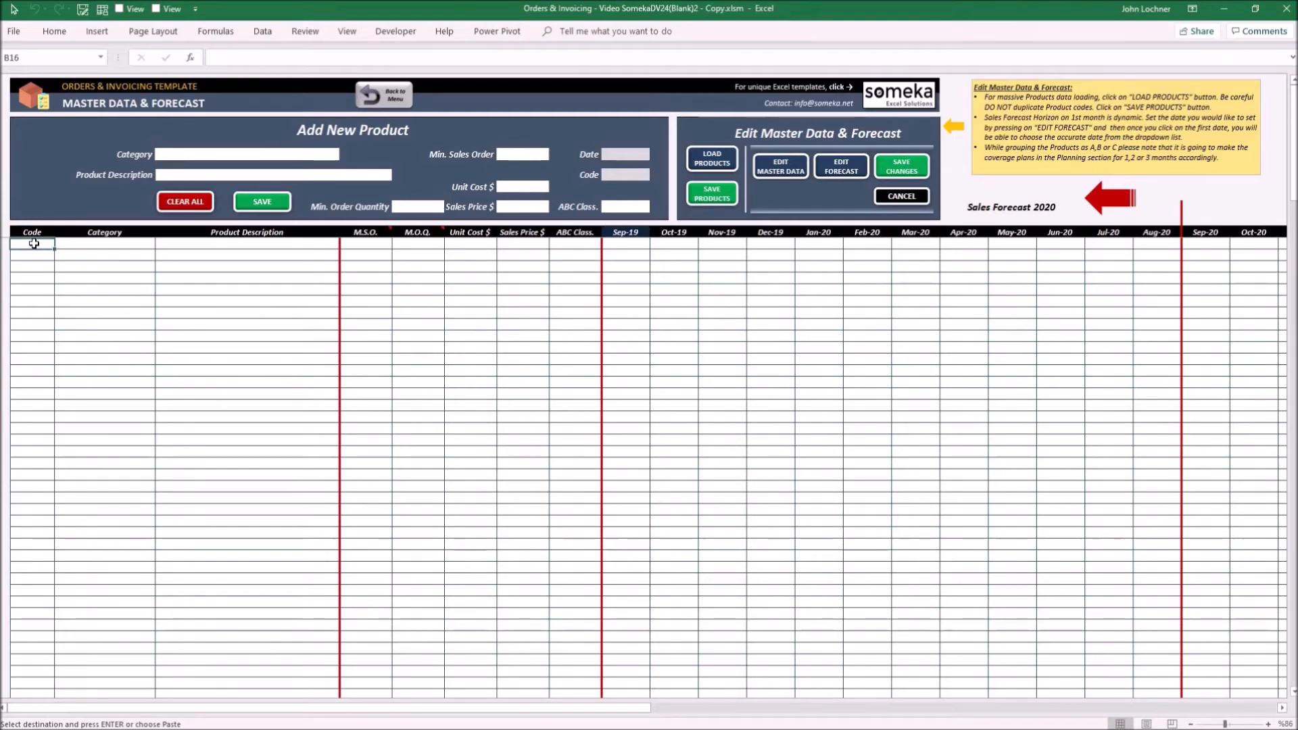
{"action": "key", "text": "ctrl+alt+v"}
{"action": "key", "text": "v"}
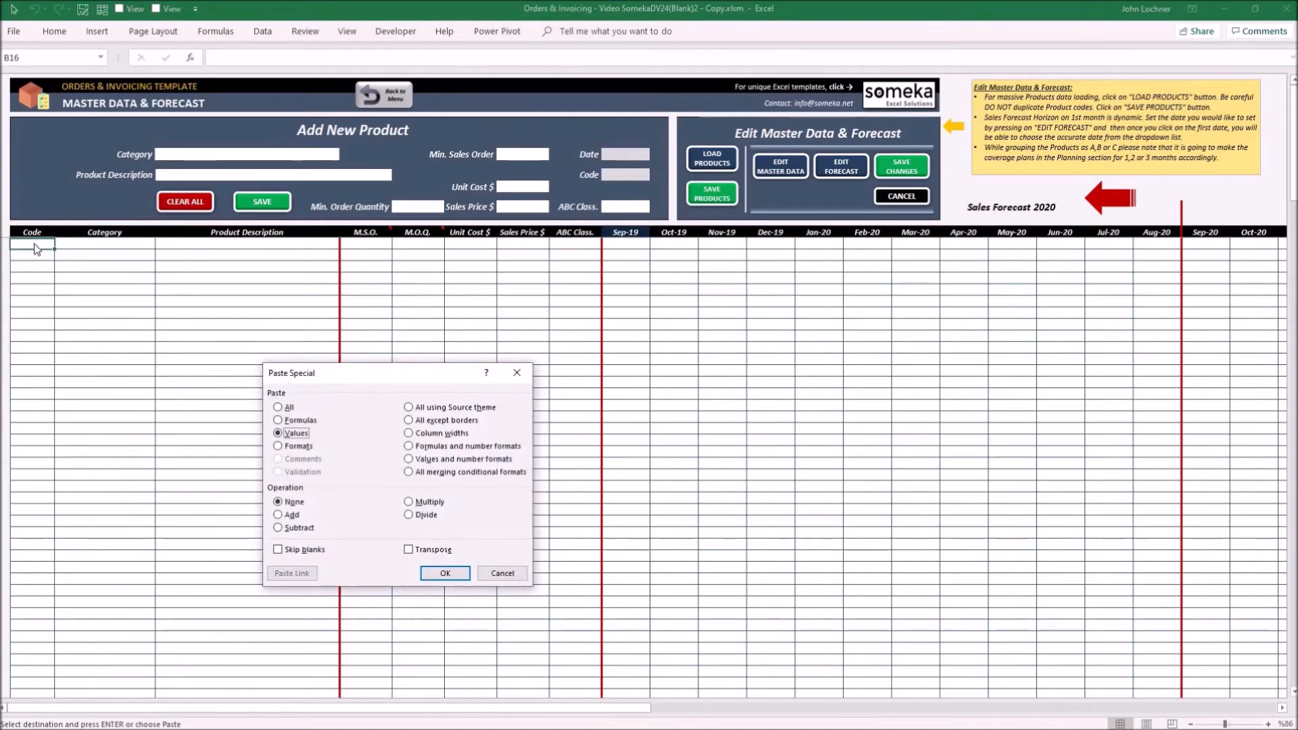
{"action": "key", "text": "Return"}
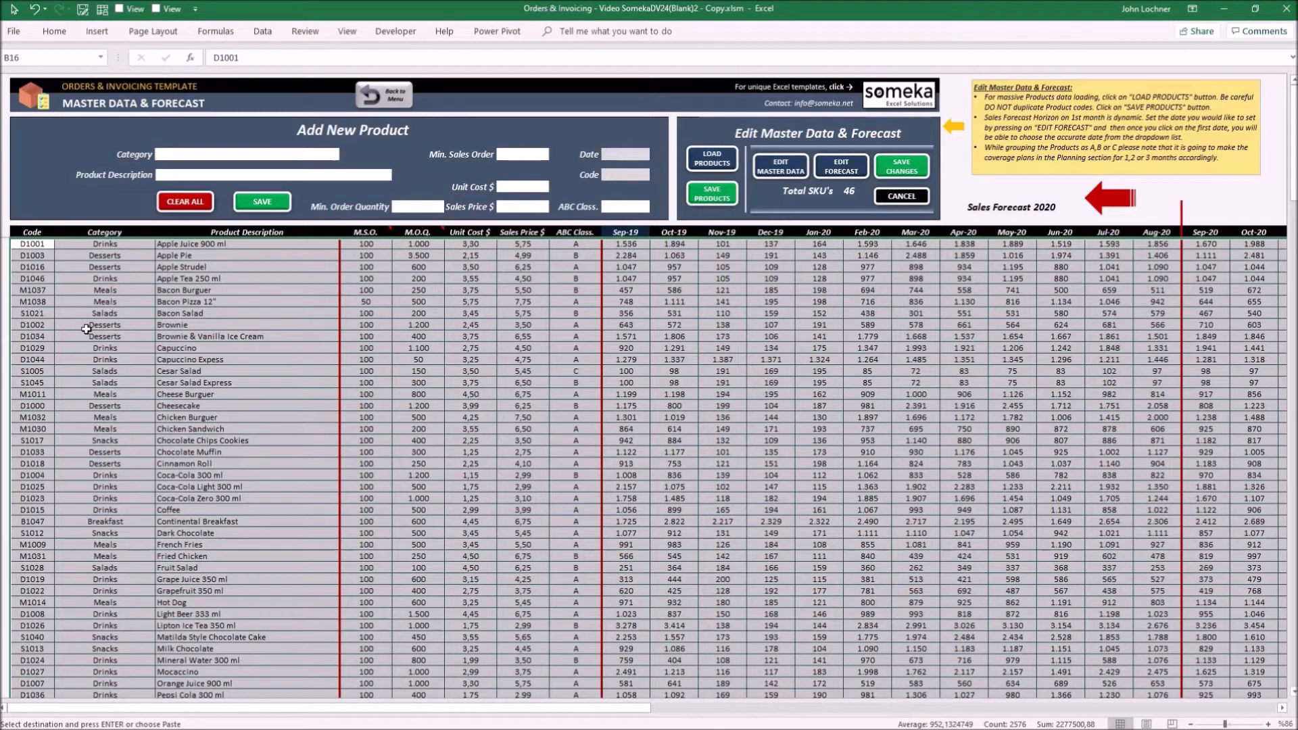
- Add Cherry Queen (Drinks, MOQ 150, cost 5,00, price 10,00, class B) and save it to the product list
{"action": "left_click", "coordinate": [201, 154]}
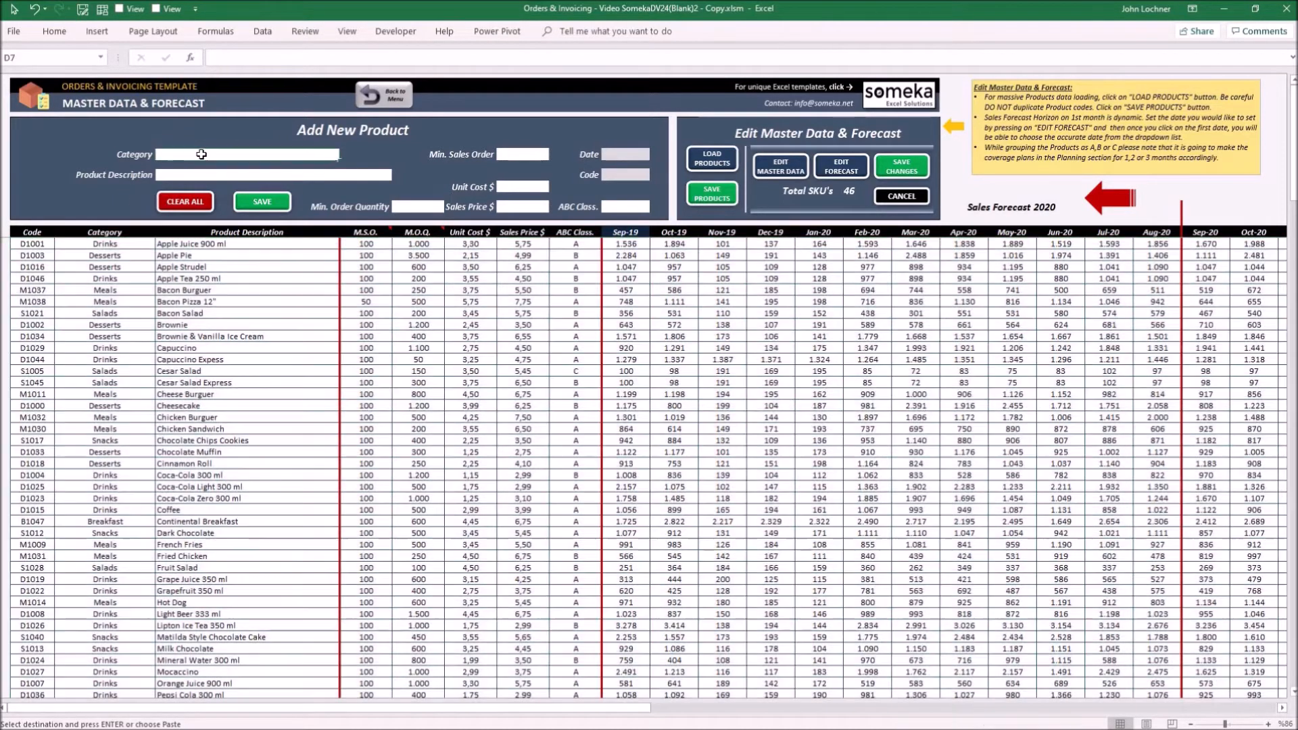
{"action": "type", "text": "Drinks"}
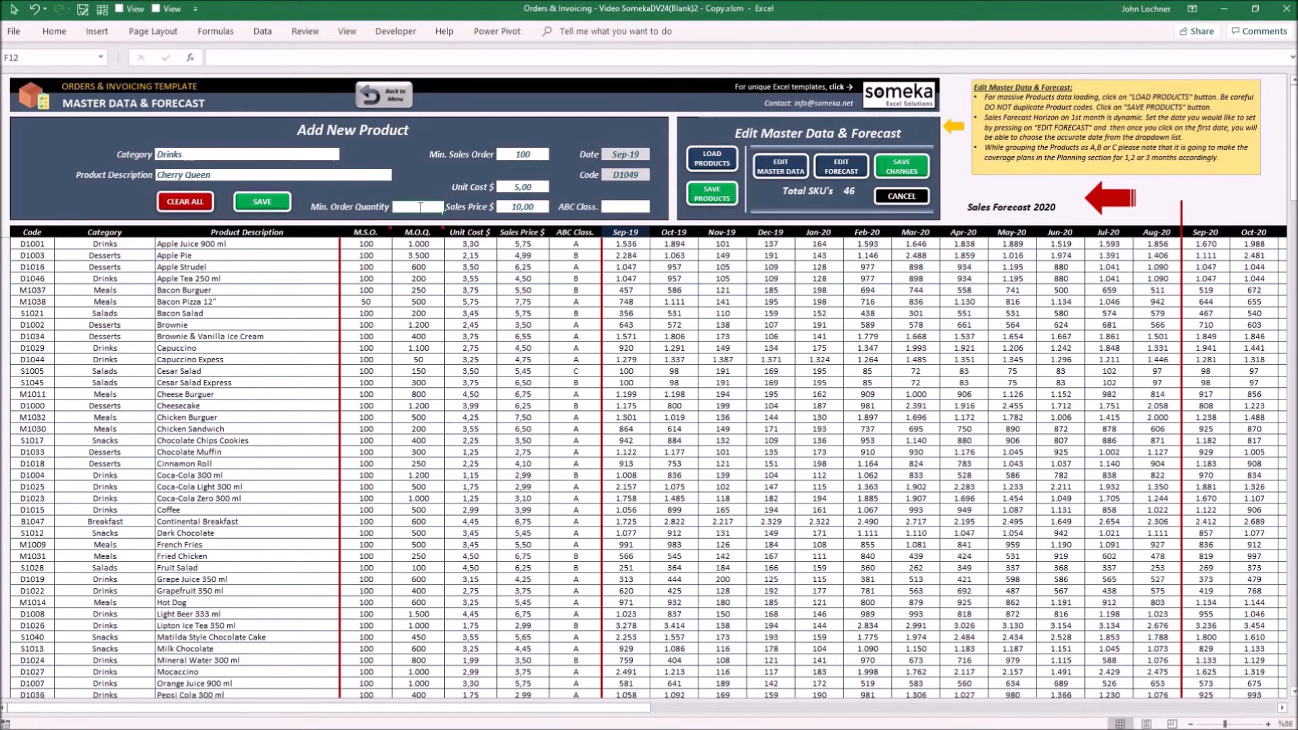
{"action": "type", "text": "150"}
{"action": "left_click", "coordinate": [625, 207]}
{"action": "left_click", "coordinate": [654, 208]}
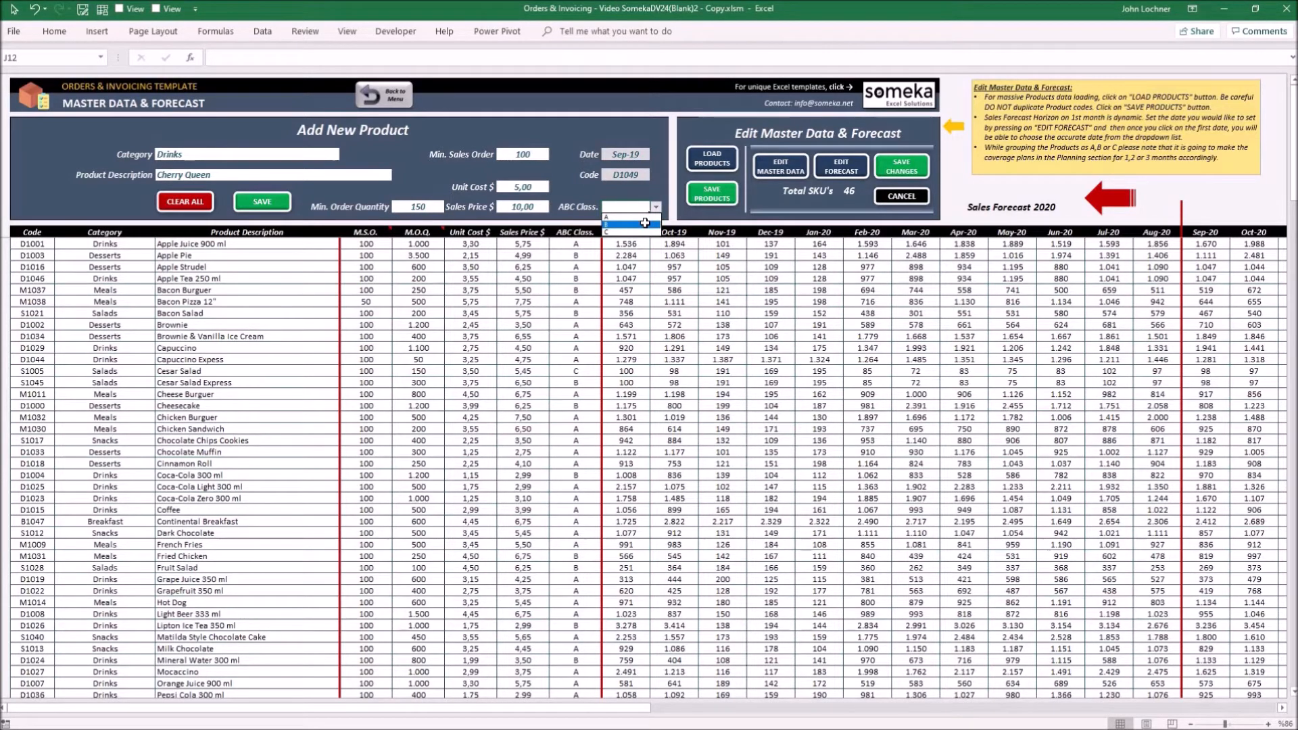
{"action": "left_click", "coordinate": [645, 221]}
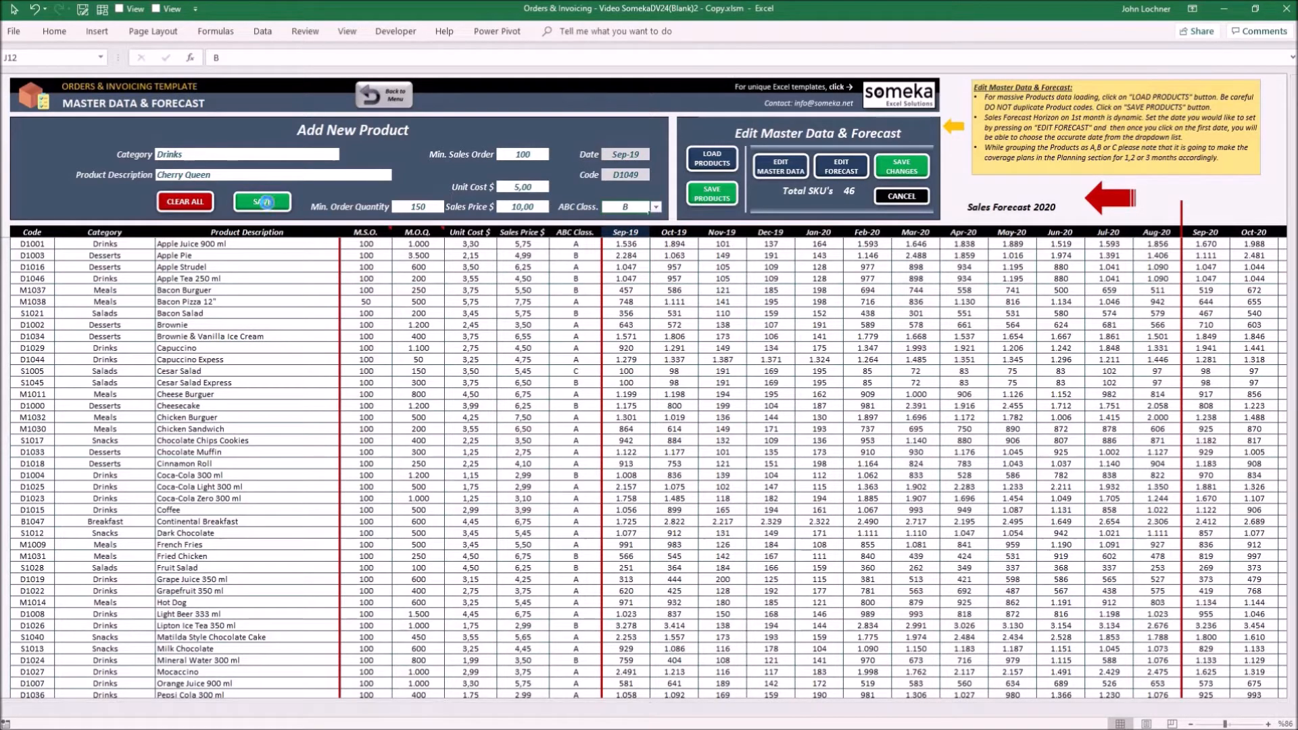
{"action": "left_click", "coordinate": [262, 202]}
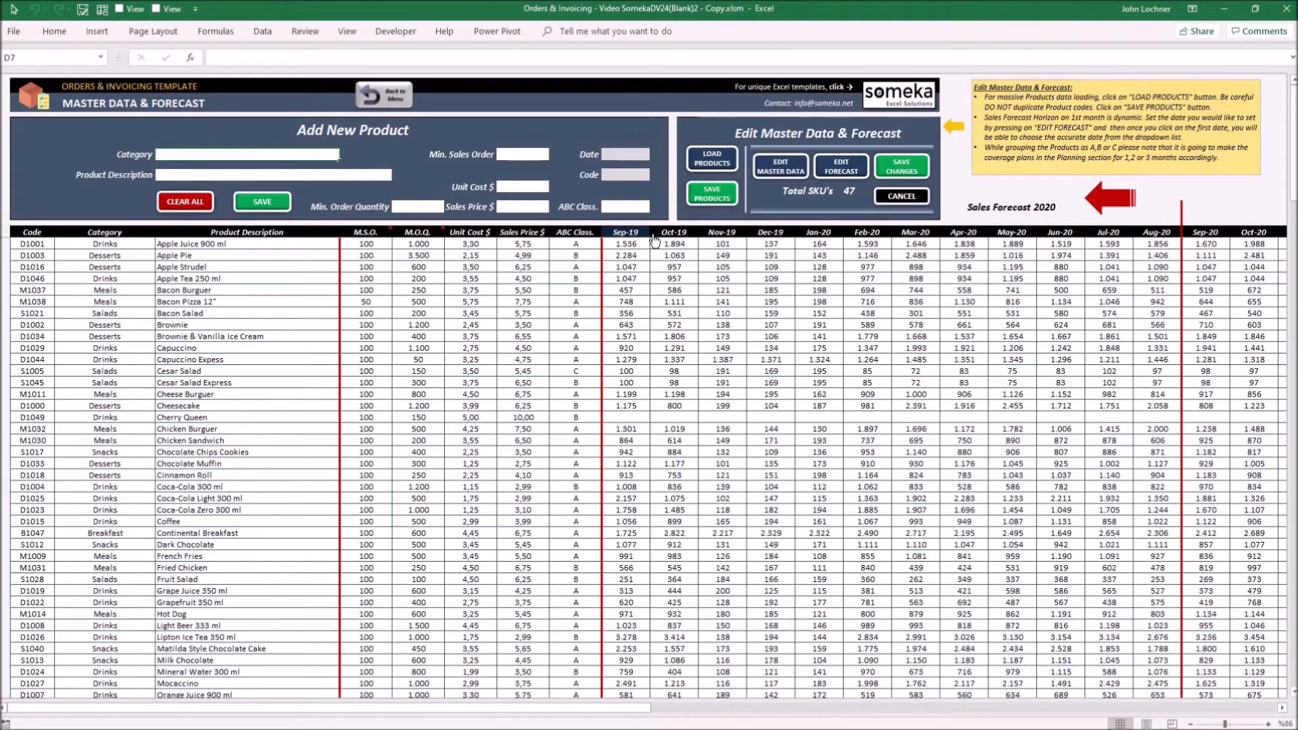
- Keep the forecast start at Sep-19 and enter 200 for Sep-19 and 250 for Oct-19 on Cherry Queen's row
{"action": "left_click", "coordinate": [626, 233]}
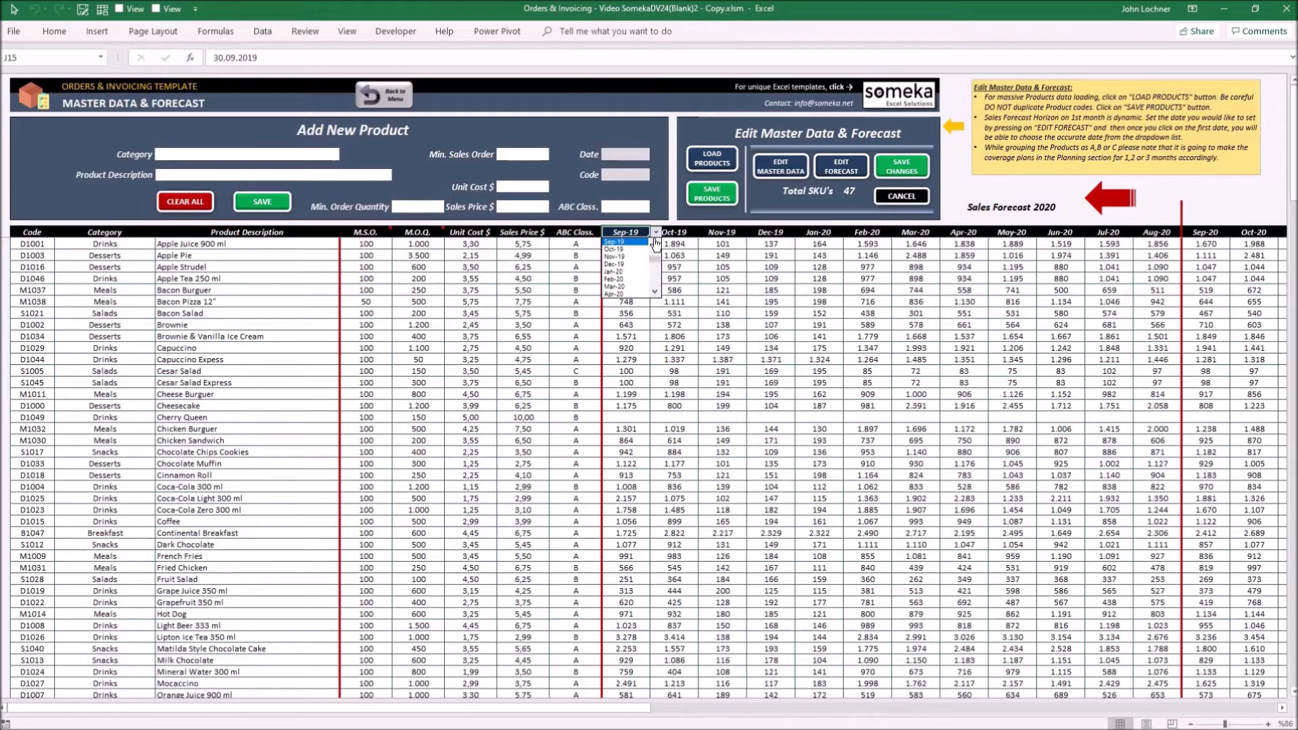
{"action": "left_click", "coordinate": [633, 255]}
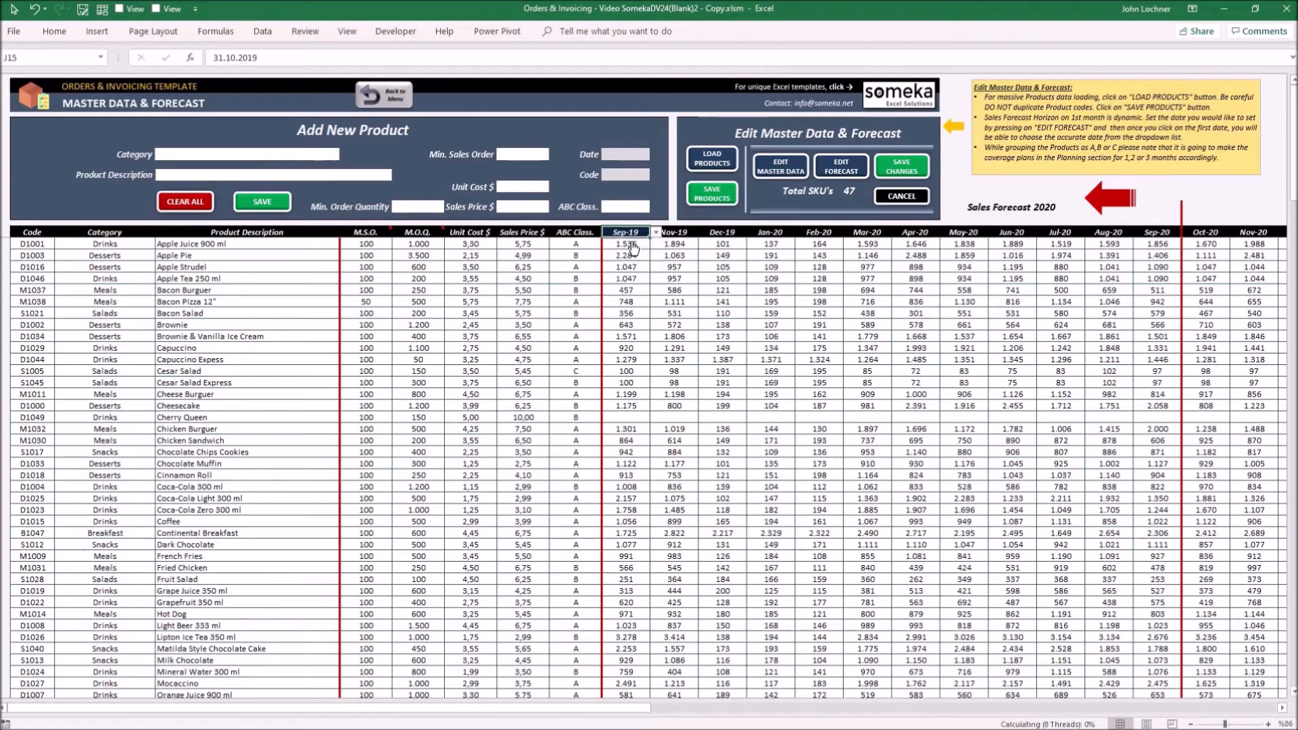
{"action": "key", "text": "ctrl+z"}
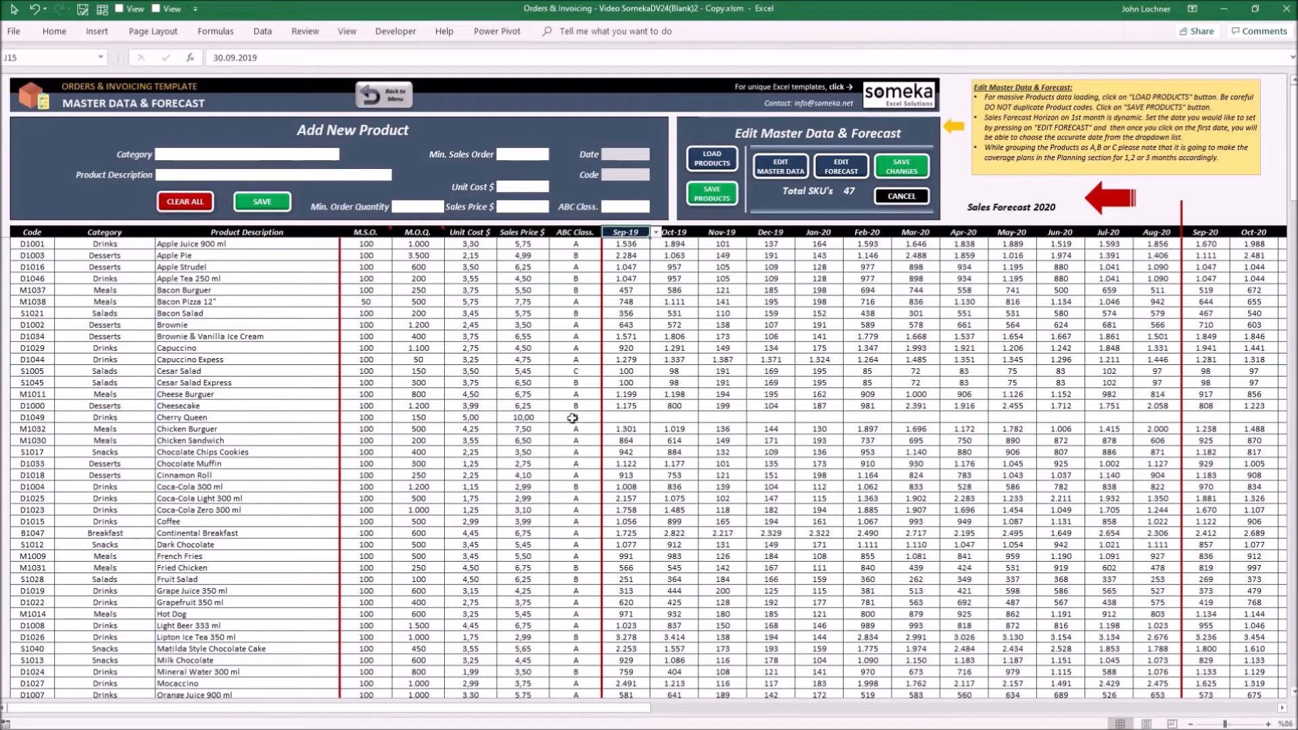
{"action": "left_click", "coordinate": [637, 417]}
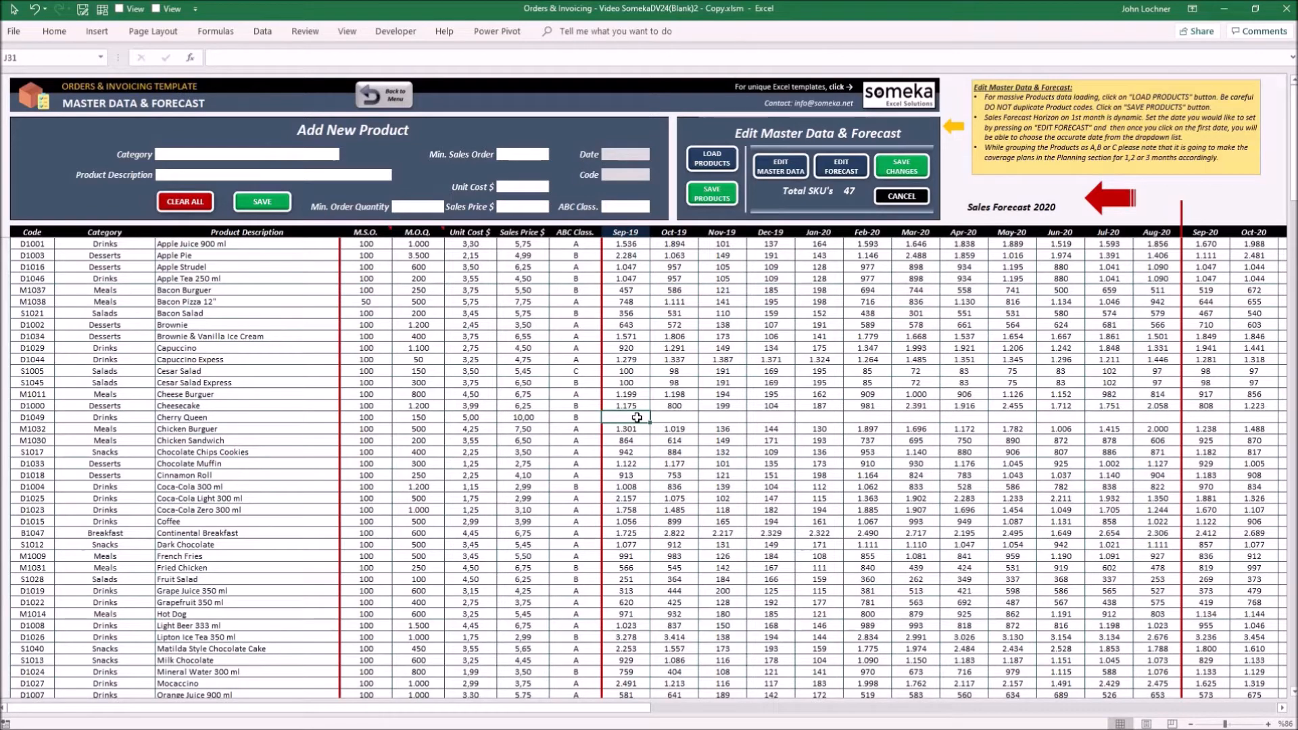
{"action": "type", "text": "200"}
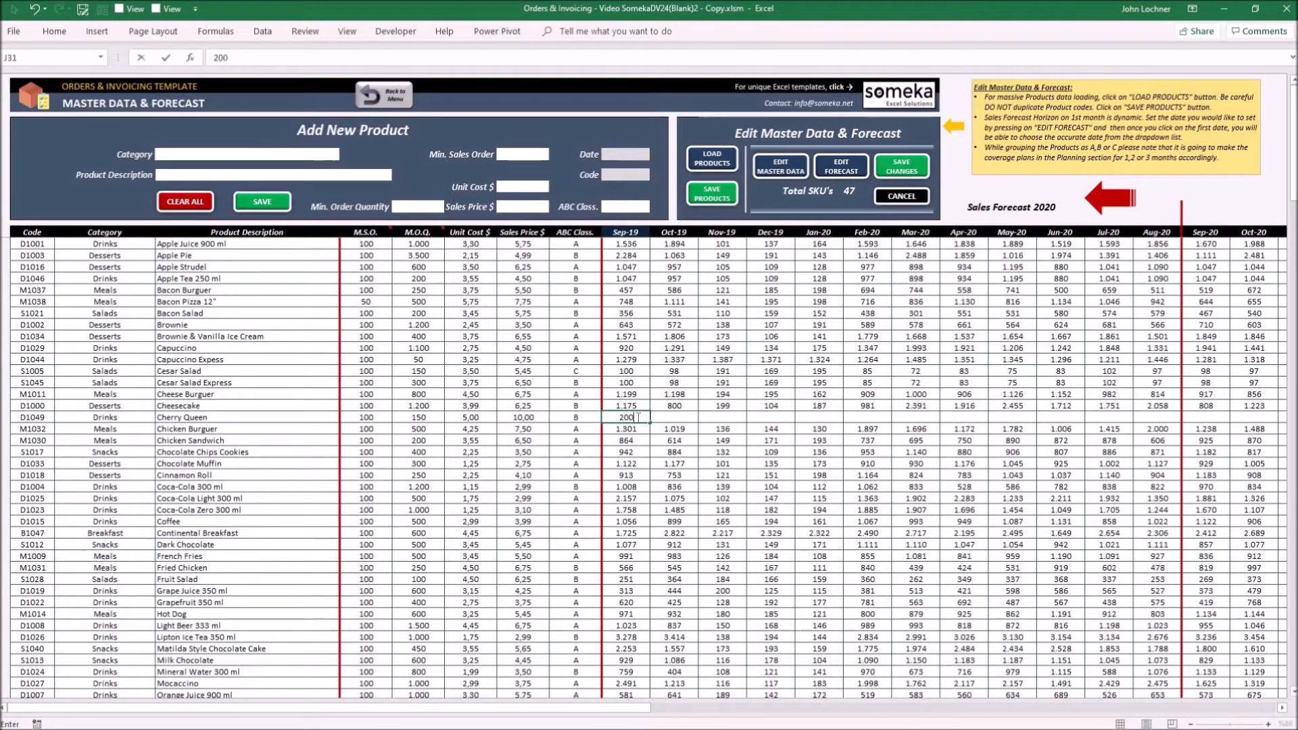
{"action": "key", "text": "Return"}
{"action": "left_click", "coordinate": [669, 417]}
{"action": "type", "text": "2"}
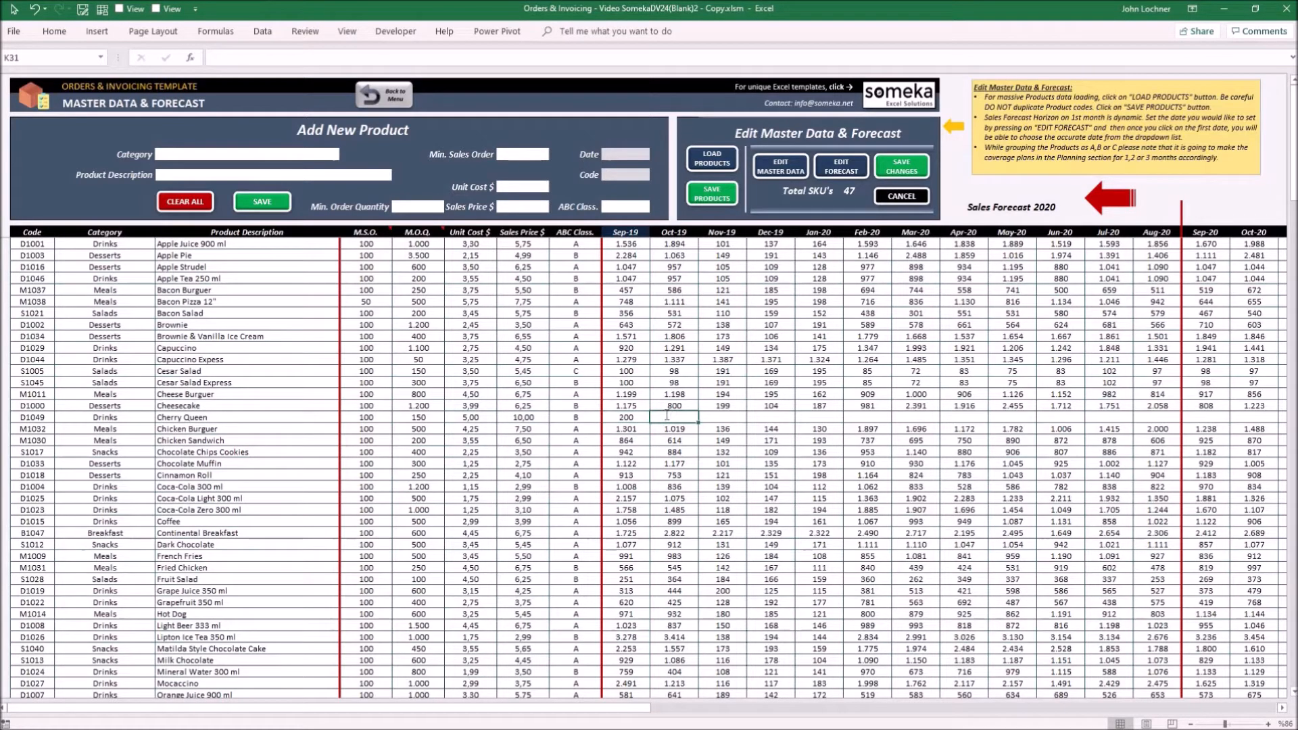
{"action": "type", "text": "50"}
{"action": "key", "text": "Return"}
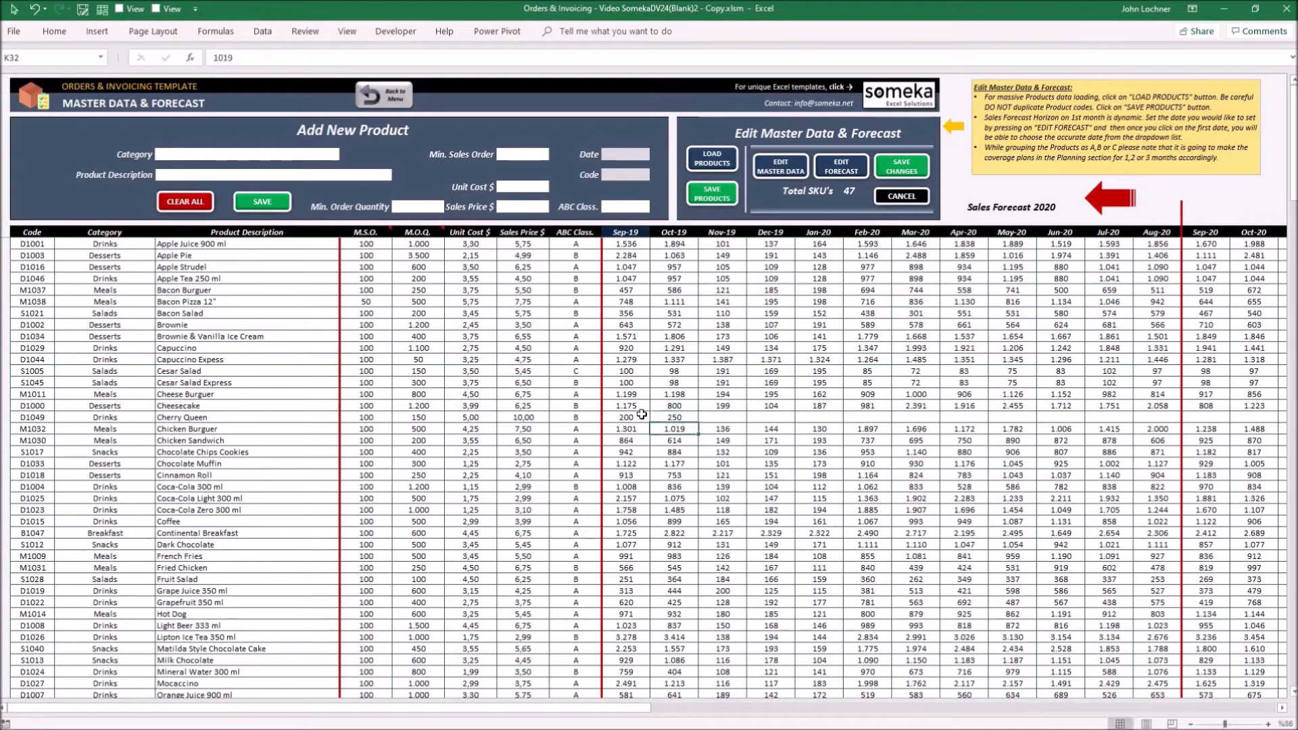
- Fill the rising-by-50 forecast series across all months up to 2,550 in Aug-23
{"action": "left_click", "coordinate": [624, 417]}
{"action": "left_click", "coordinate": [669, 417], "text": "shift"}
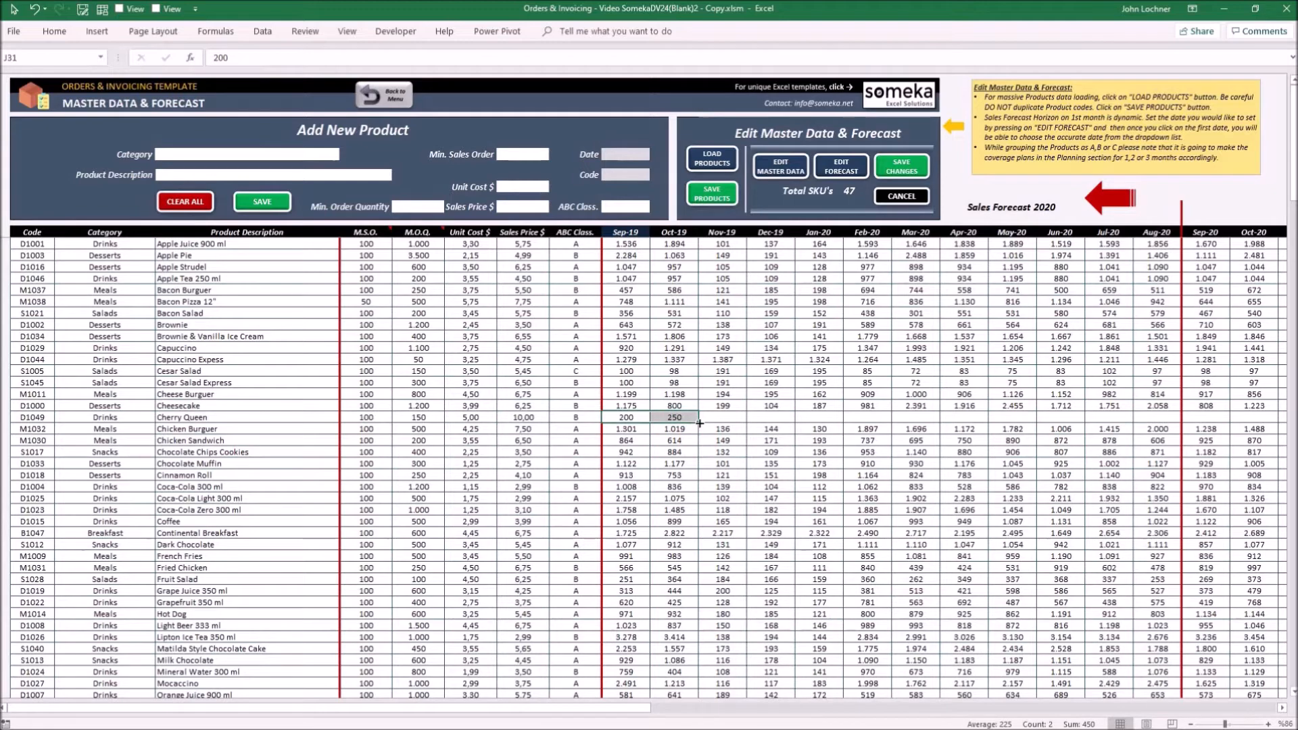
{"action": "mouse_move", "coordinate": [700, 422]}
{"action": "left_mouse_down"}
{"action": "mouse_move", "coordinate": [1136, 431]}
{"action": "mouse_move", "coordinate": [1196, 418]}
{"action": "left_mouse_up"}
{"action": "left_click", "coordinate": [1115, 472]}
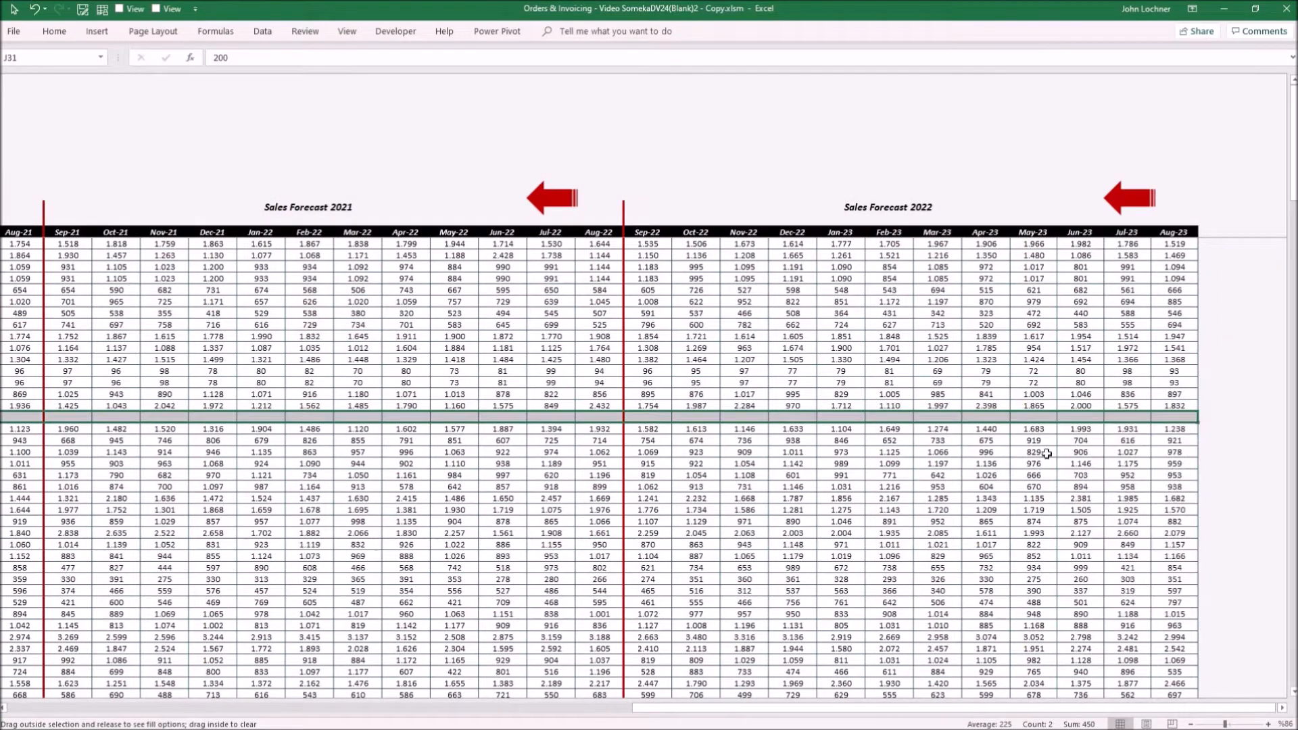
{"action": "scroll", "coordinate": [723, 399], "scroll_direction": "left", "scroll_amount": 15}
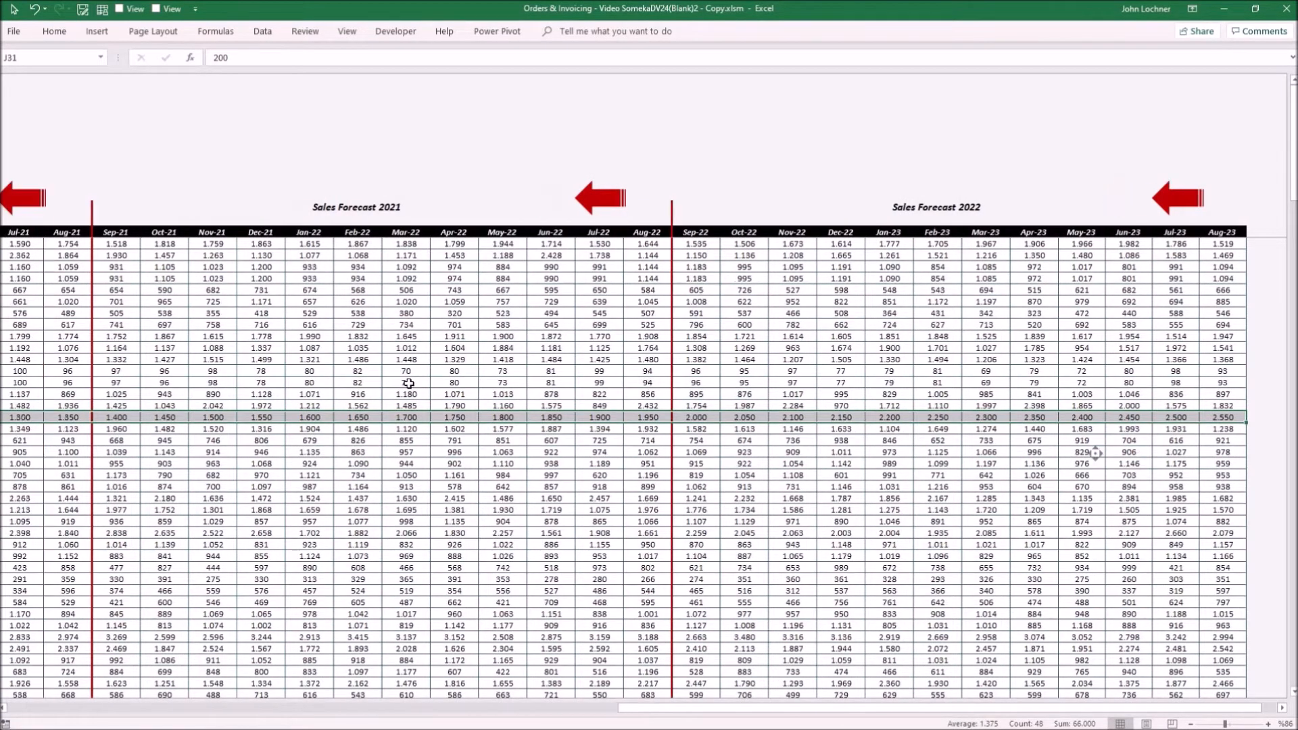
{"action": "left_click", "coordinate": [722, 395]}
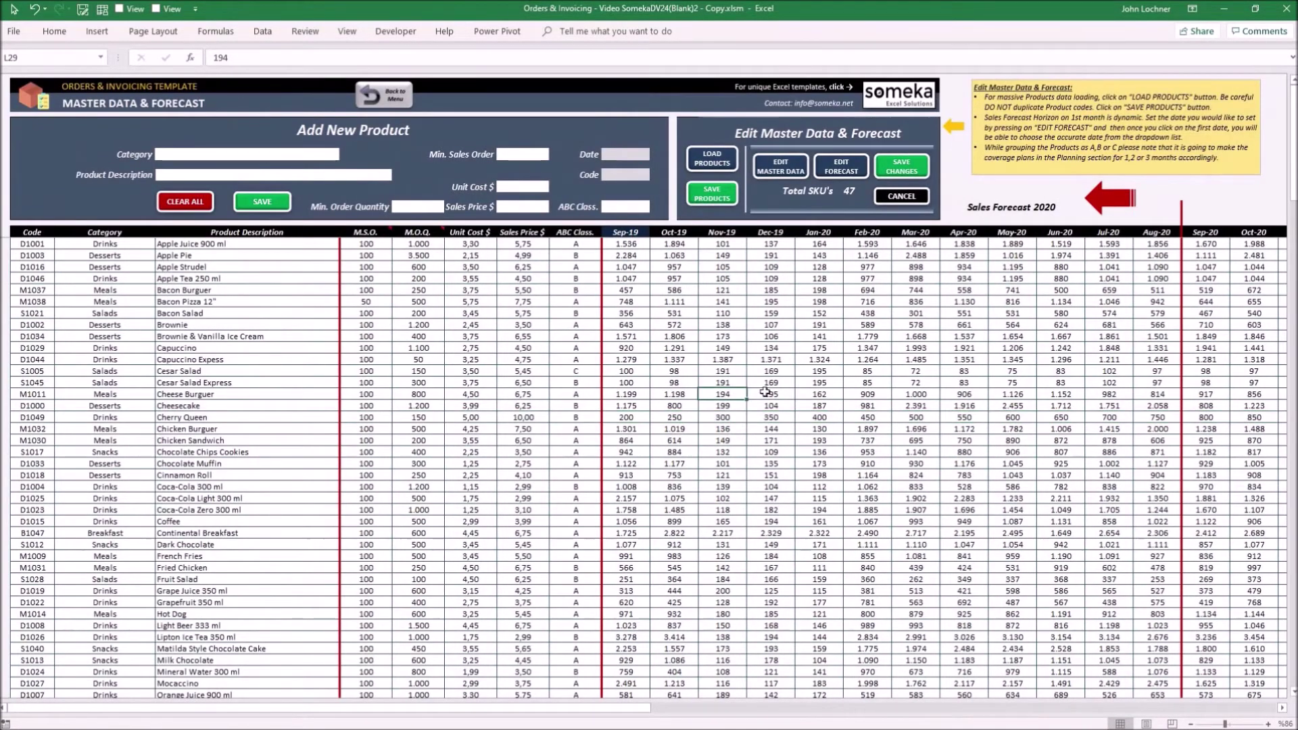
- Save the edited master data and load the products into the Planning section
{"action": "left_click", "coordinate": [908, 168]}
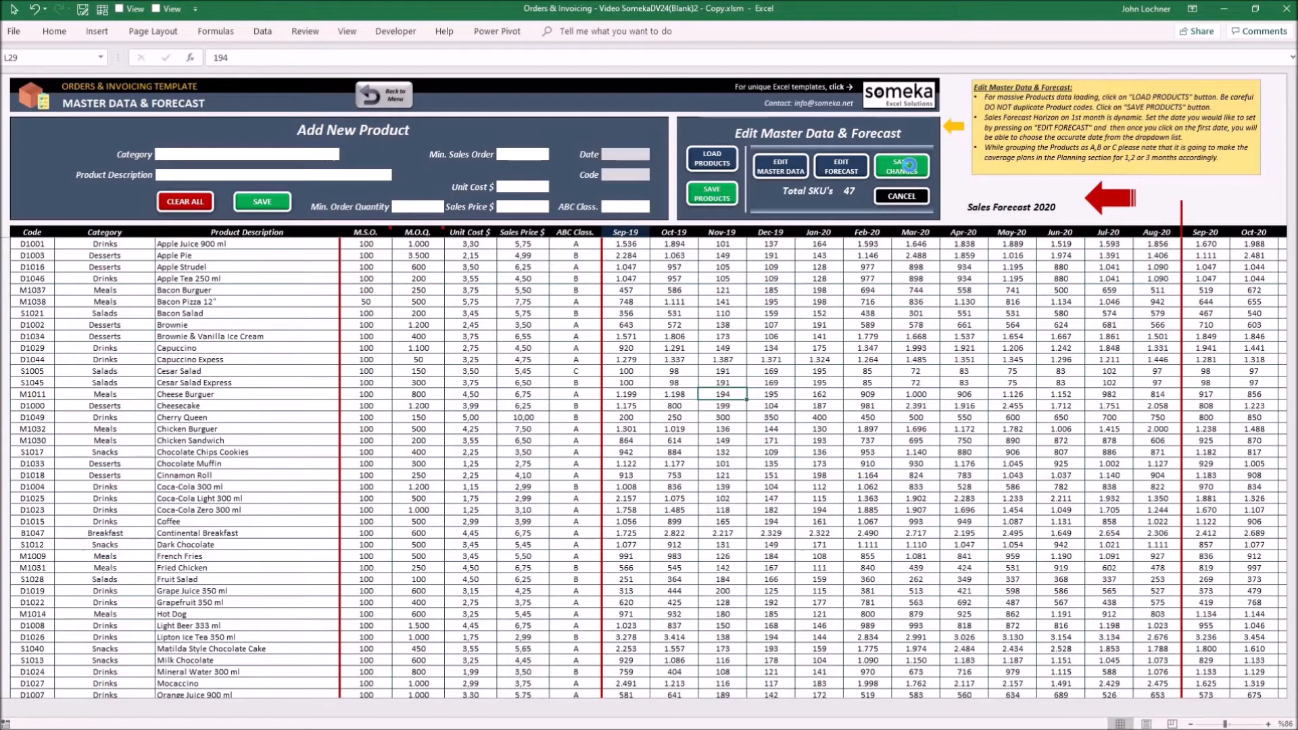
{"action": "left_click", "coordinate": [699, 414]}
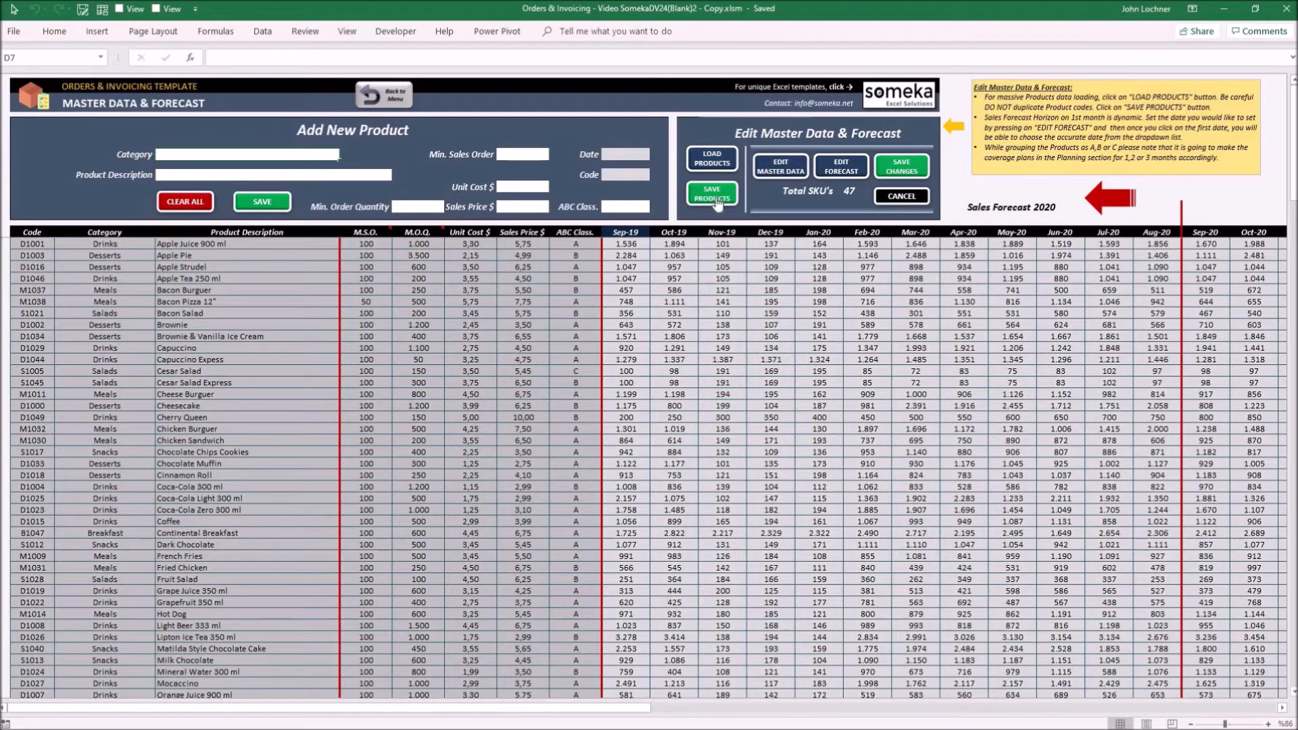
{"action": "left_click", "coordinate": [713, 193]}
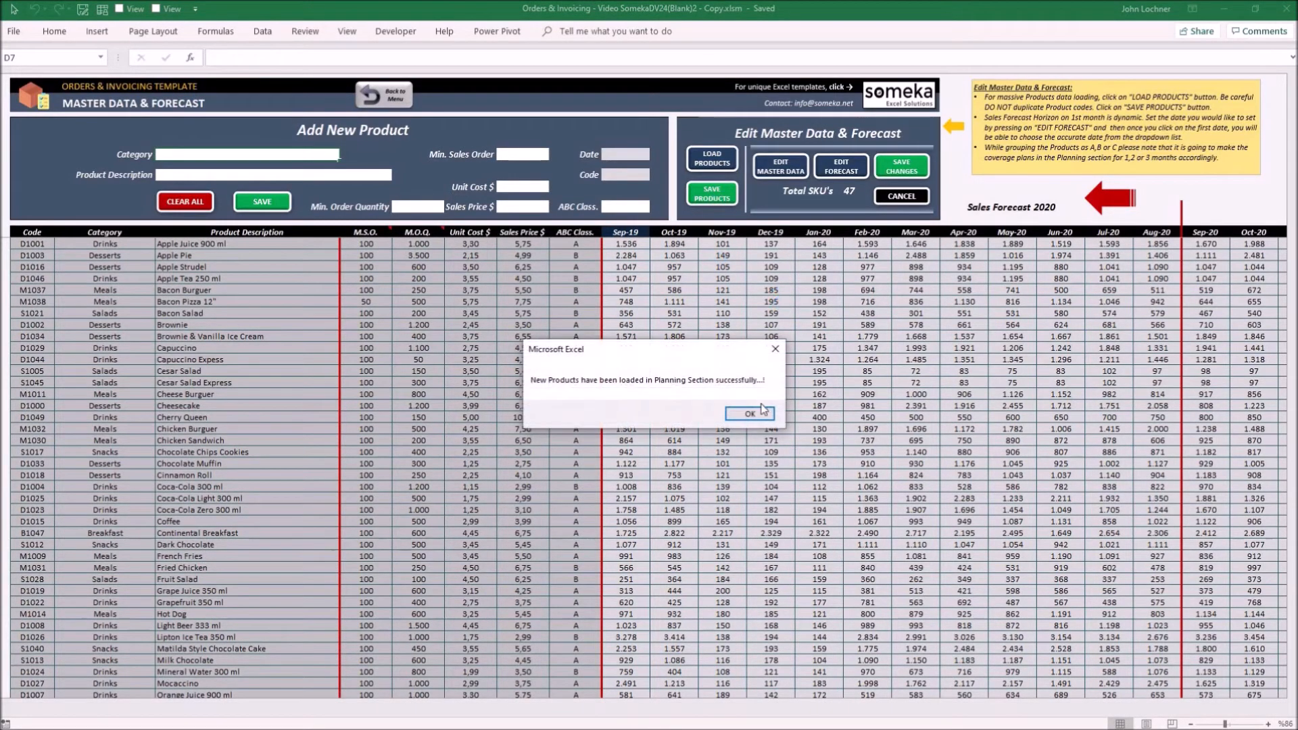
{"action": "left_click", "coordinate": [750, 413]}
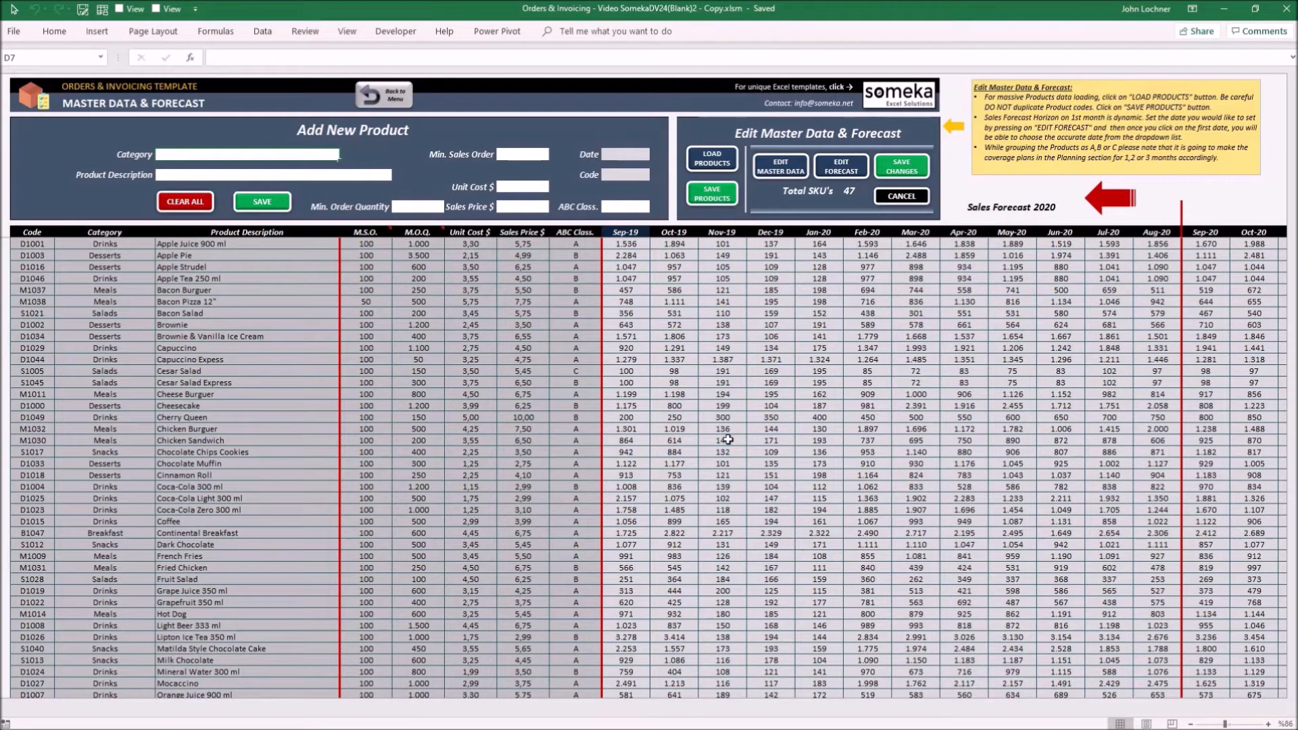
{"action": "scroll", "coordinate": [857, 439], "scroll_direction": "right", "scroll_amount": 3}
{"action": "scroll", "coordinate": [859, 439], "scroll_direction": "right", "scroll_amount": 5}
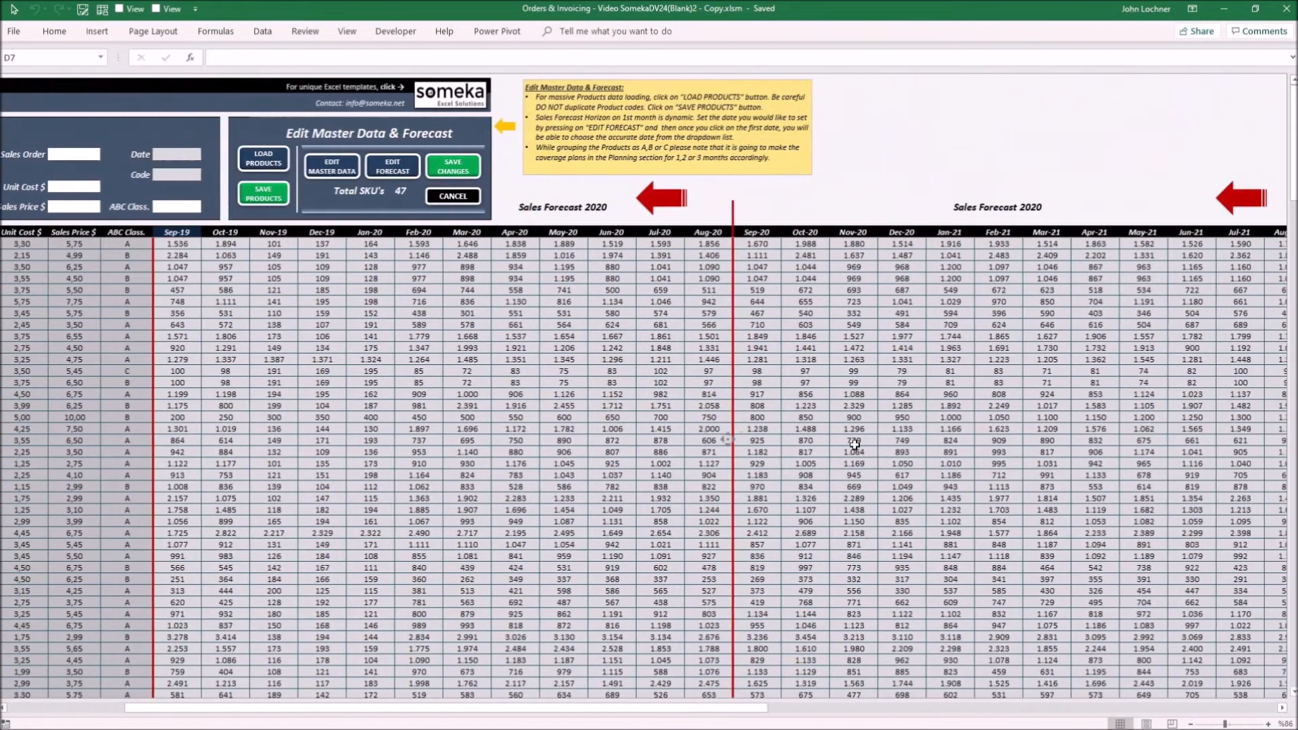
{"action": "scroll", "coordinate": [913, 355], "scroll_direction": "right", "scroll_amount": 3}
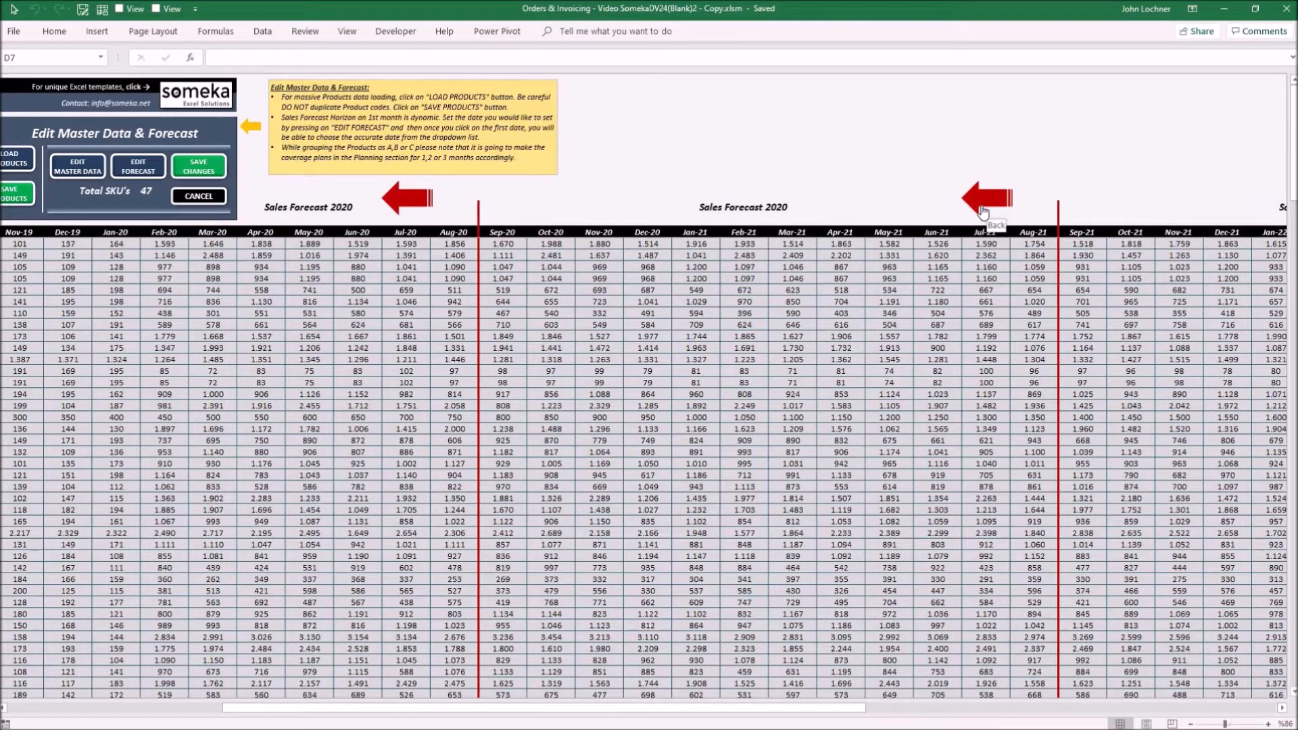
- Review the forecast columns and return to the navigation menu
{"action": "left_click", "coordinate": [982, 209]}
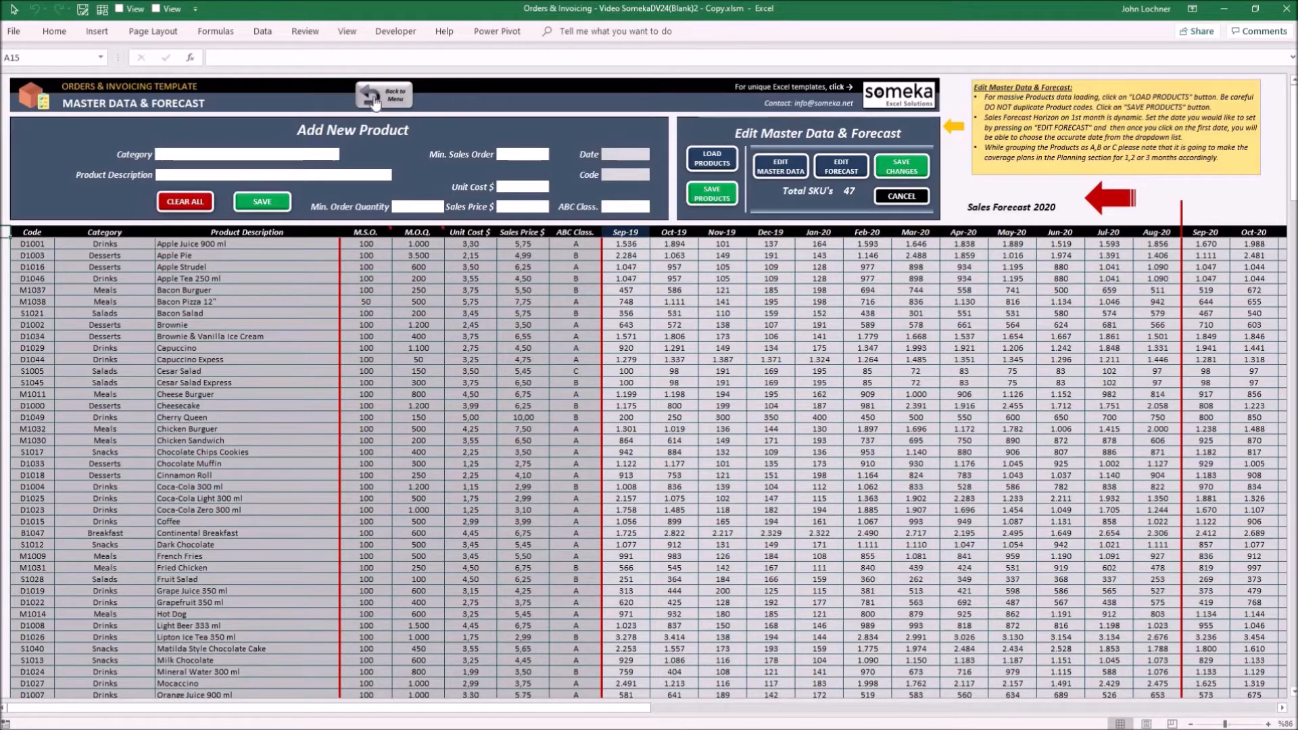
{"action": "key", "text": "ctrl+Page_Up"}
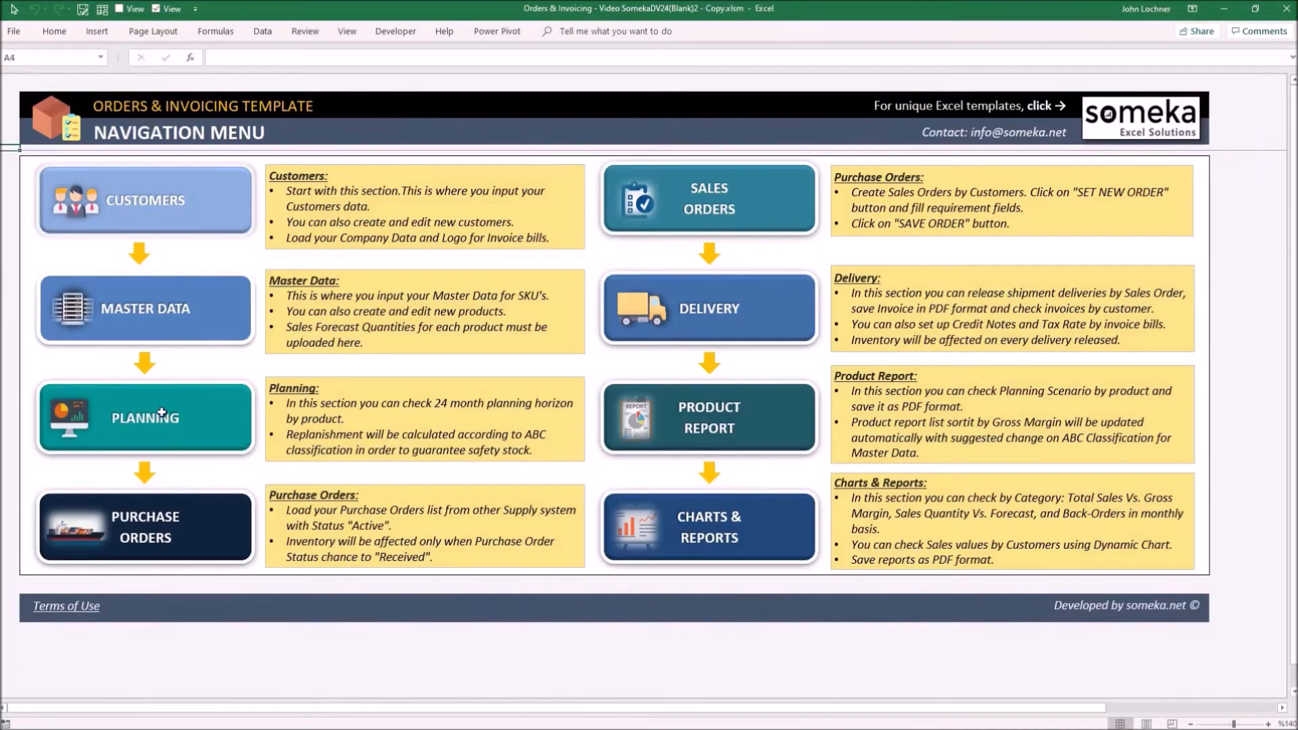
- Find Cherry Queen (D1049) in the planning table with GO, then return to the menu
{"action": "left_click", "coordinate": [163, 412]}
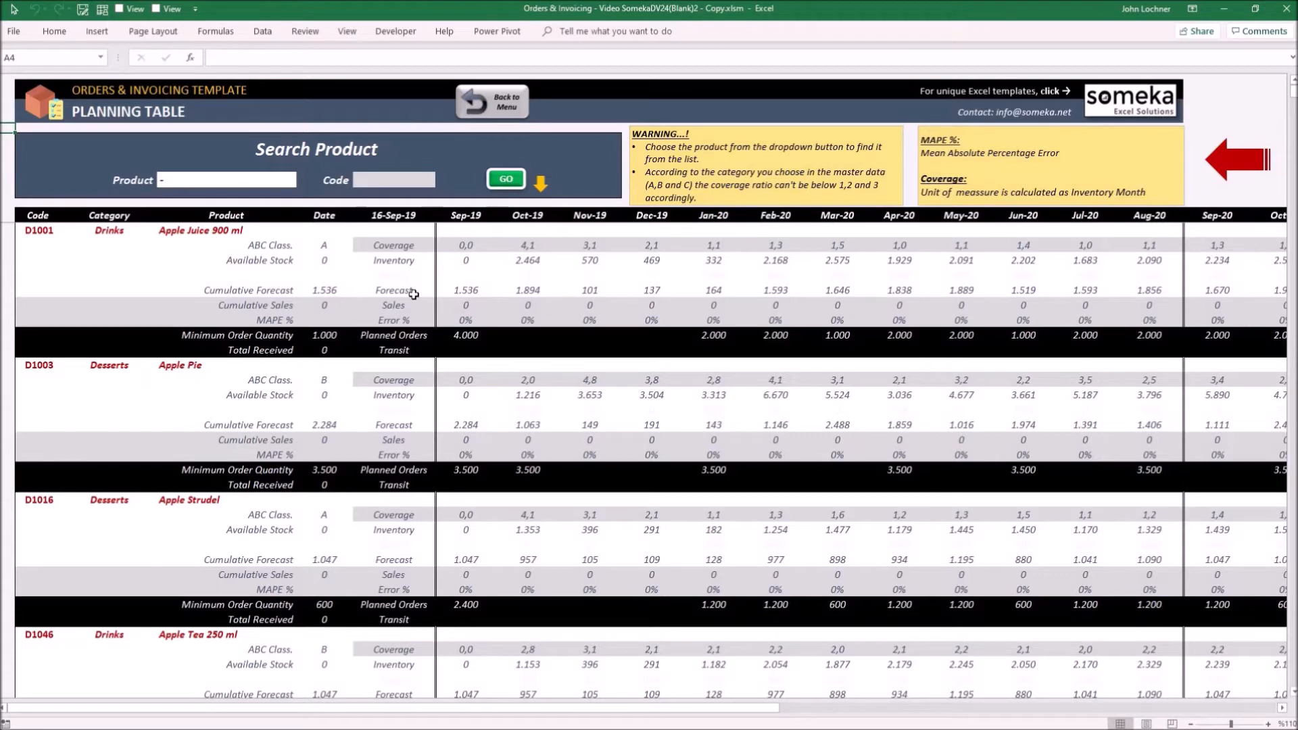
{"action": "left_click", "coordinate": [279, 180]}
{"action": "left_click", "coordinate": [301, 181]}
{"action": "left_click_drag", "start_coordinate": [300, 209], "coordinate": [299, 218]}
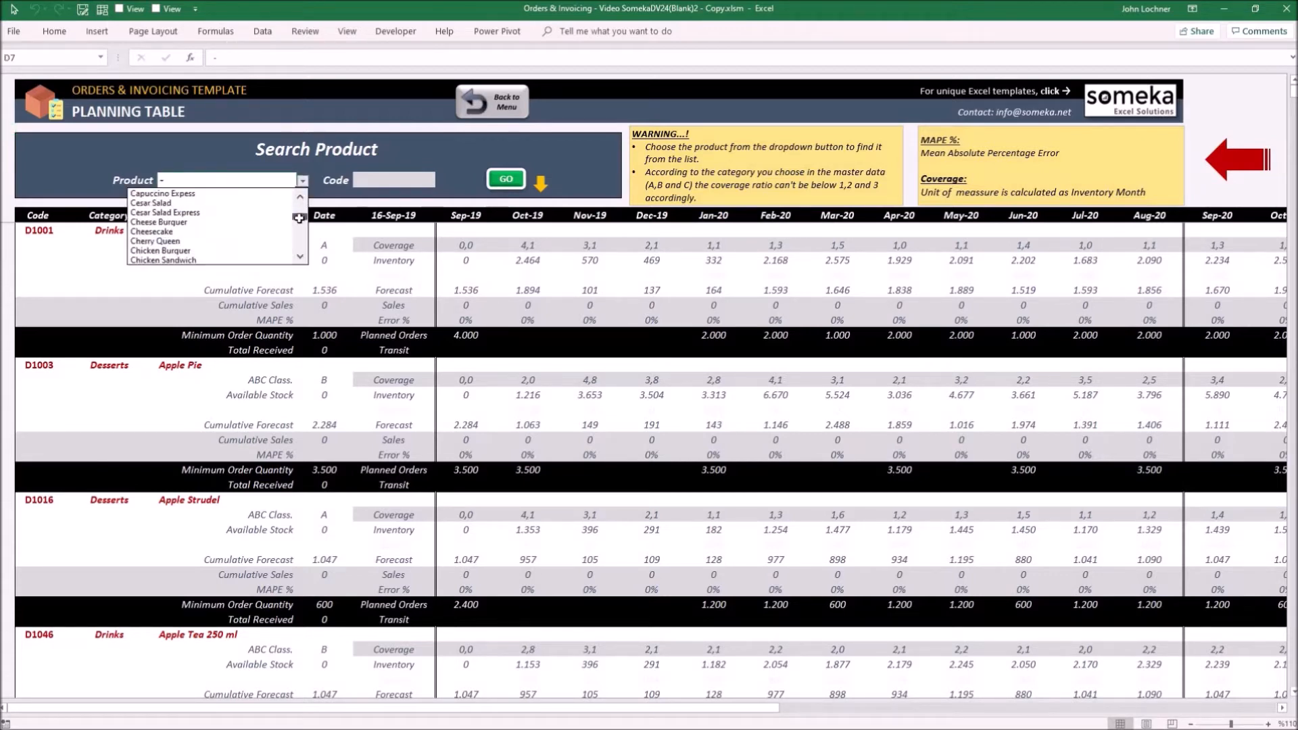
{"action": "left_click", "coordinate": [162, 240]}
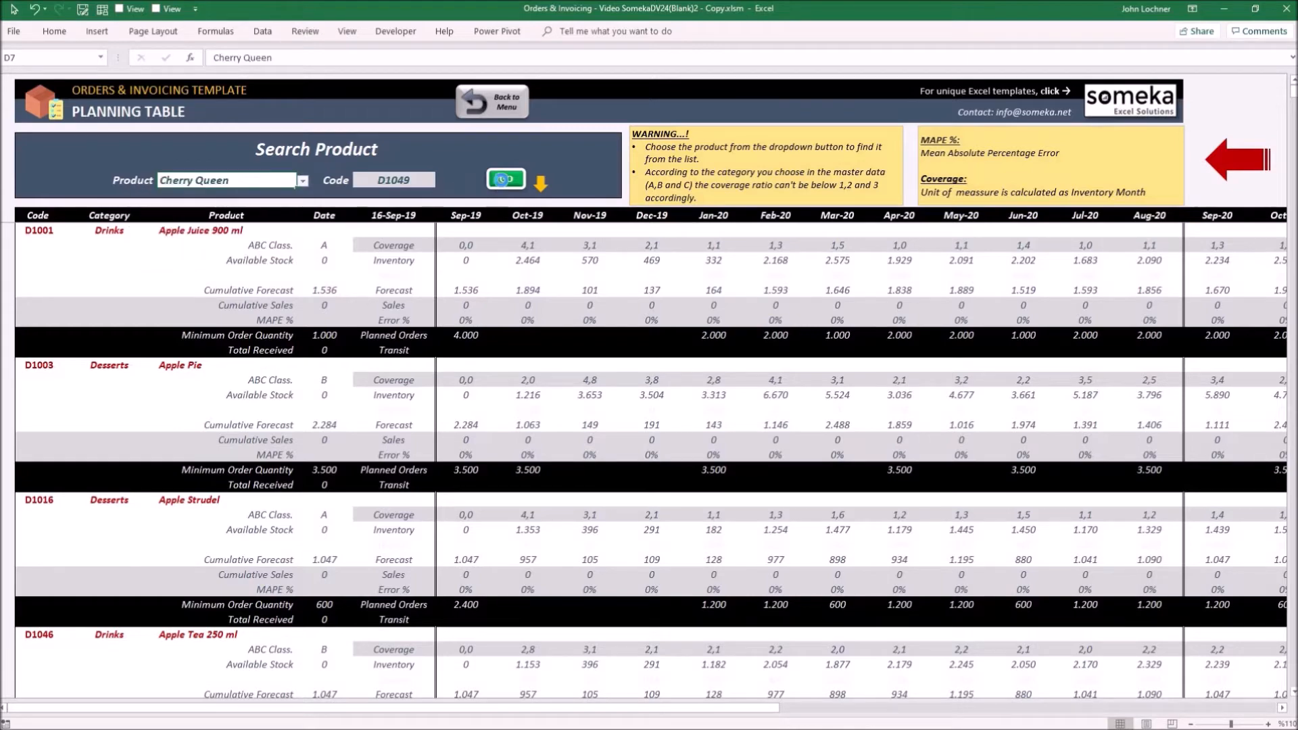
{"action": "left_click", "coordinate": [504, 179]}
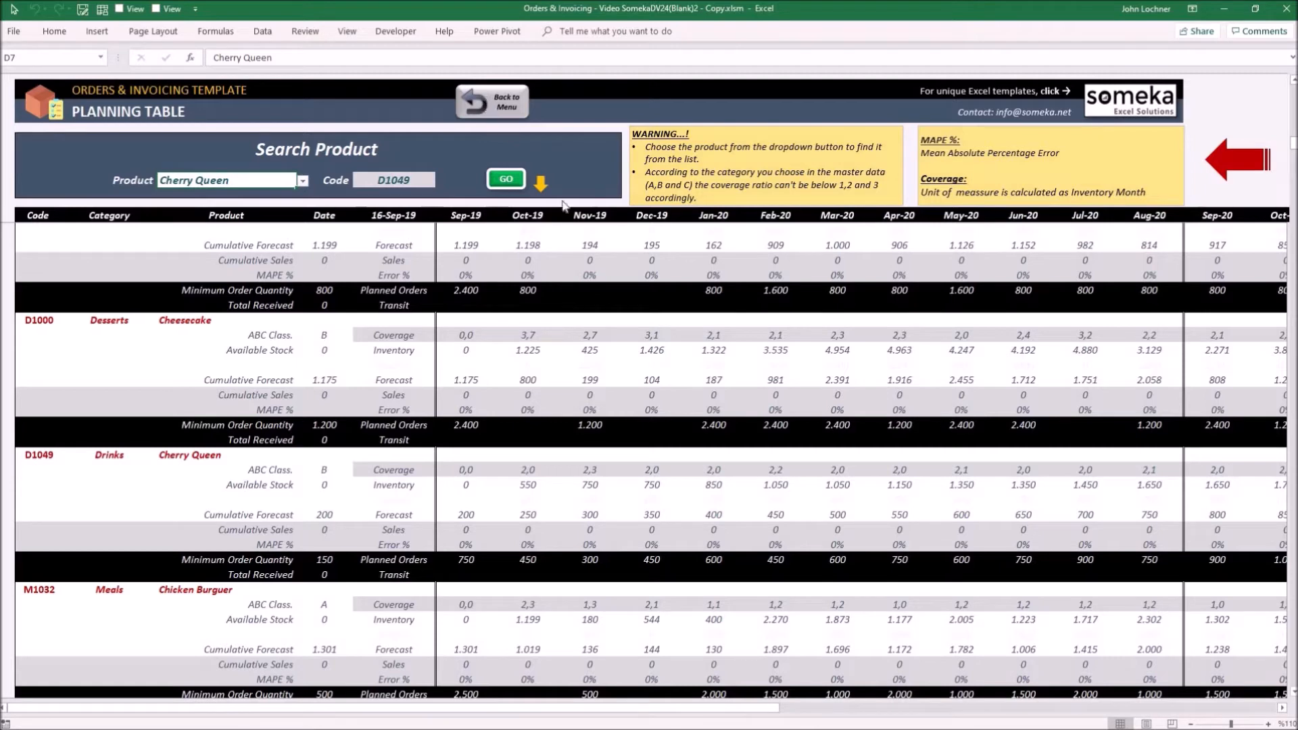
{"action": "left_click", "coordinate": [492, 102]}
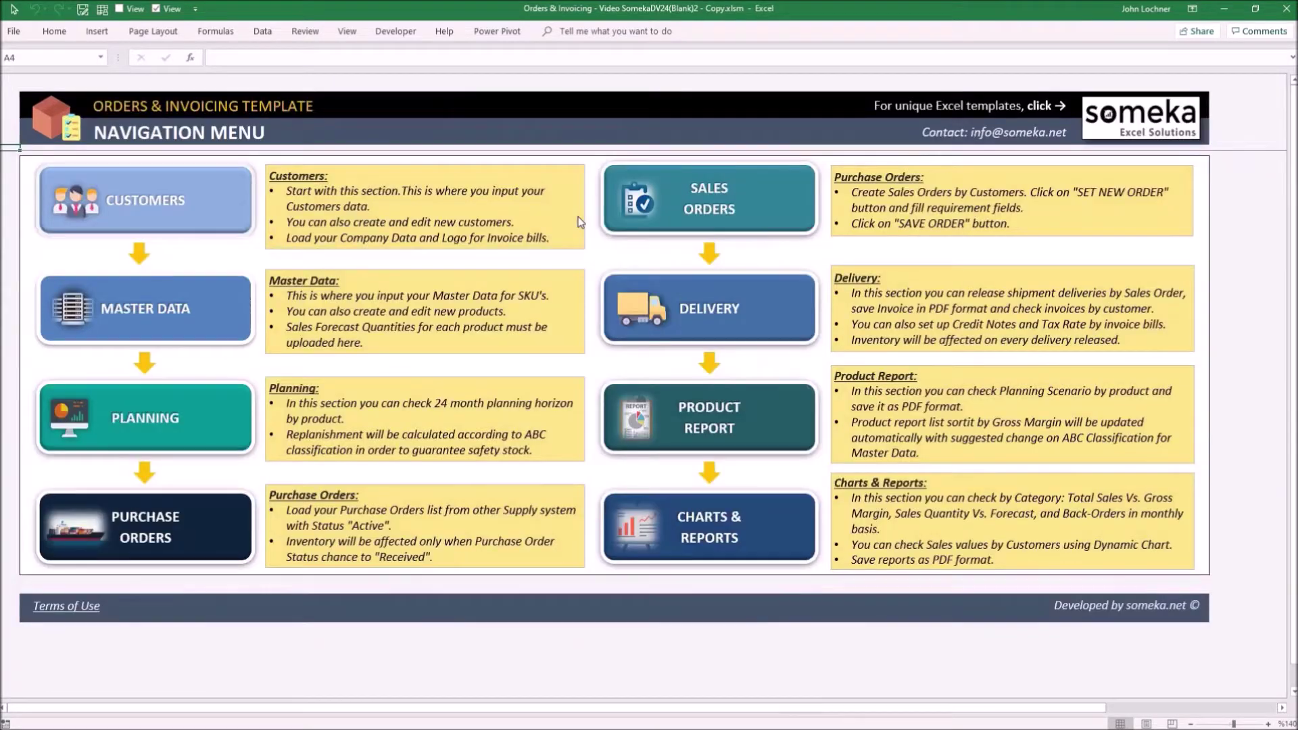
- Go to the Purchase Orders list from the menu and clear its sample entry
{"action": "left_click", "coordinate": [184, 519]}
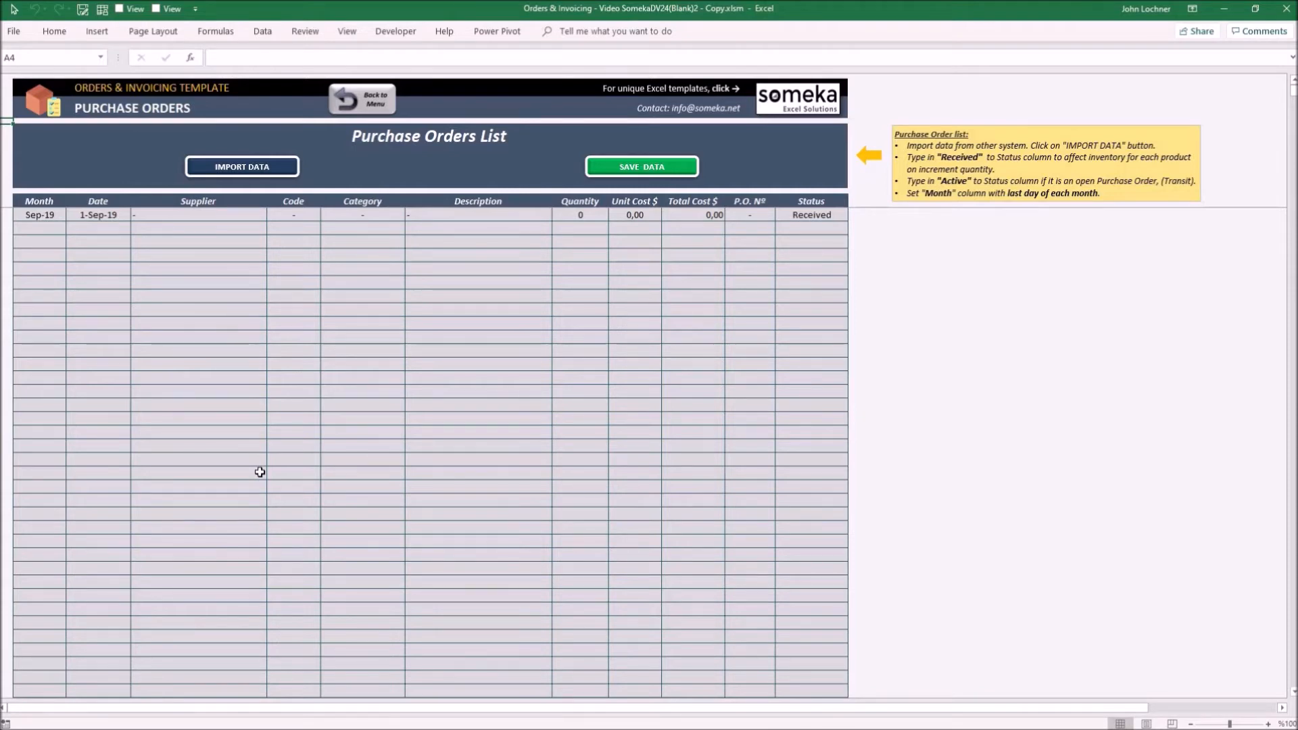
{"action": "left_click", "coordinate": [233, 173]}
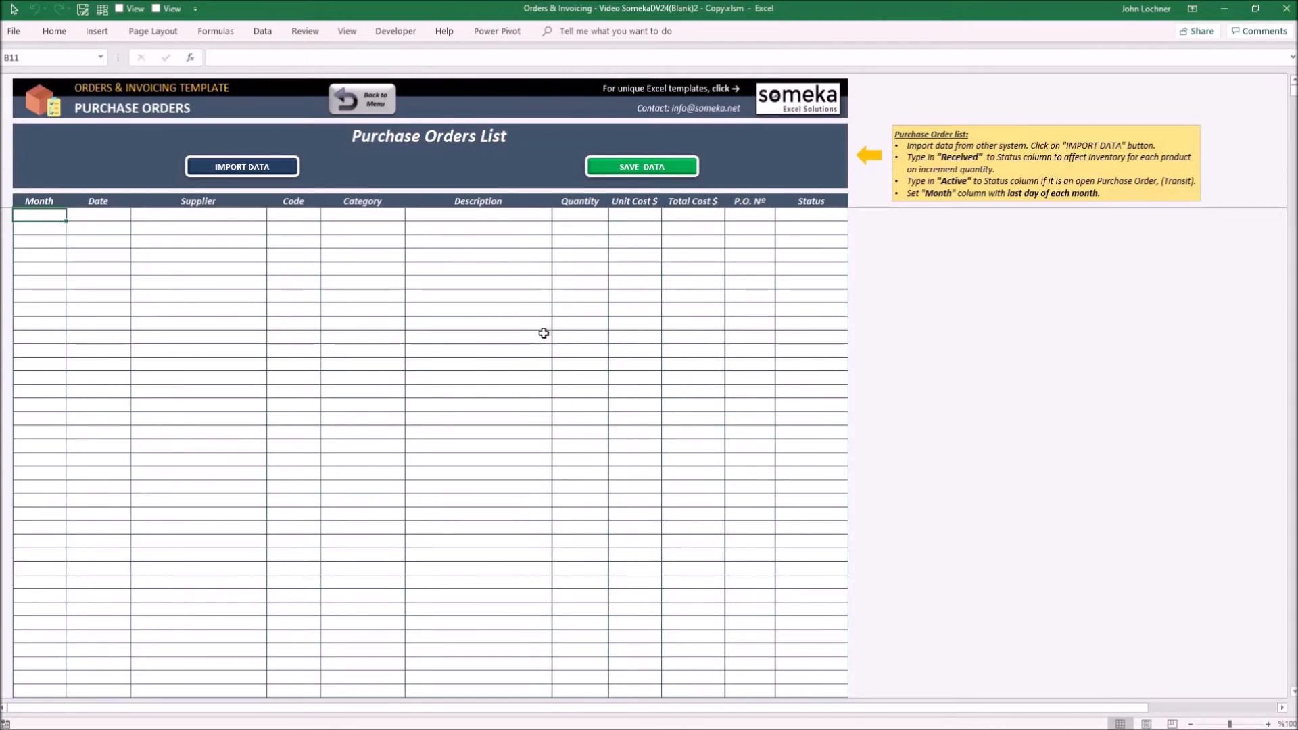
- Paste the copied Mar-19 and Apr-19 supplier orders into the list and select the next empty row
{"action": "key", "text": "alt+Tab"}
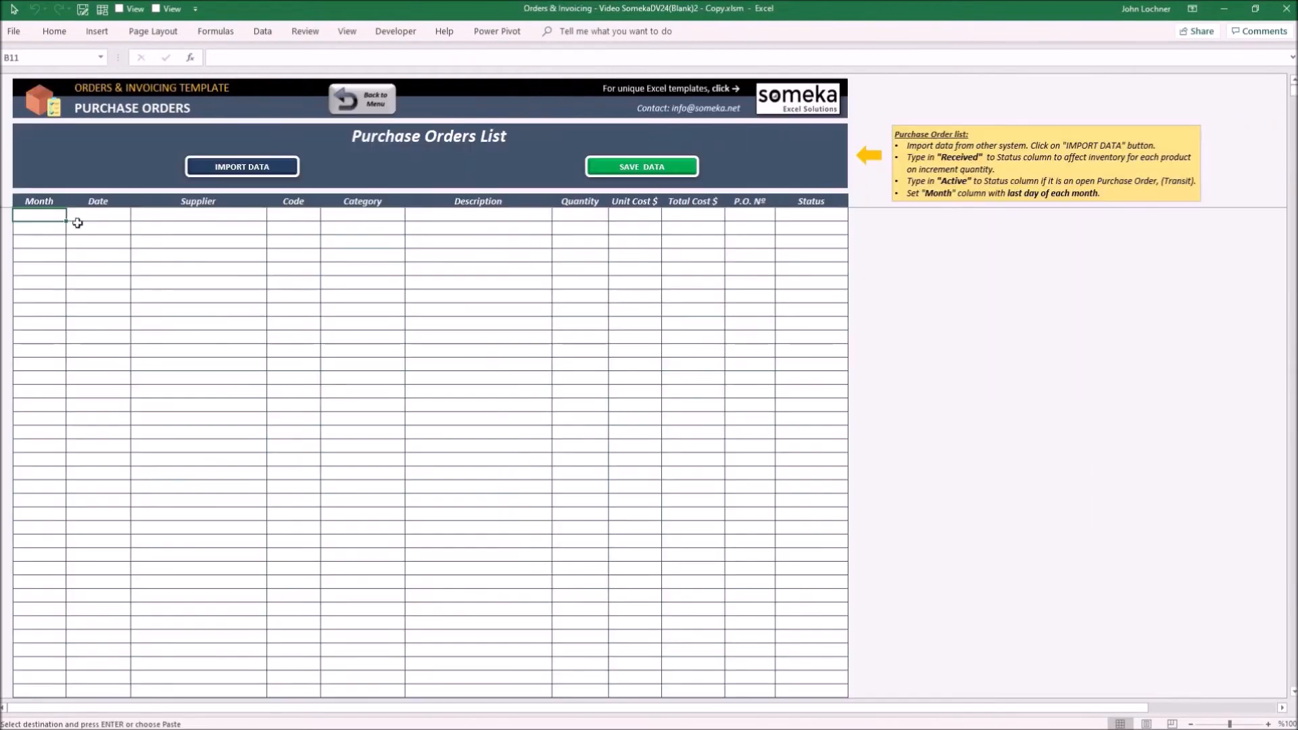
{"action": "key", "text": "ctrl+v"}
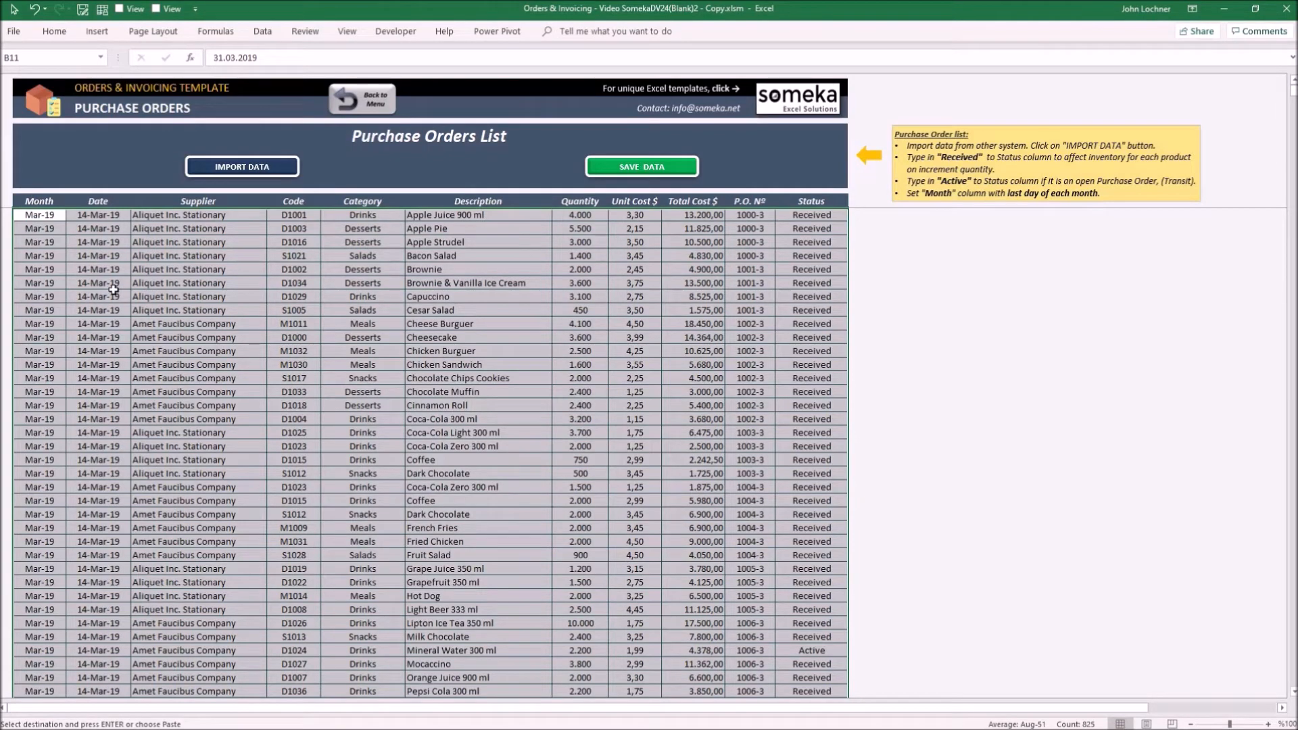
{"action": "scroll", "coordinate": [132, 311], "scroll_direction": "down", "scroll_amount": 4}
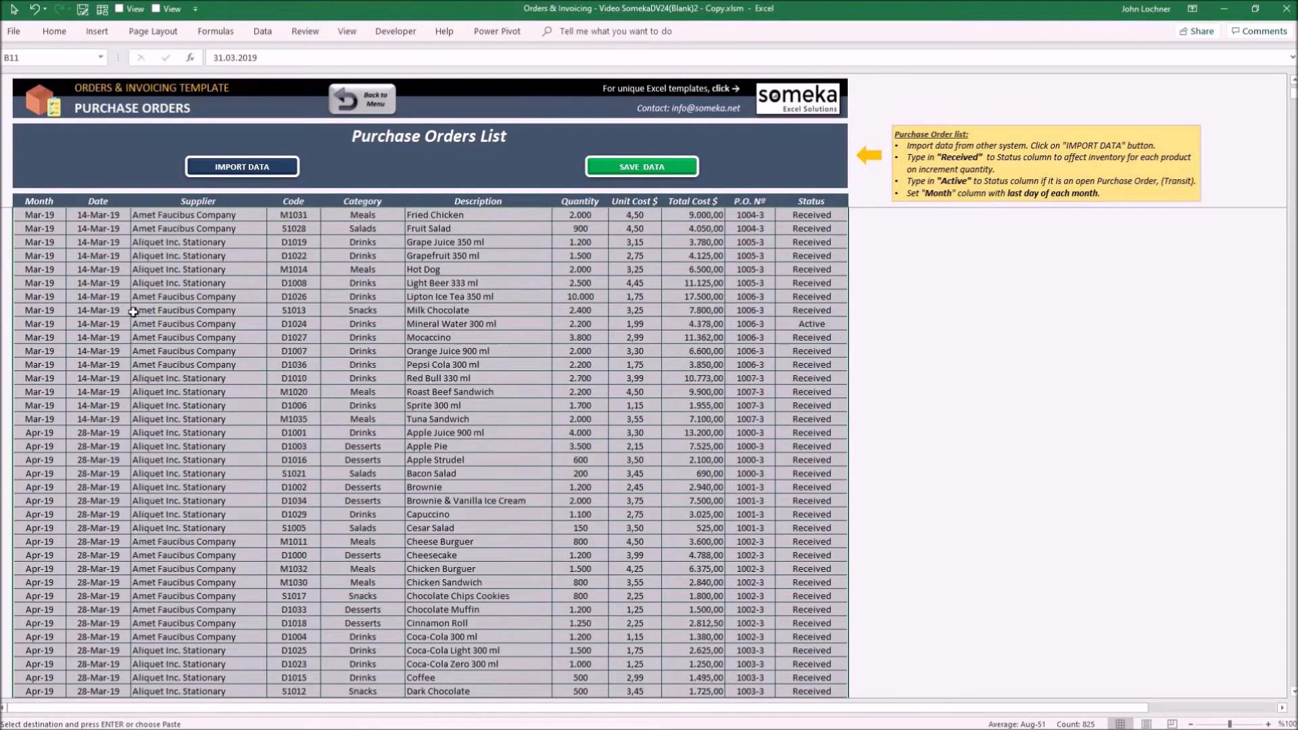
{"action": "scroll", "coordinate": [132, 312], "scroll_direction": "down", "scroll_amount": 4}
{"action": "scroll", "coordinate": [132, 311], "scroll_direction": "down", "scroll_amount": 6}
{"action": "scroll", "coordinate": [132, 311], "scroll_direction": "down", "scroll_amount": 3}
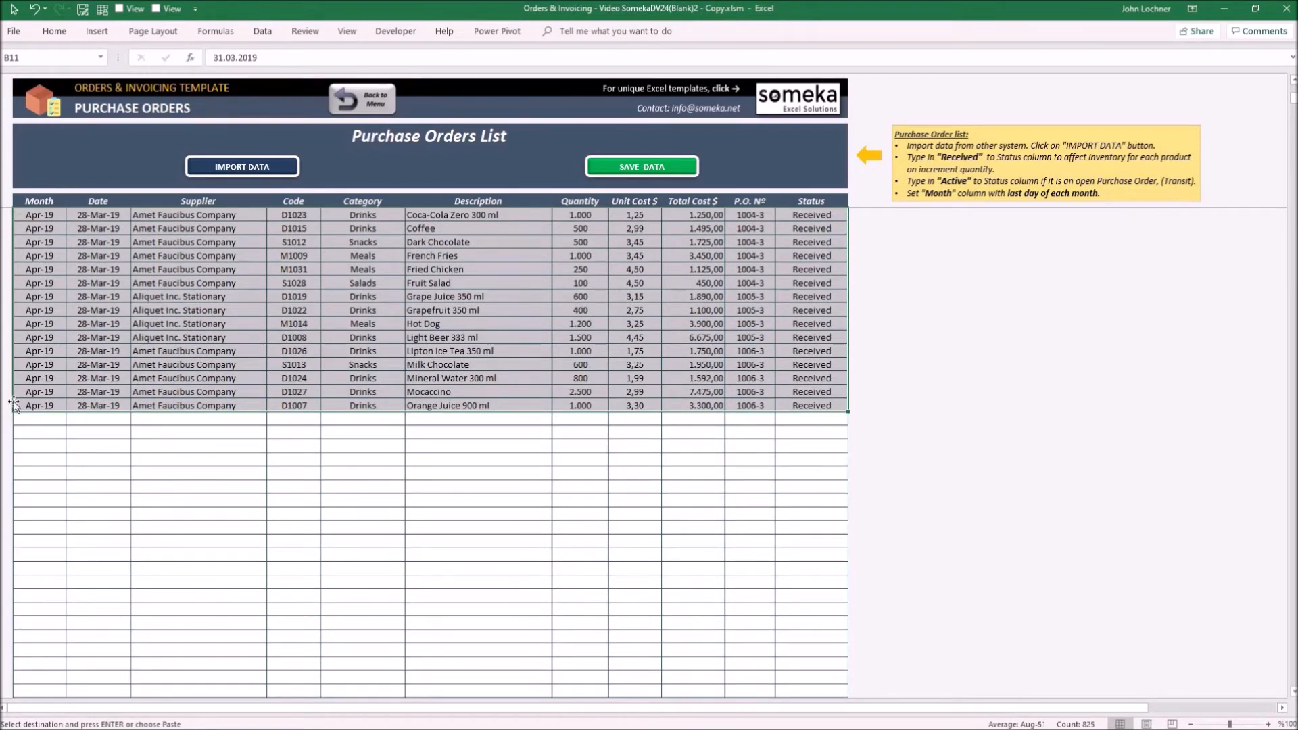
{"action": "left_click", "coordinate": [29, 418]}
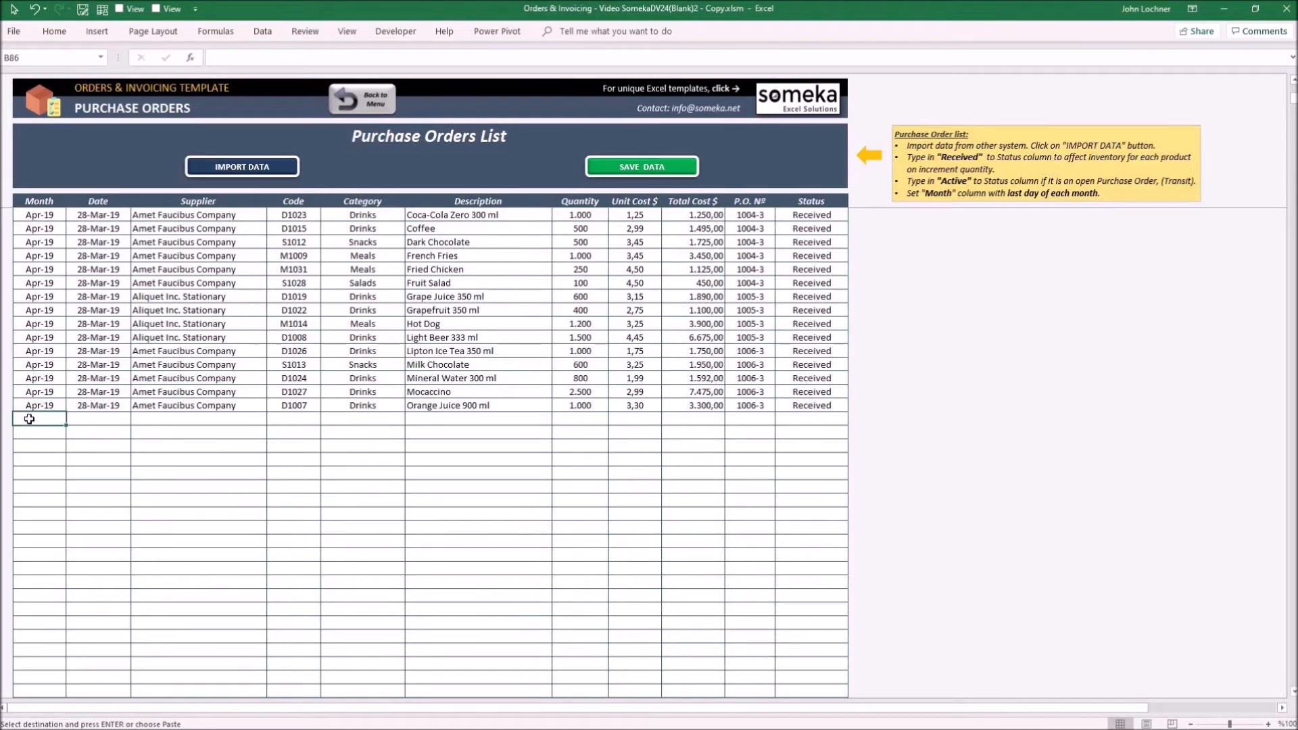
{"action": "type", "text": "30.09."}
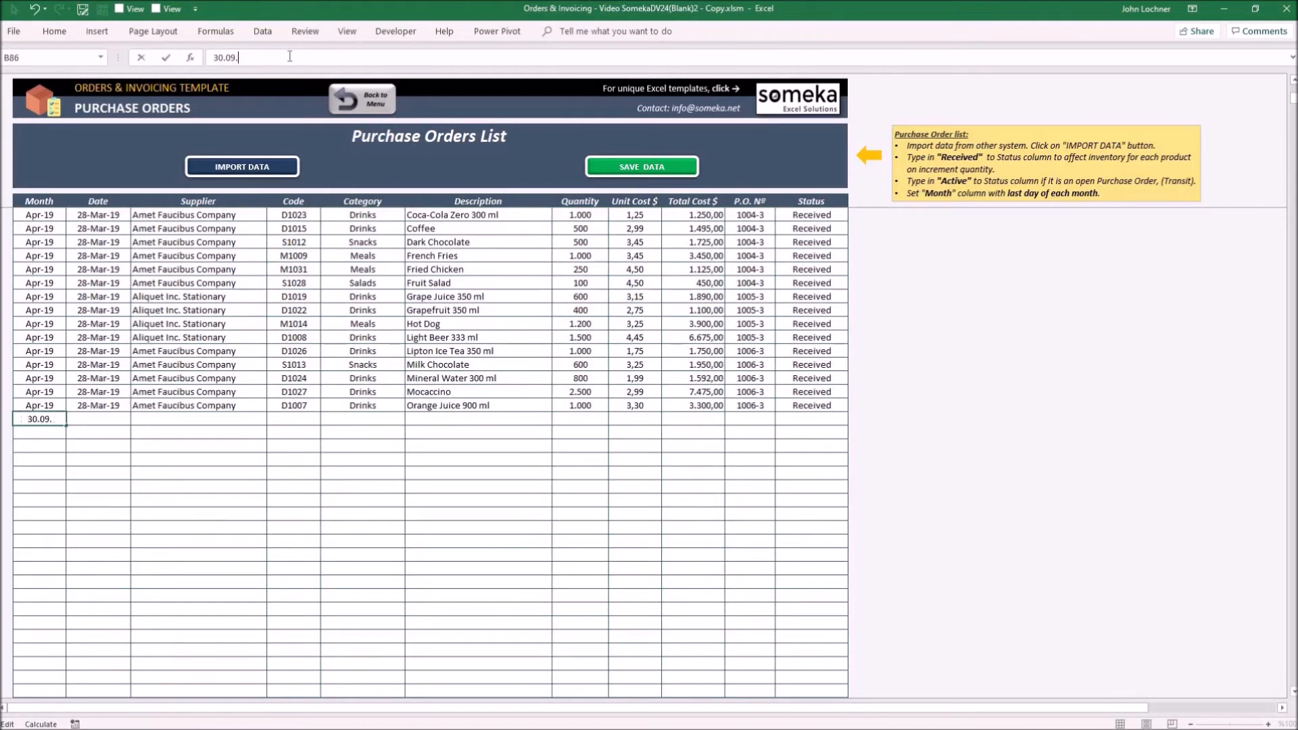
{"action": "type", "text": "2019"}
- Enter month Sep-19, date 15-Sep-19 and supplier Amet Faucibus Company in the new row
{"action": "key", "text": "Tab"}
{"action": "type", "text": "15.09."}
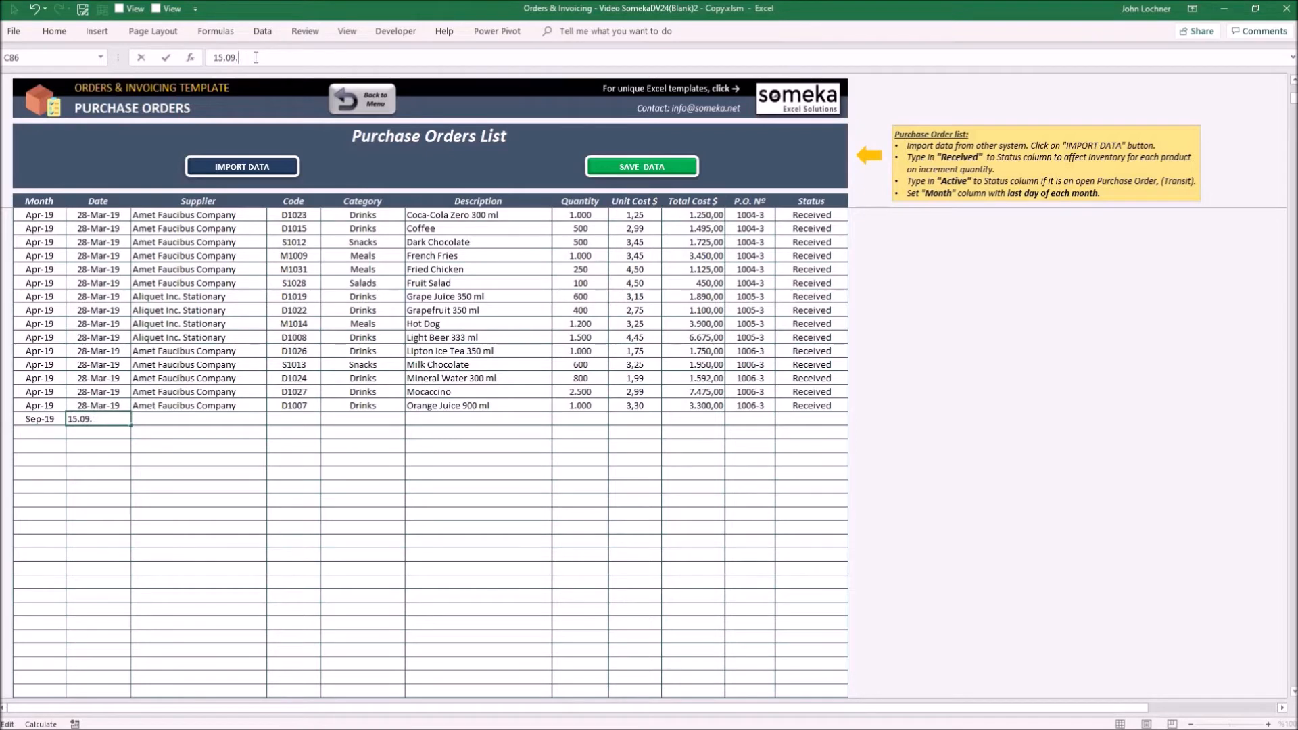
{"action": "type", "text": "2019"}
{"action": "key", "text": "Tab"}
{"action": "type", "text": "Amet Faucibus Company"}
{"action": "key", "text": "Tab"}
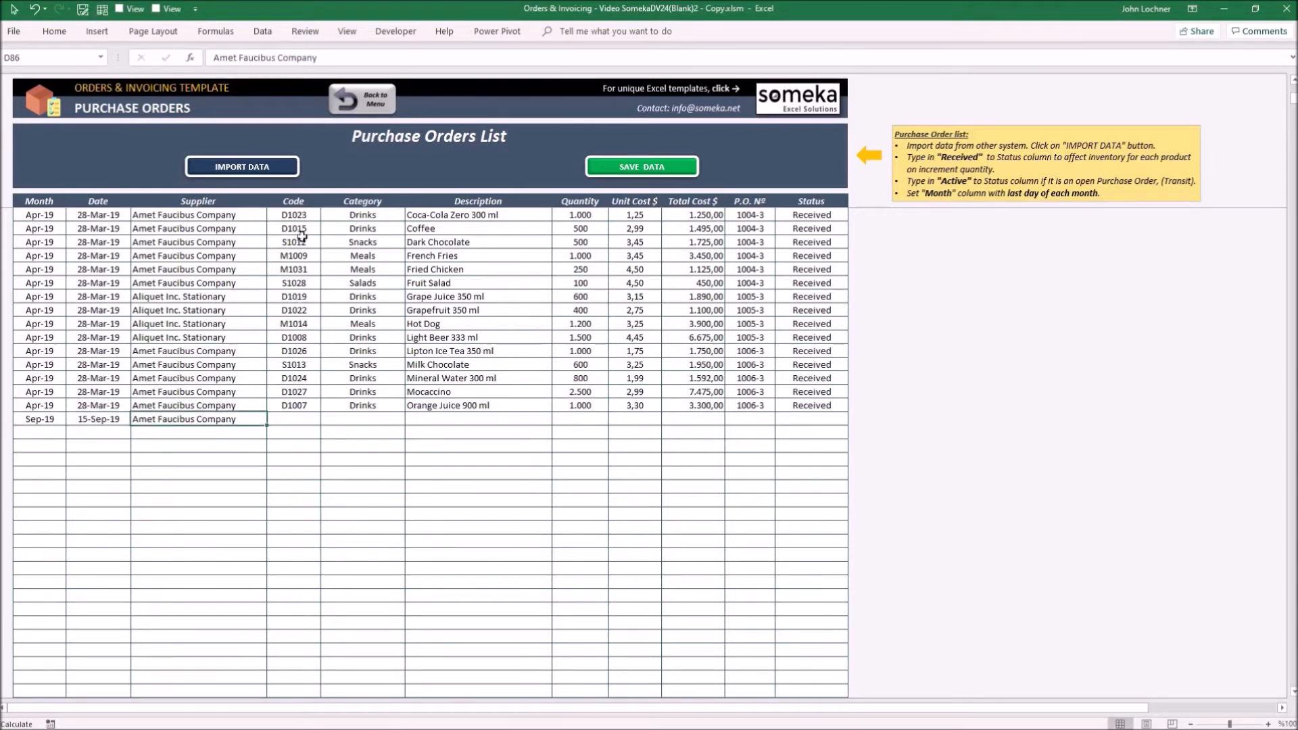
{"action": "left_click_drag", "start_coordinate": [294, 214], "coordinate": [296, 406]}
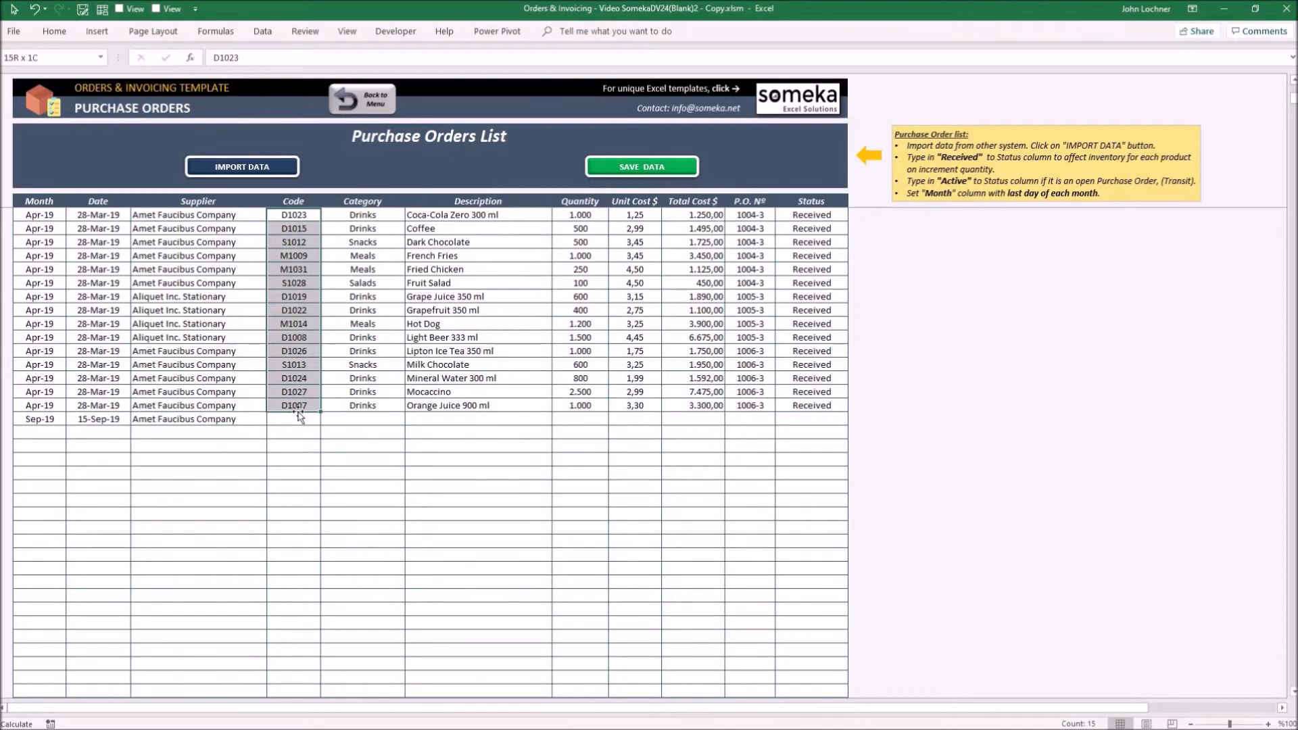
- Look up Cherry Queen's product code D1049 in the master data and return to the purchase orders
{"action": "left_click", "coordinate": [362, 98]}
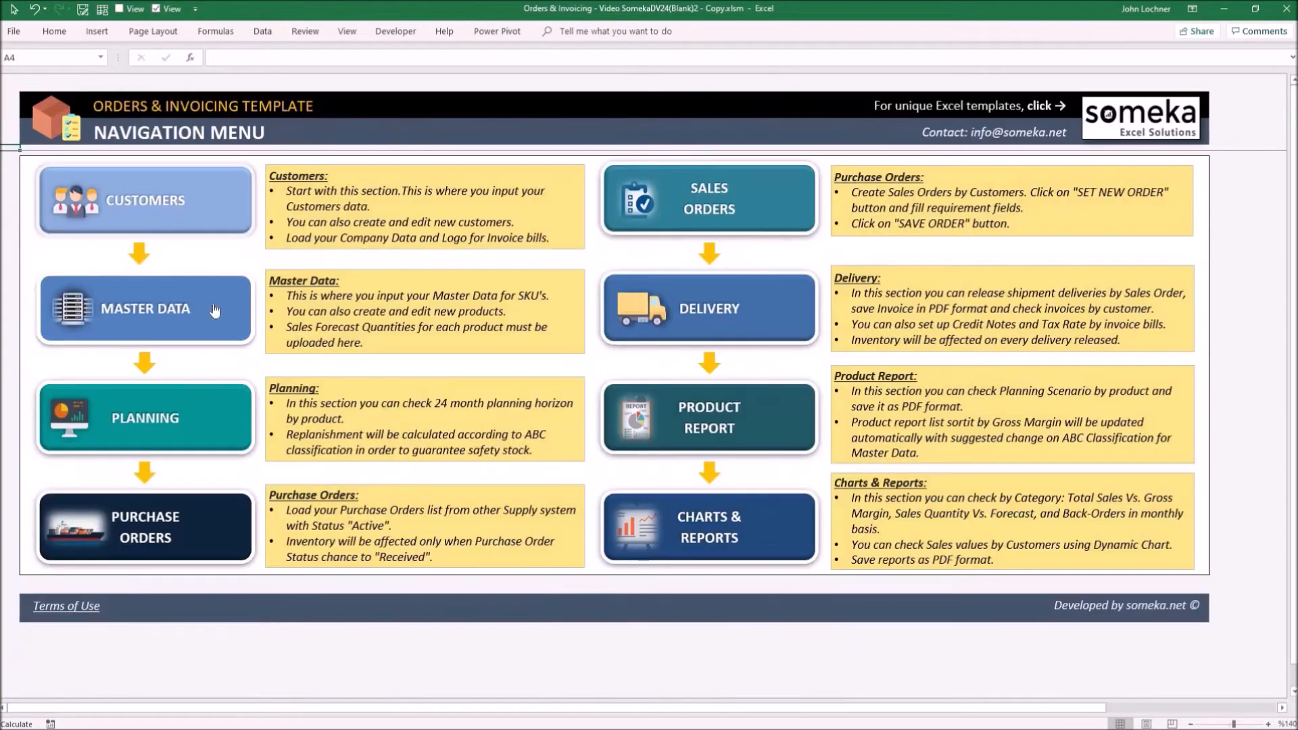
{"action": "left_click", "coordinate": [217, 308]}
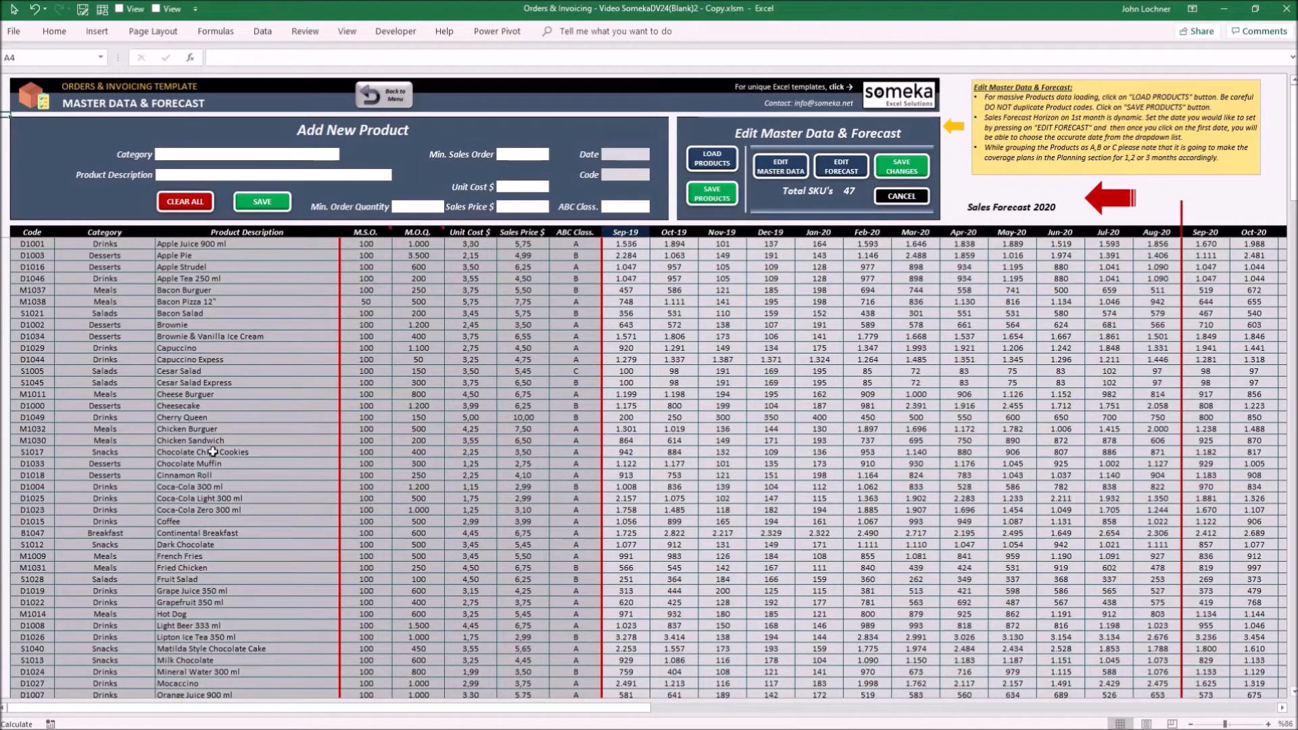
{"action": "left_click", "coordinate": [193, 416]}
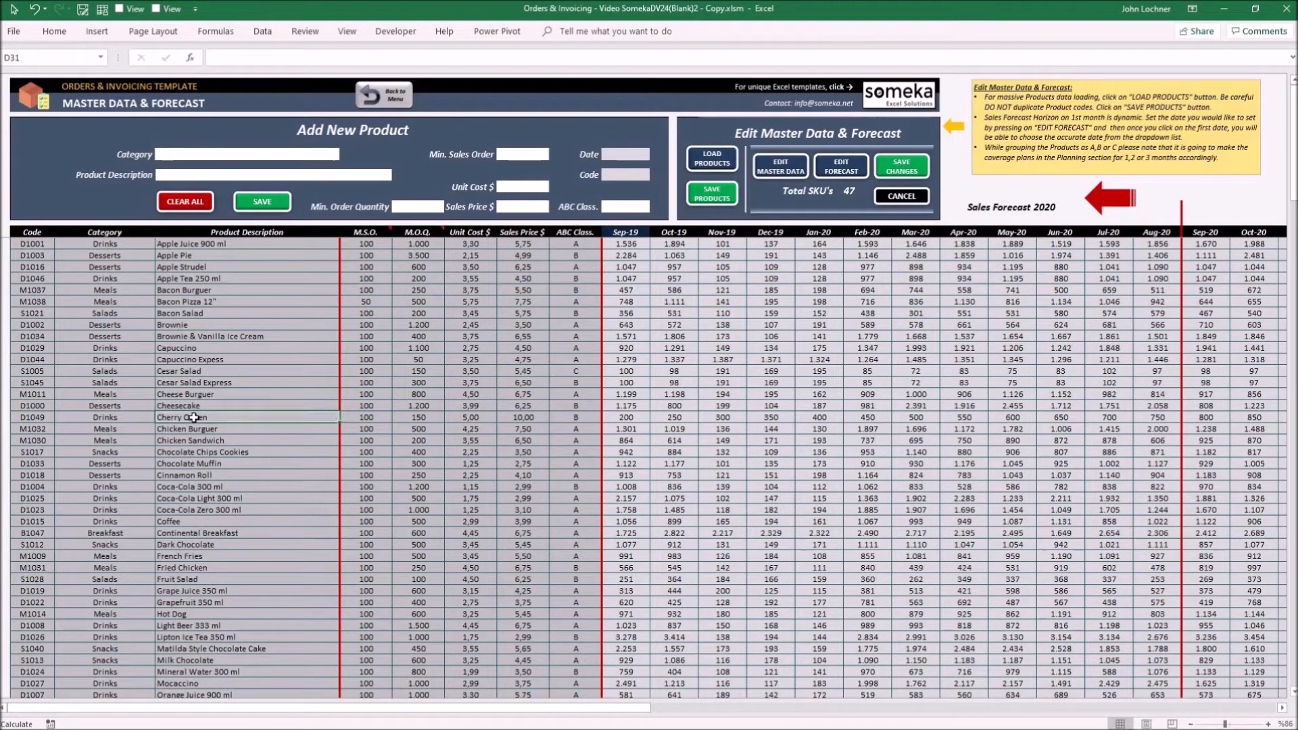
{"action": "left_click", "coordinate": [41, 417]}
{"action": "left_click", "coordinate": [384, 102]}
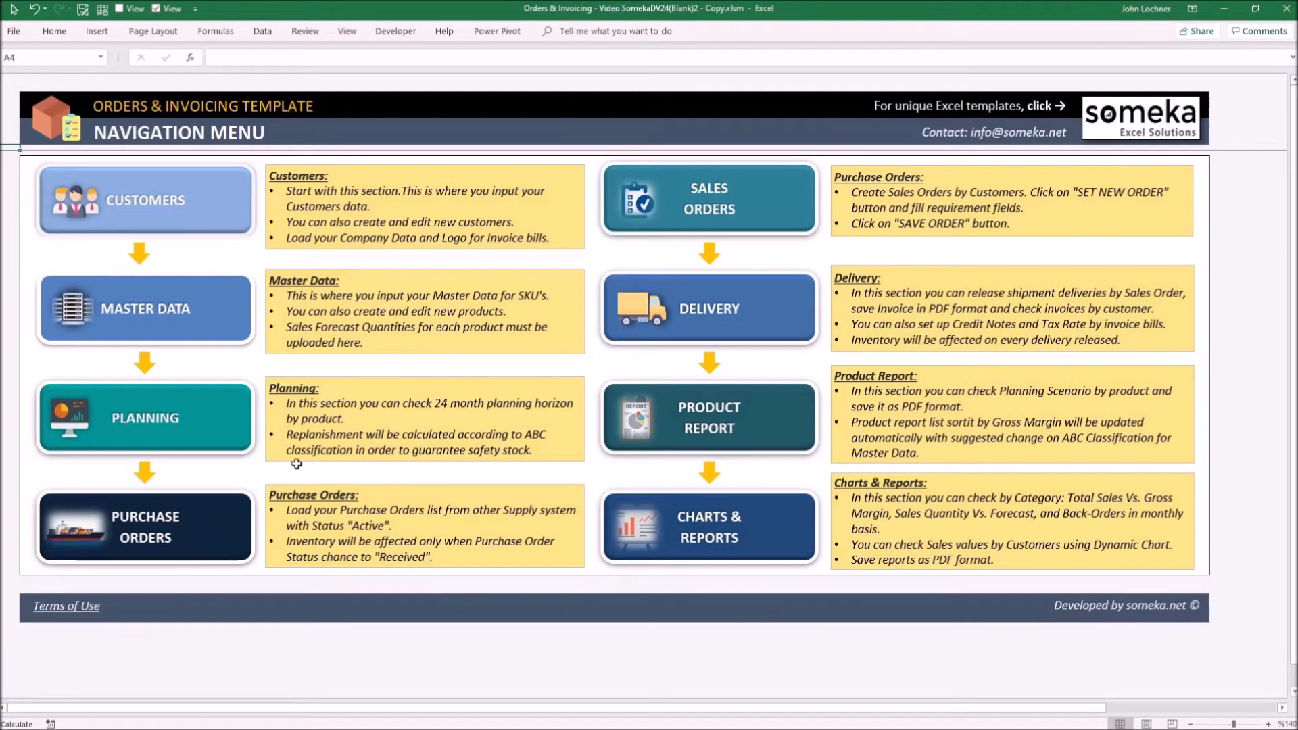
{"action": "left_click", "coordinate": [204, 526]}
- Fill the new line: D1049, Drinks, Cherry Queen, 2000 units at 5, P.O. 2019, status Received
{"action": "left_click", "coordinate": [284, 418]}
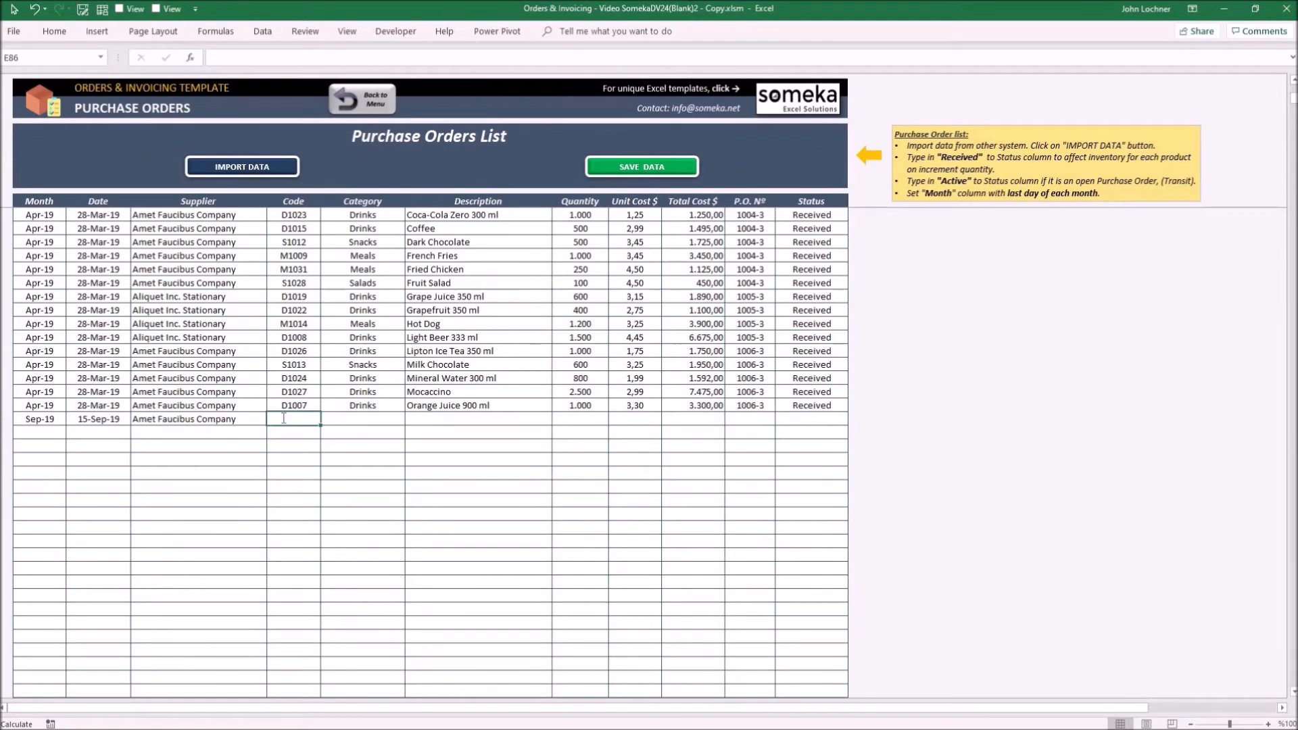
{"action": "type", "text": "D1049"}
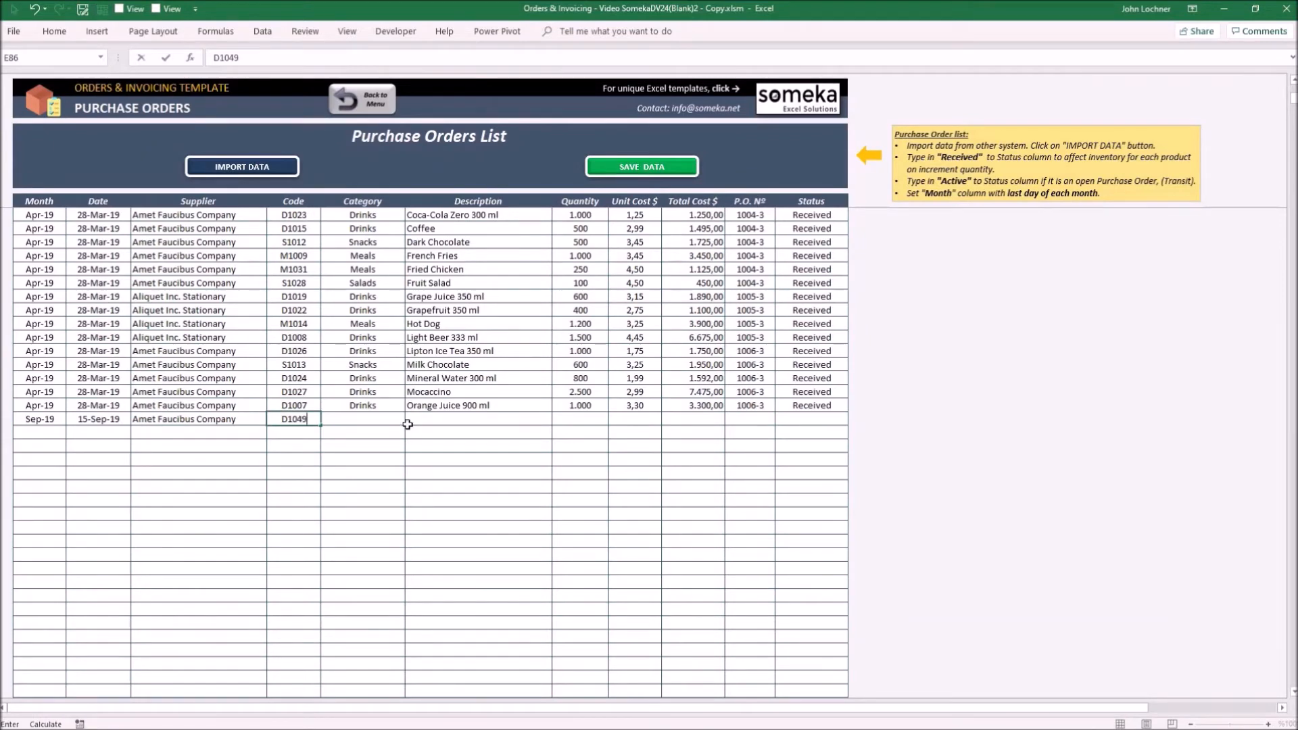
{"action": "left_click", "coordinate": [382, 420]}
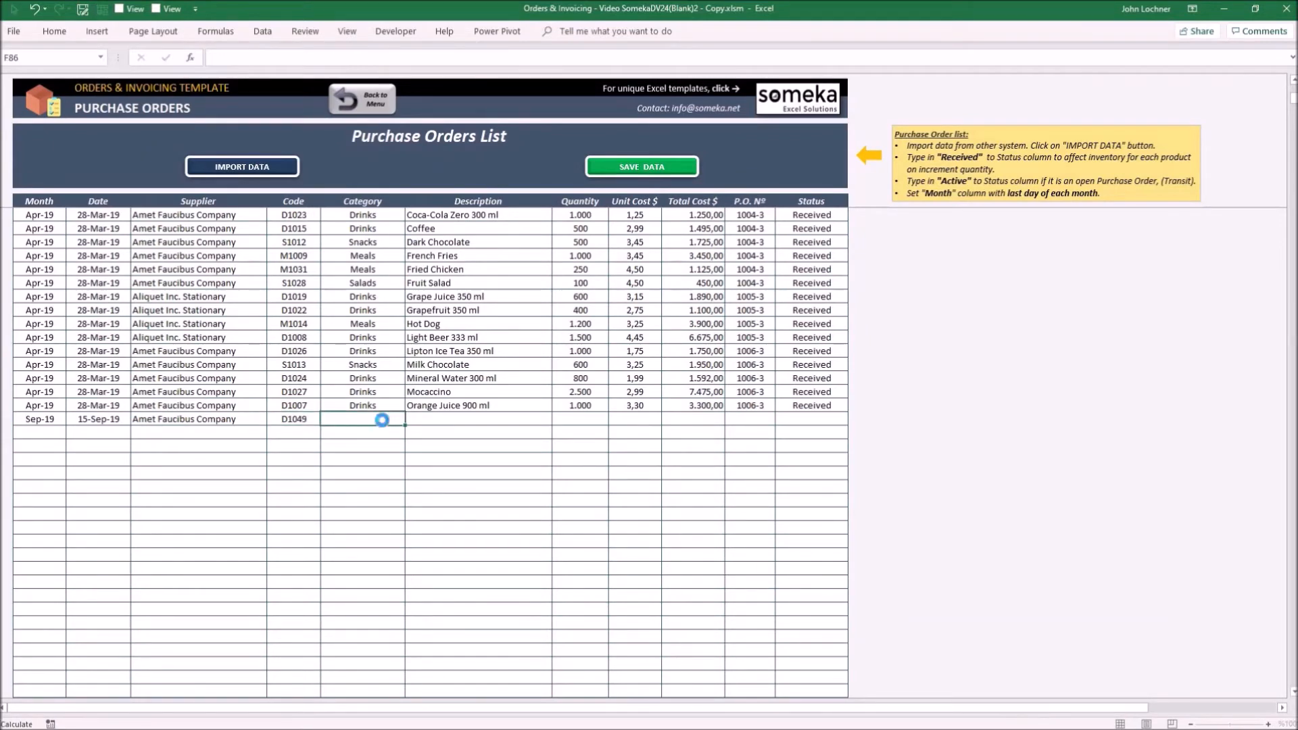
{"action": "type", "text": "Drinks"}
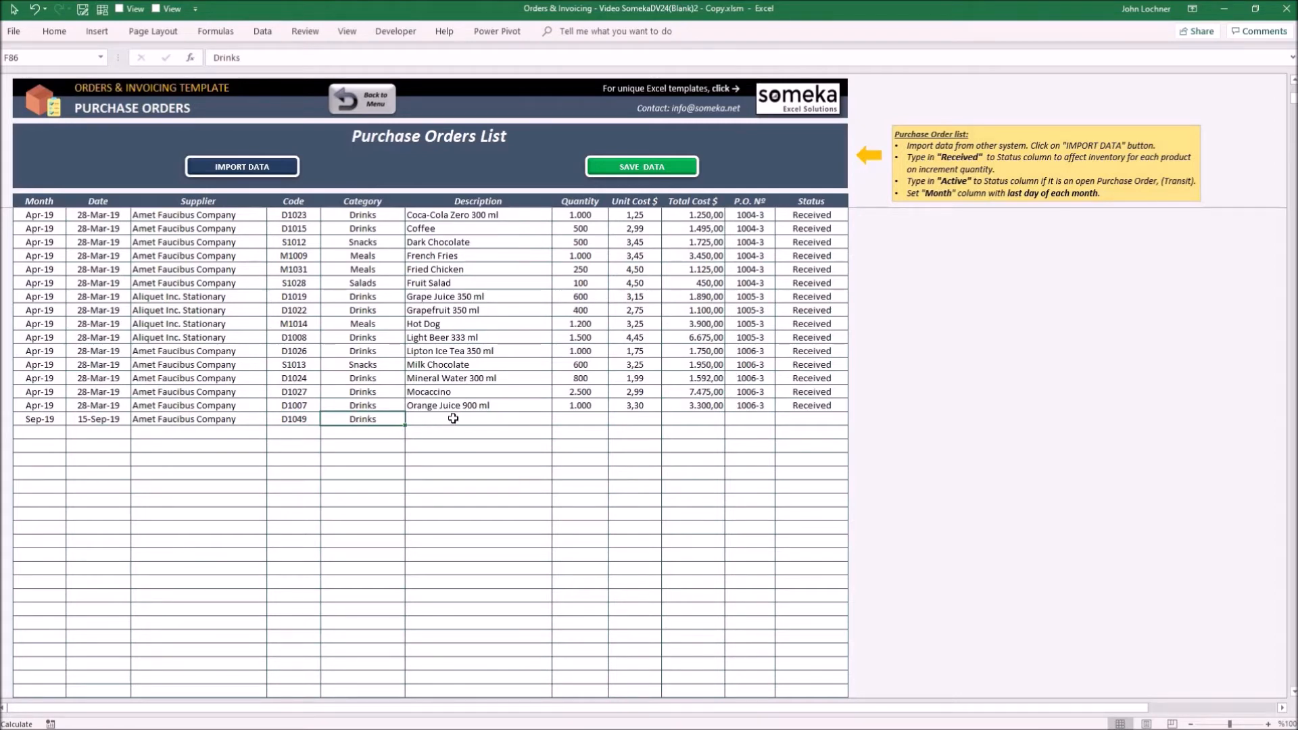
{"action": "left_click", "coordinate": [453, 419]}
{"action": "type", "text": "Cherry "}
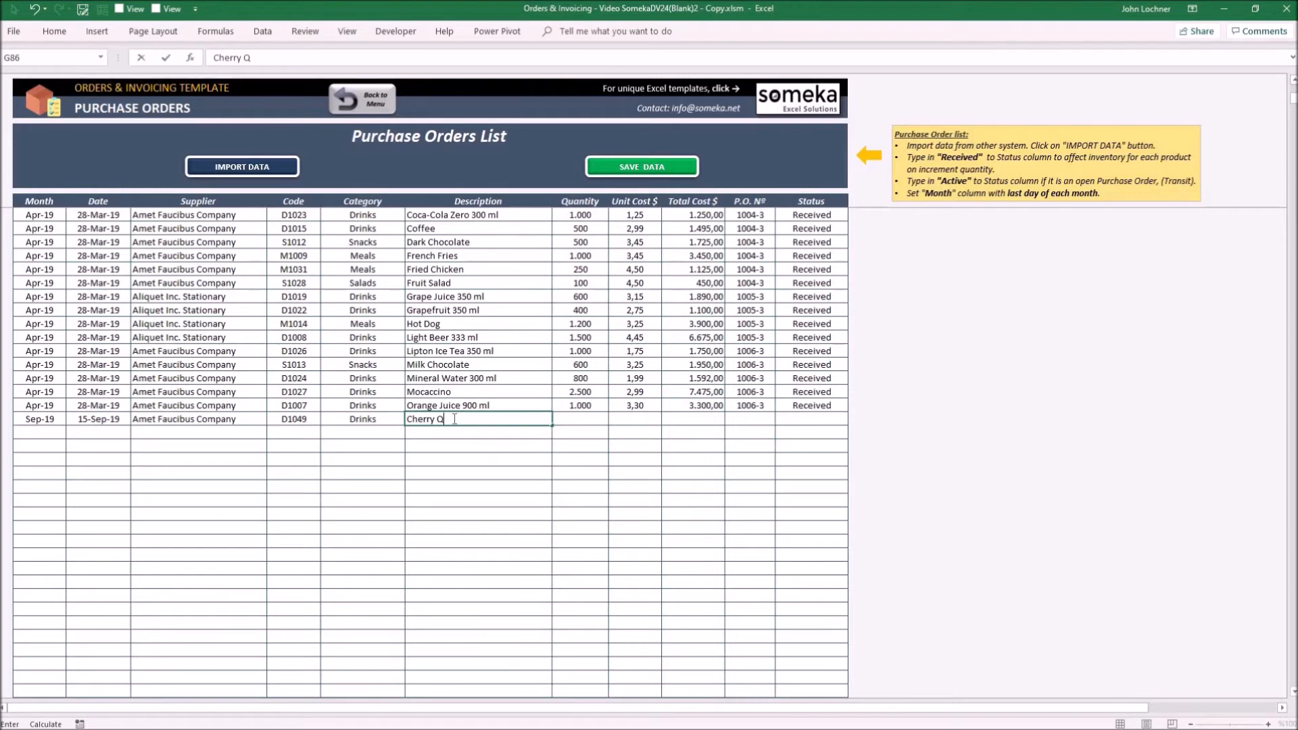
{"action": "type", "text": "Queen"}
{"action": "left_click", "coordinate": [583, 421]}
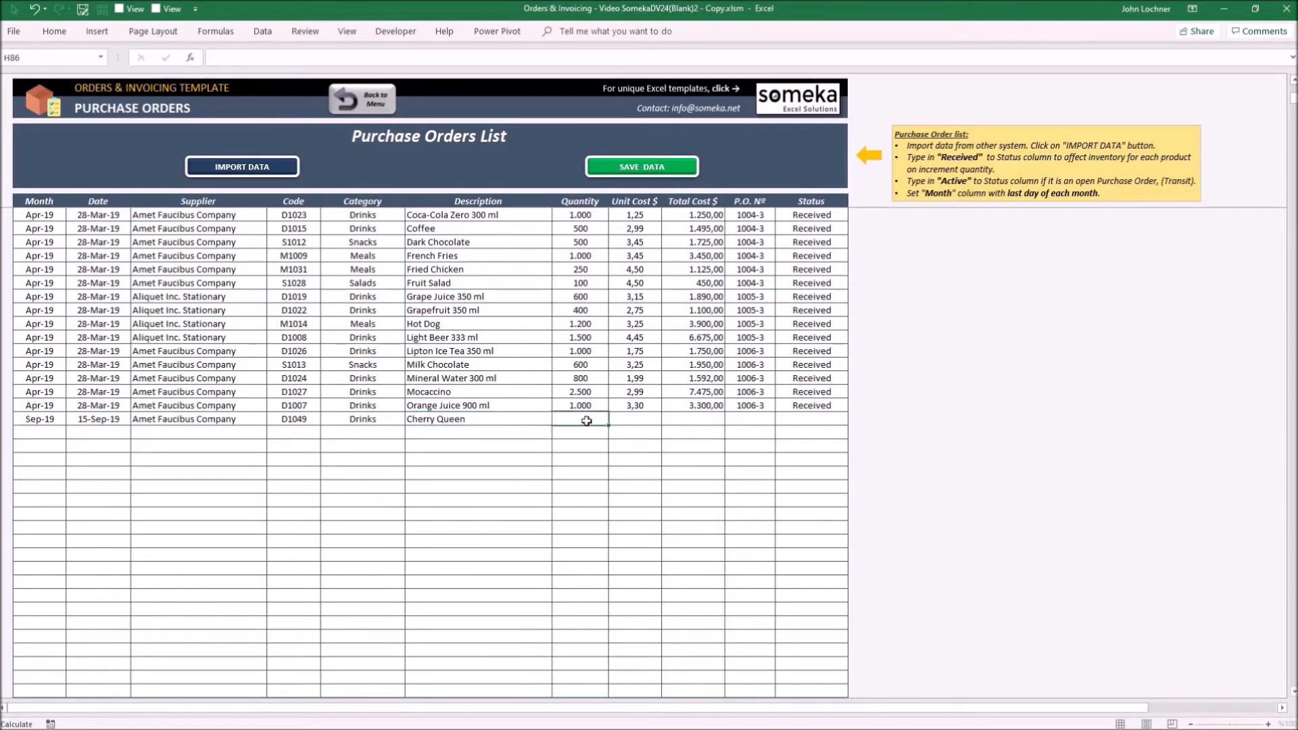
{"action": "type", "text": "15"}
{"action": "type", "text": "00"}
{"action": "key", "text": "BackSpace"}
{"action": "key", "text": "BackSpace"}
{"action": "key", "text": "BackSpace"}
{"action": "type", "text": "2000"}
{"action": "left_click", "coordinate": [638, 420]}
{"action": "type", "text": "5"}
{"action": "key", "text": "Tab"}
{"action": "type", "text": "2019"}
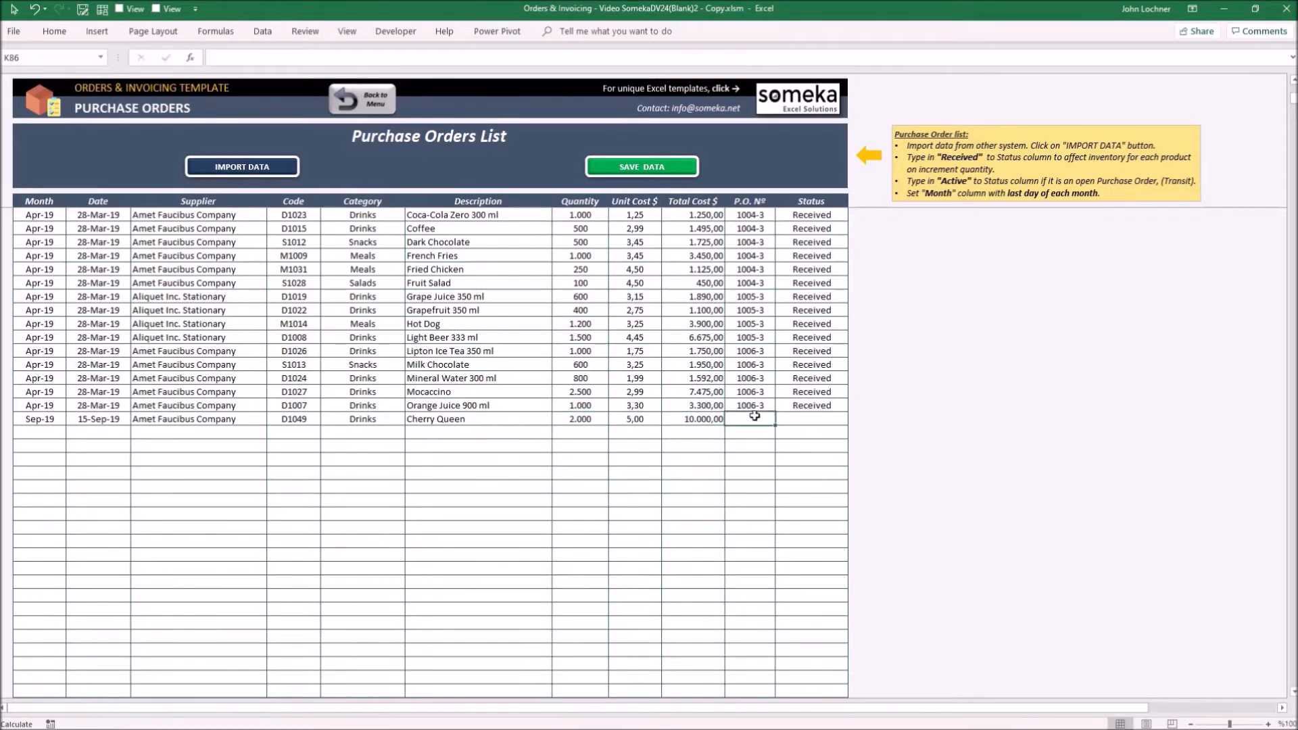
{"action": "left_click", "coordinate": [803, 418]}
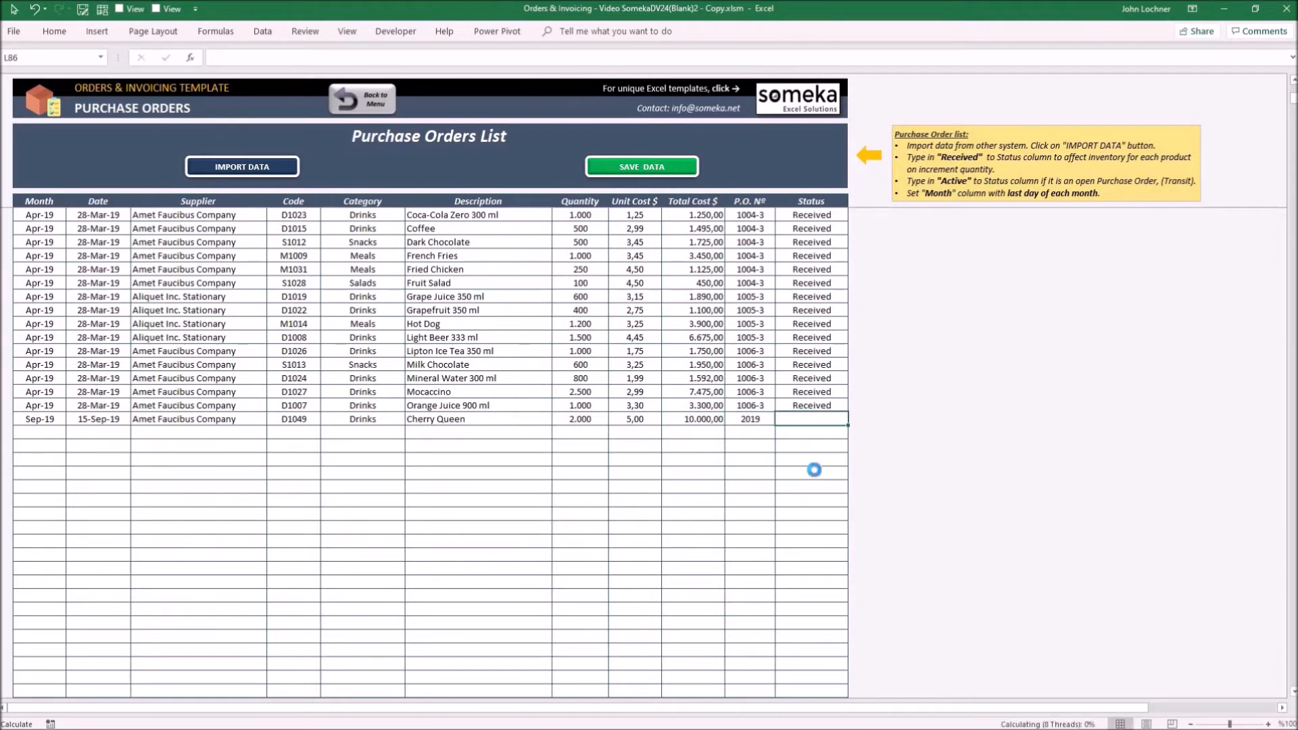
{"action": "type", "text": "Received"}
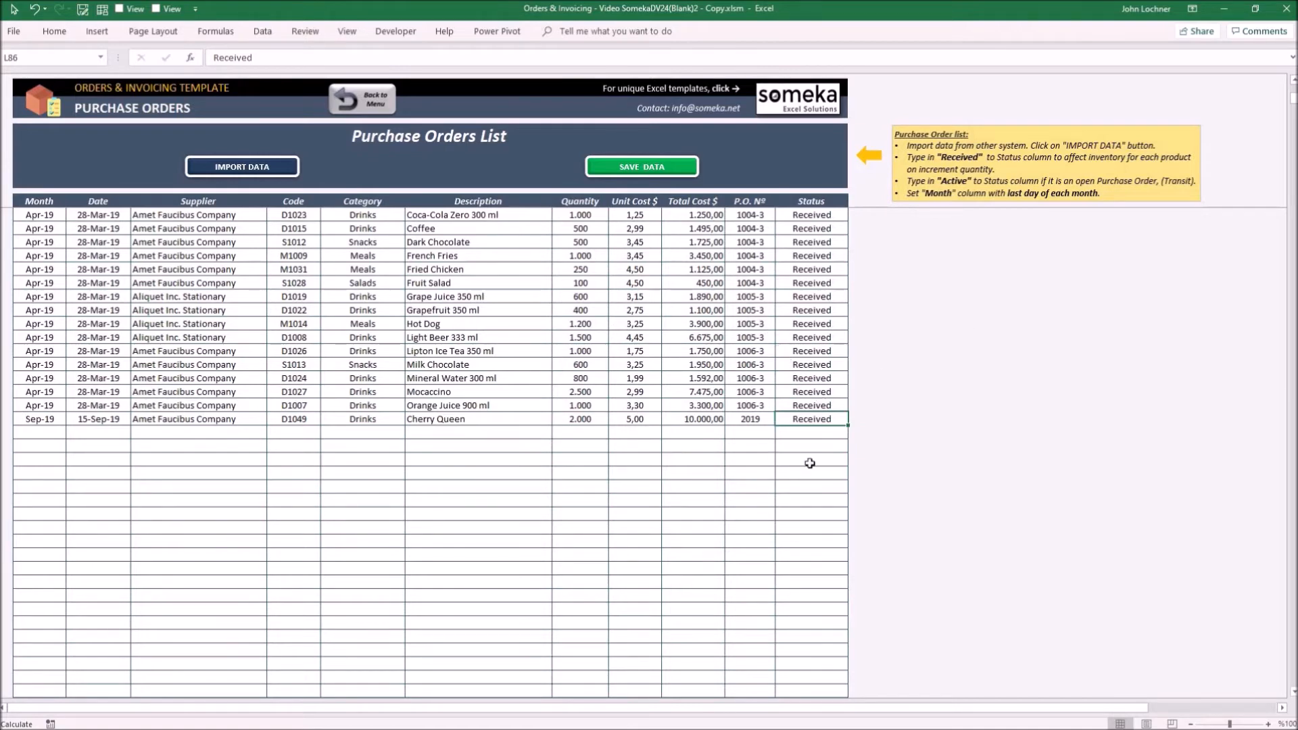
{"action": "scroll", "coordinate": [821, 406], "scroll_direction": "up", "scroll_amount": 10}
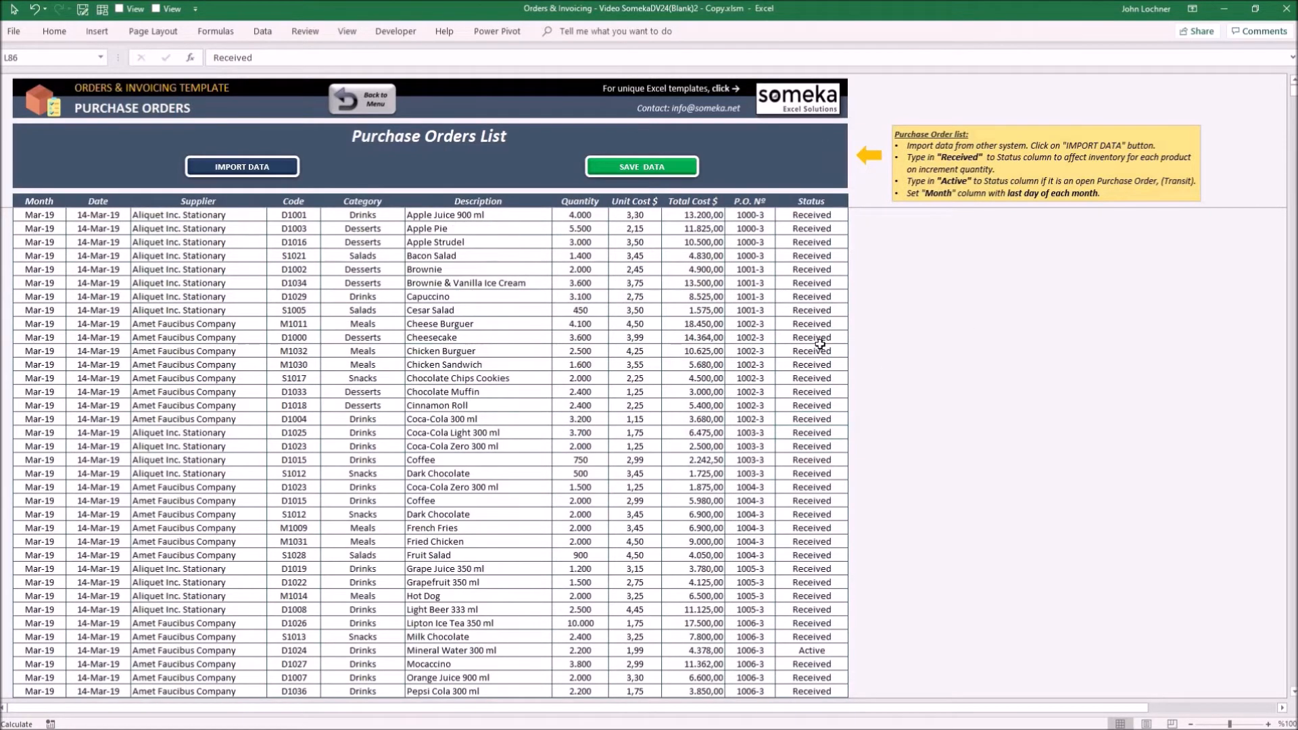
{"action": "scroll", "coordinate": [770, 295], "scroll_direction": "down", "scroll_amount": 4}
{"action": "scroll", "coordinate": [765, 292], "scroll_direction": "down", "scroll_amount": 4}
{"action": "scroll", "coordinate": [765, 291], "scroll_direction": "down", "scroll_amount": 4}
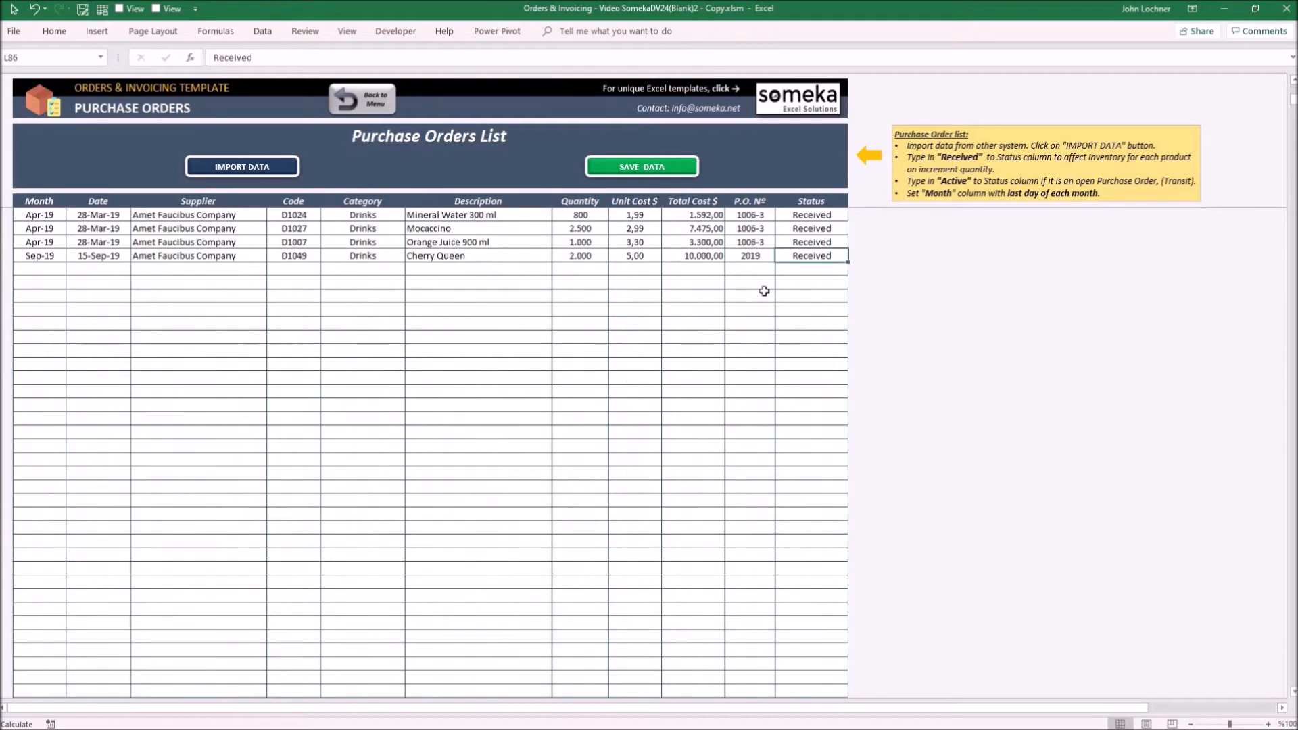
{"action": "scroll", "coordinate": [764, 291], "scroll_direction": "up", "scroll_amount": 3}
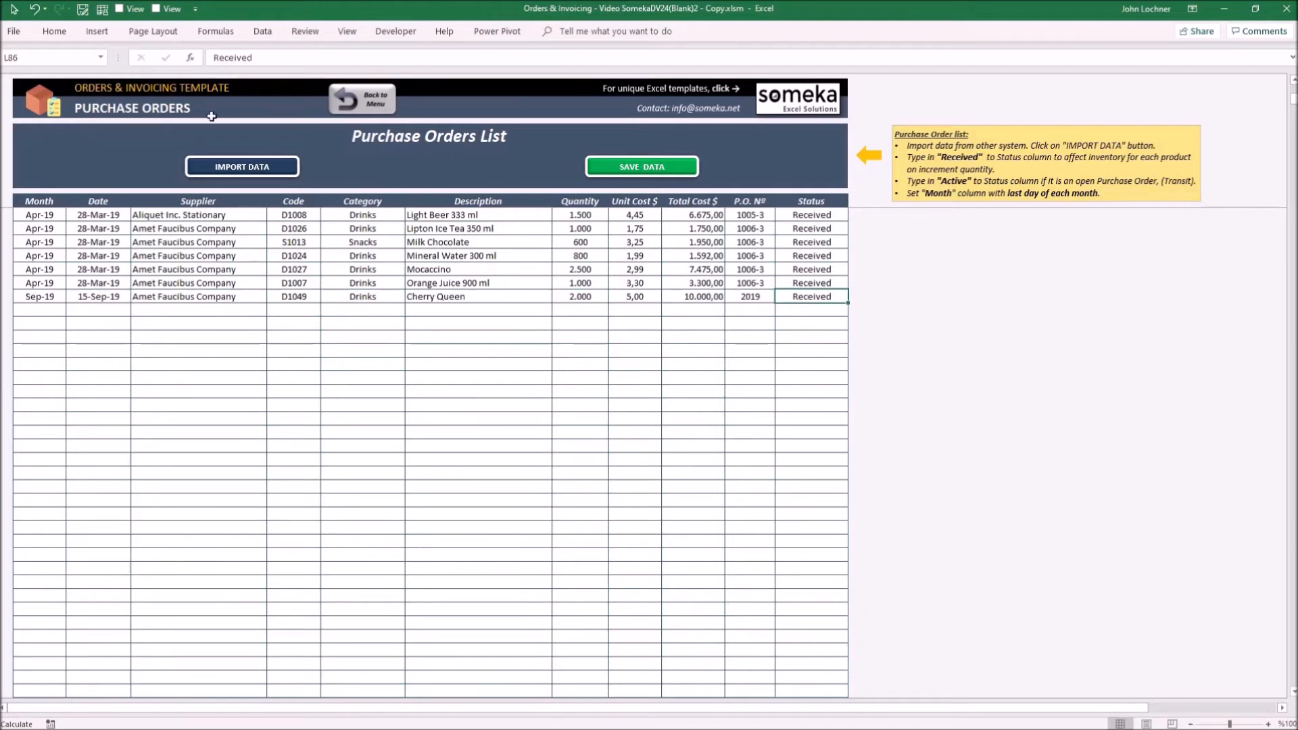
- Save the purchase orders list, return to the menu and go to the Sales Orders sheet
{"action": "left_click", "coordinate": [651, 169]}
{"action": "left_click", "coordinate": [694, 413]}
{"action": "left_click", "coordinate": [374, 98]}
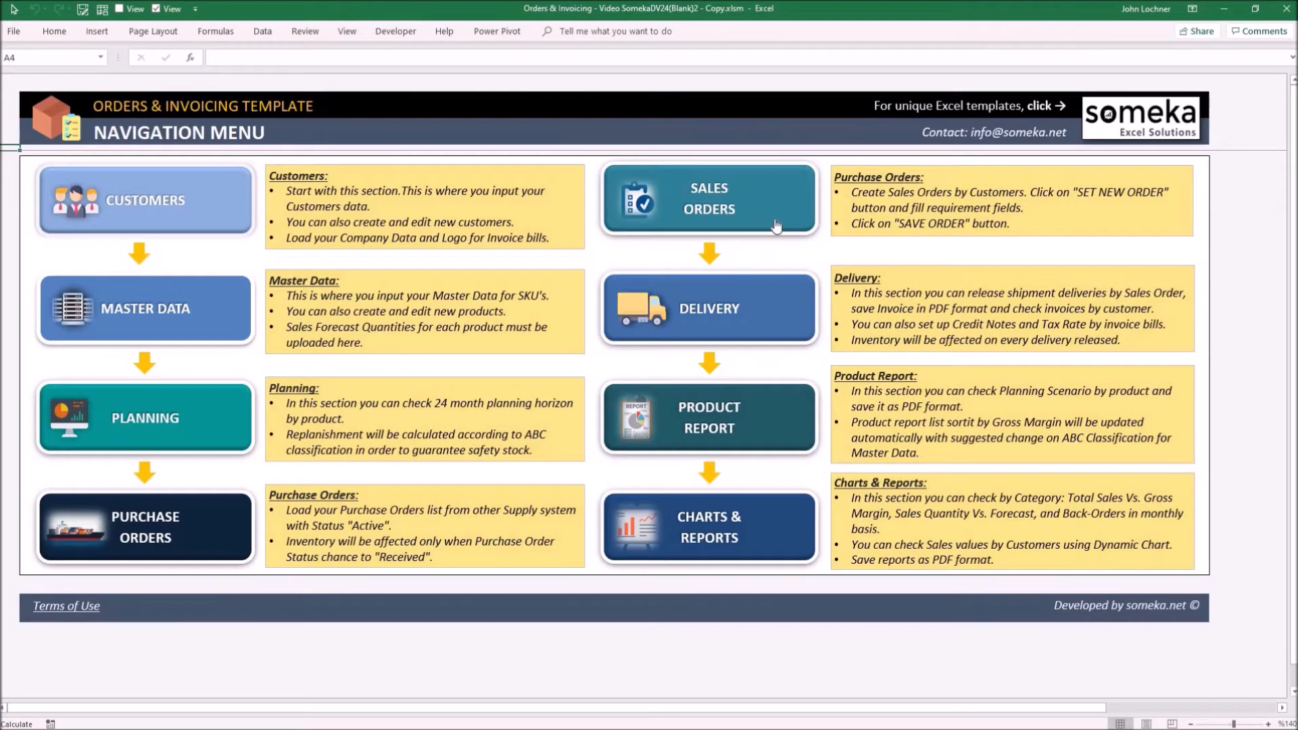
{"action": "left_click", "coordinate": [750, 218]}
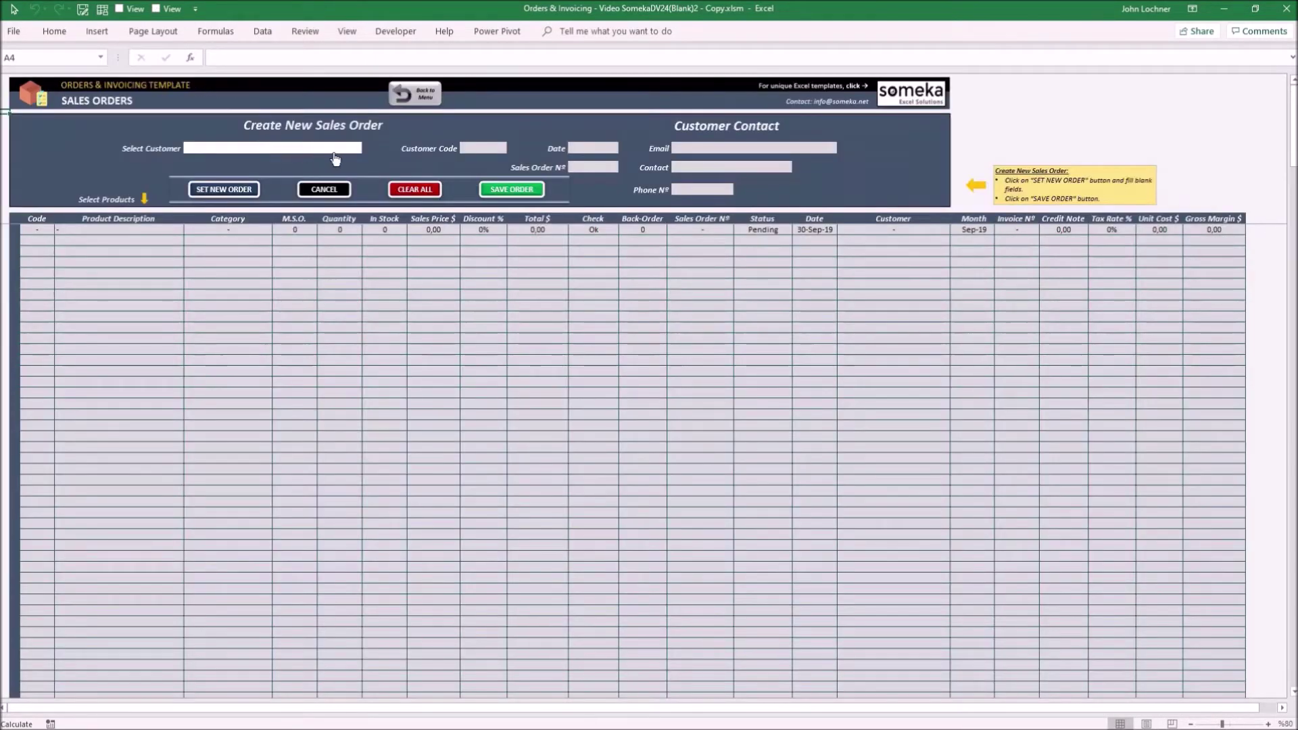
- Choose customer Dapibus Id Corp. and start a new sales order
{"action": "left_click", "coordinate": [334, 150]}
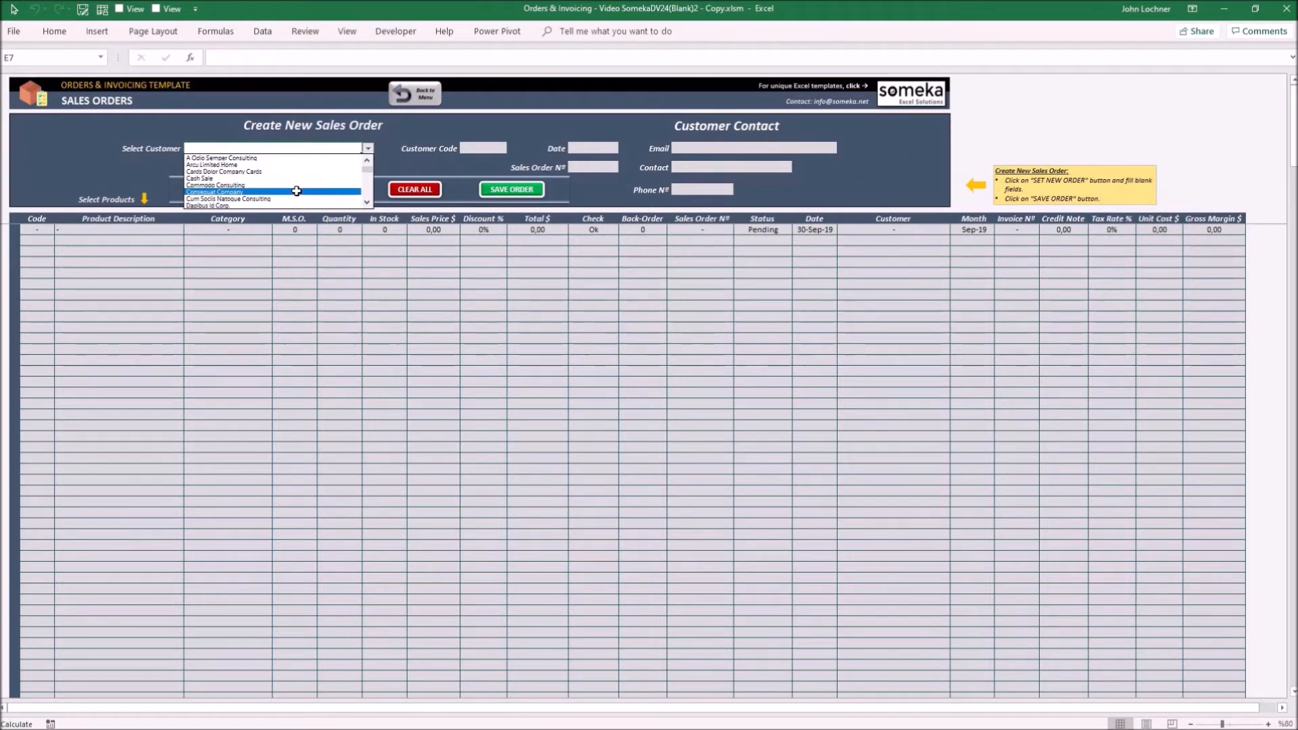
{"action": "left_click", "coordinate": [295, 204]}
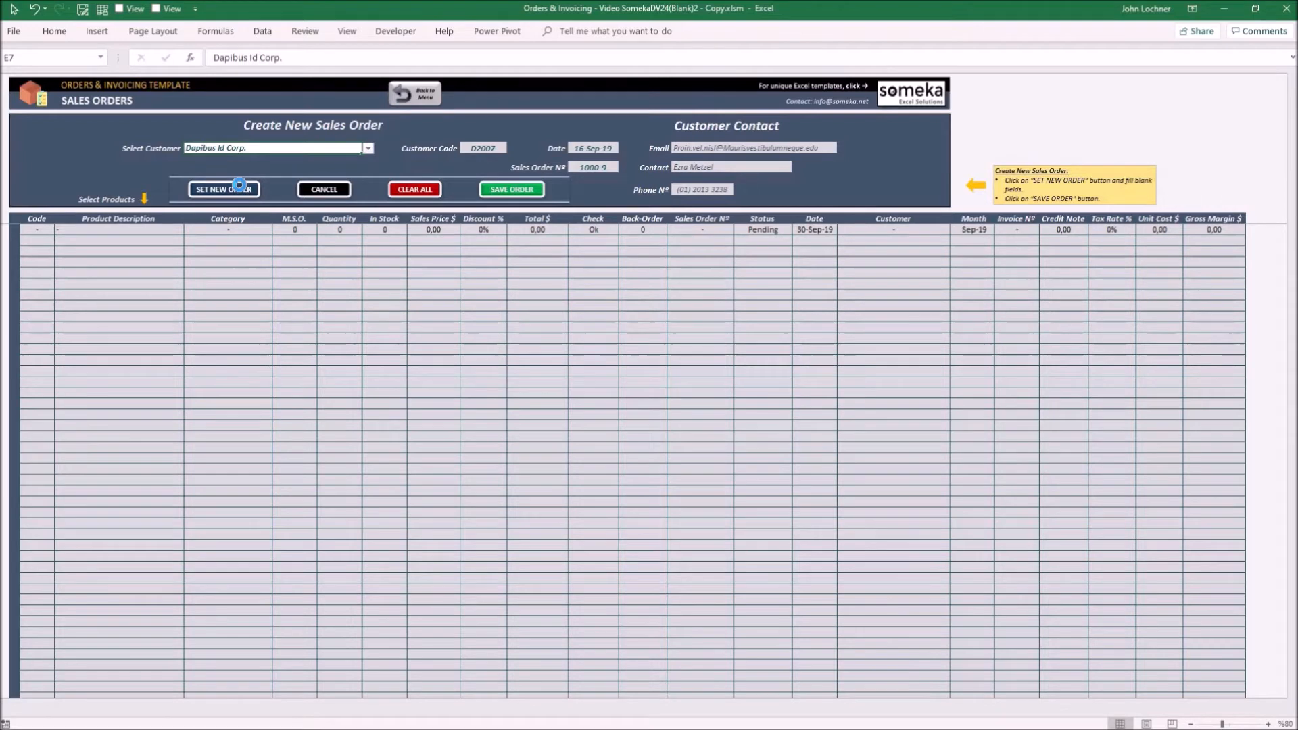
{"action": "left_click", "coordinate": [240, 189]}
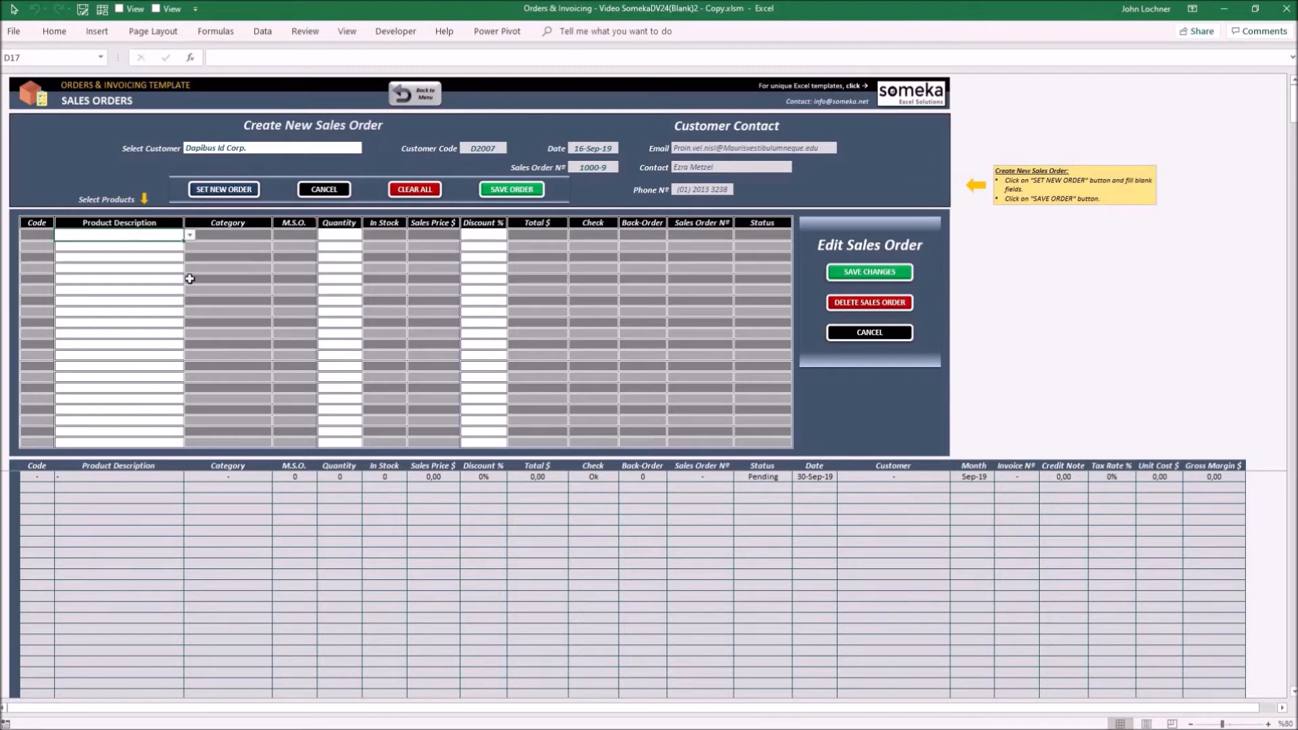
- Add Cherry Queen as the first order line with quantity 300
{"action": "left_click", "coordinate": [189, 235]}
{"action": "scroll", "coordinate": [191, 259], "scroll_direction": "down", "scroll_amount": 2}
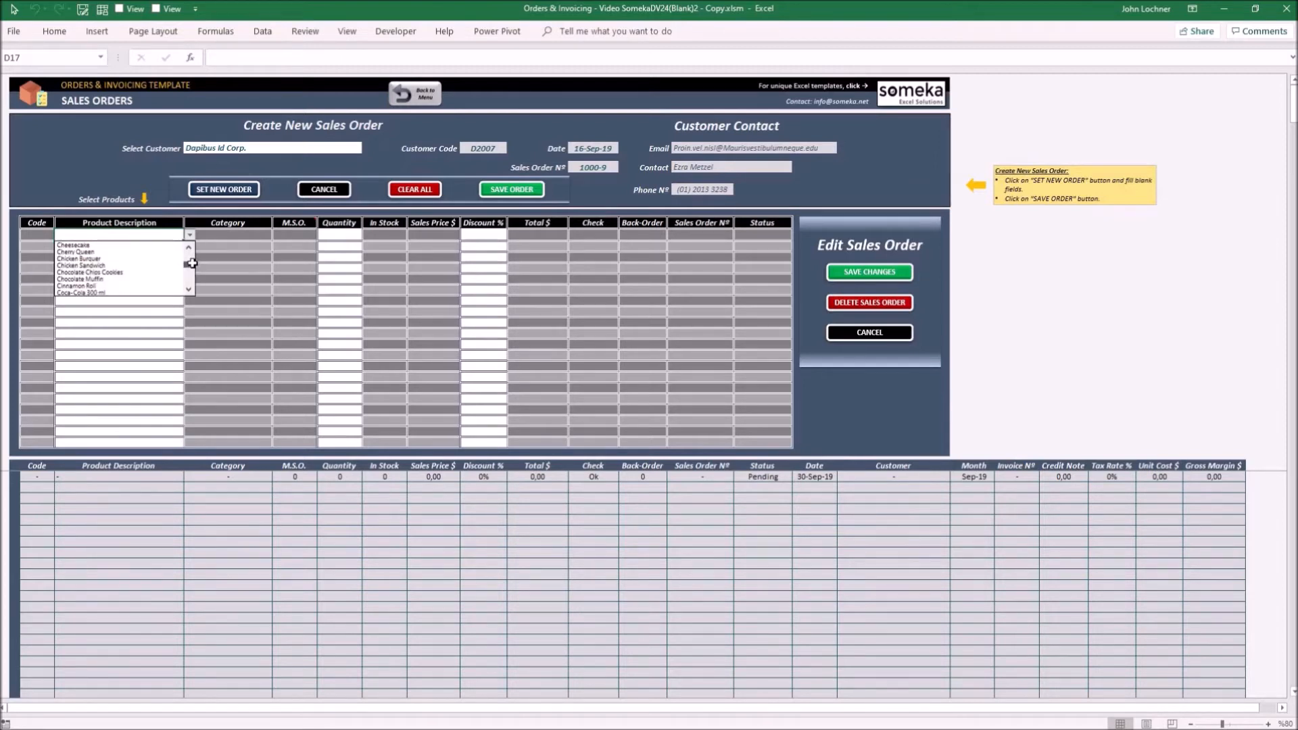
{"action": "scroll", "coordinate": [152, 264], "scroll_direction": "down", "scroll_amount": 2}
{"action": "left_click", "coordinate": [120, 265]}
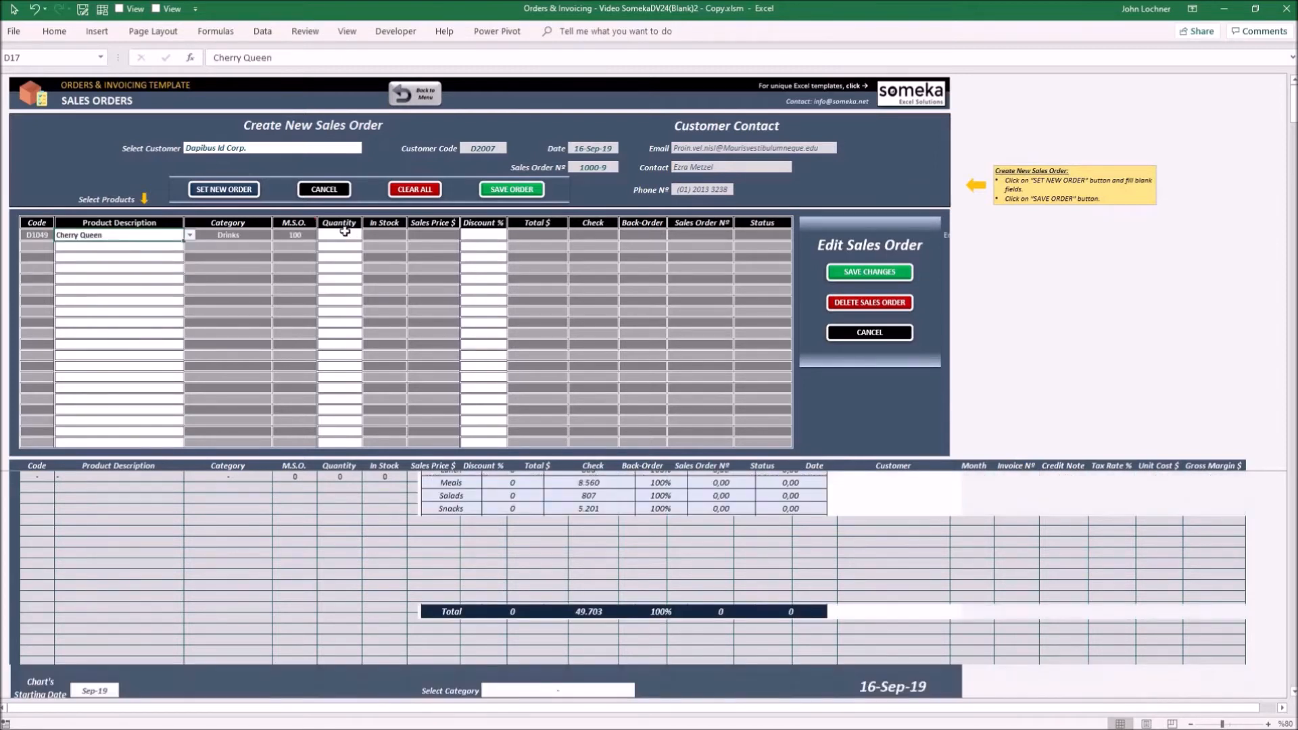
{"action": "left_click", "coordinate": [345, 236]}
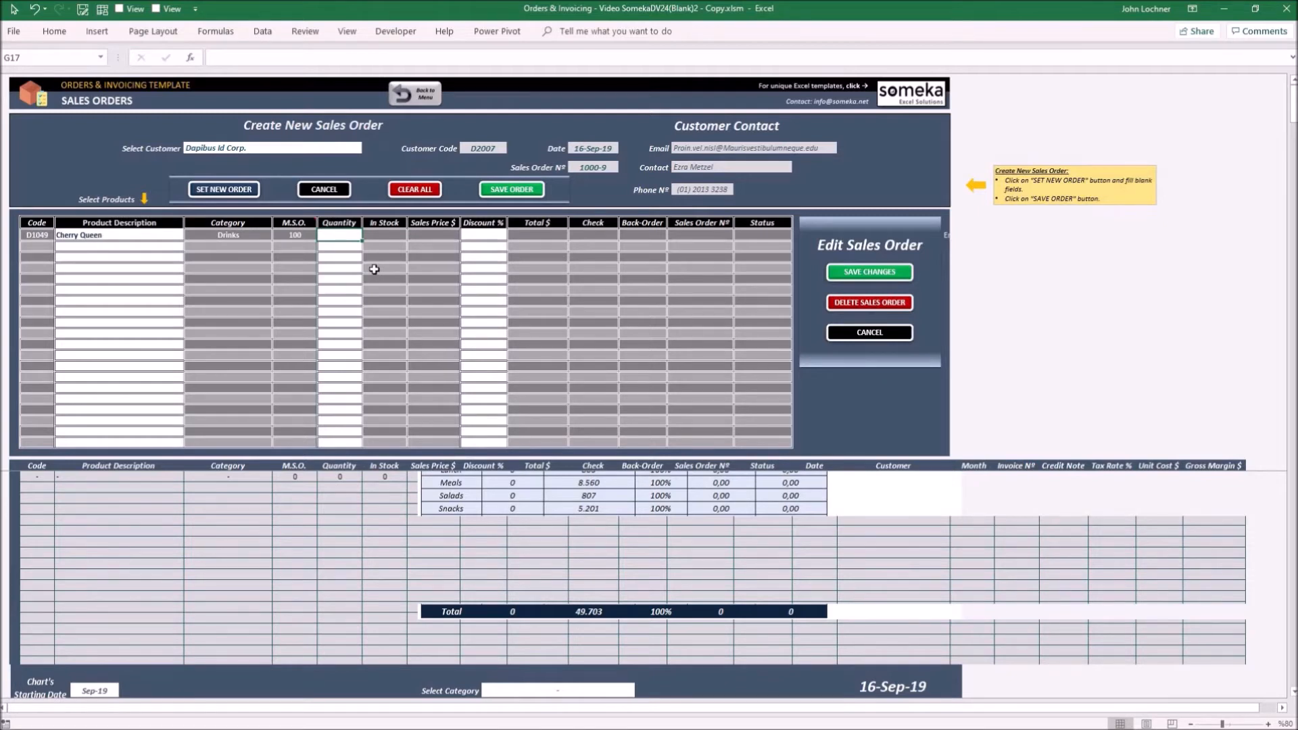
{"action": "type", "text": "300"}
{"action": "key", "text": "Return"}
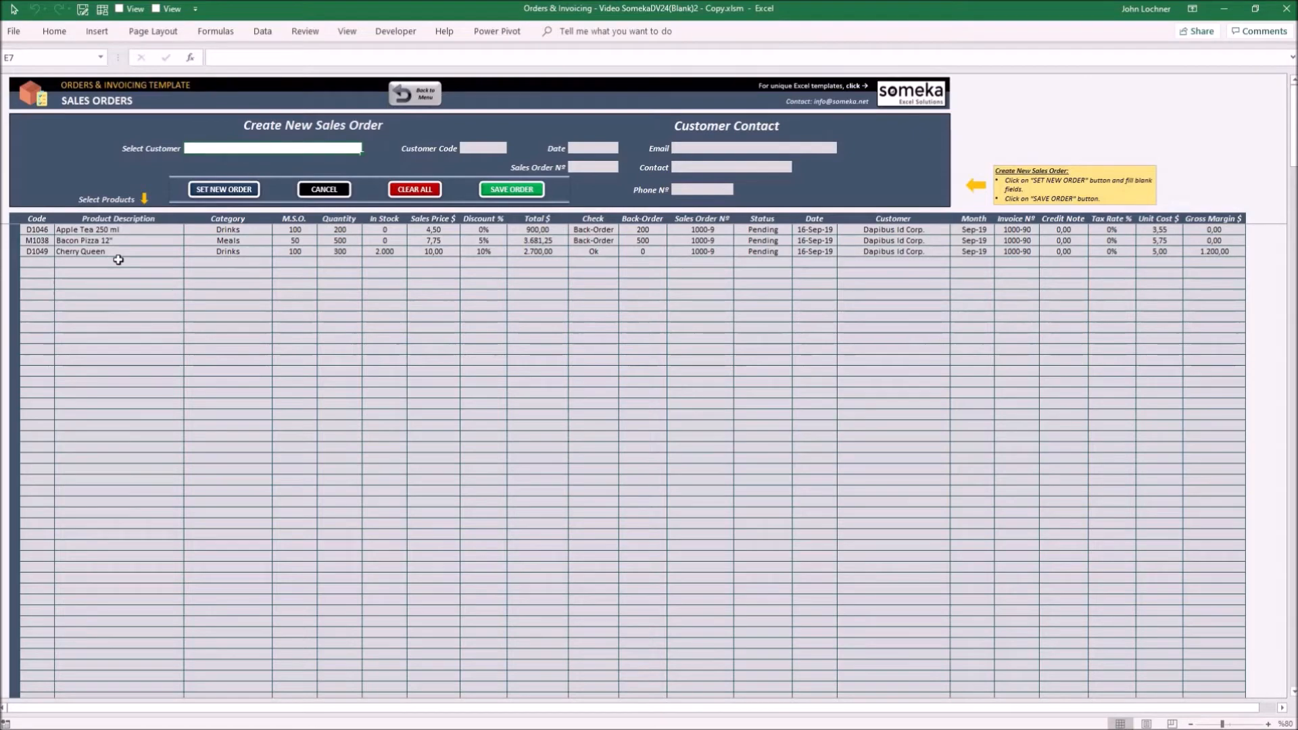
- Go to the Delivery & Invoices sheet and select sales order 1000-9
{"action": "left_click", "coordinate": [433, 99]}
{"action": "left_click", "coordinate": [672, 319]}
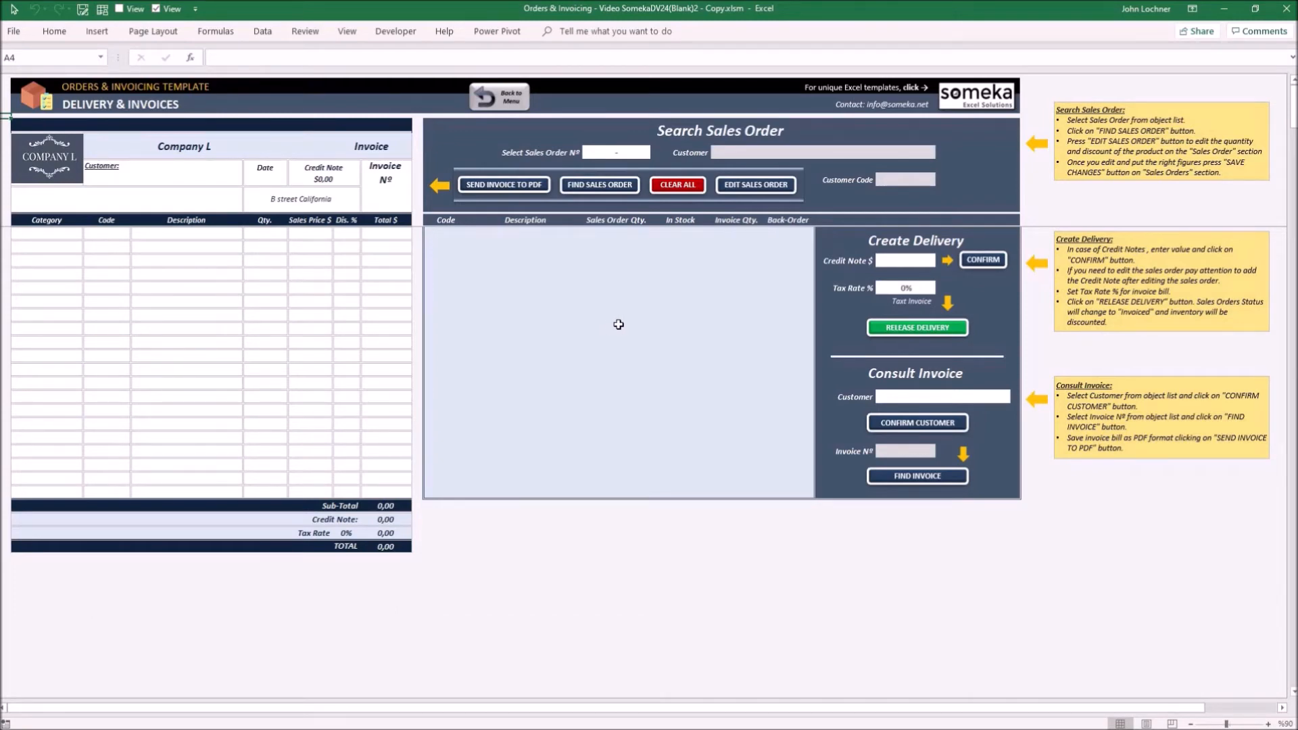
{"action": "left_click", "coordinate": [629, 152]}
{"action": "left_click", "coordinate": [515, 102]}
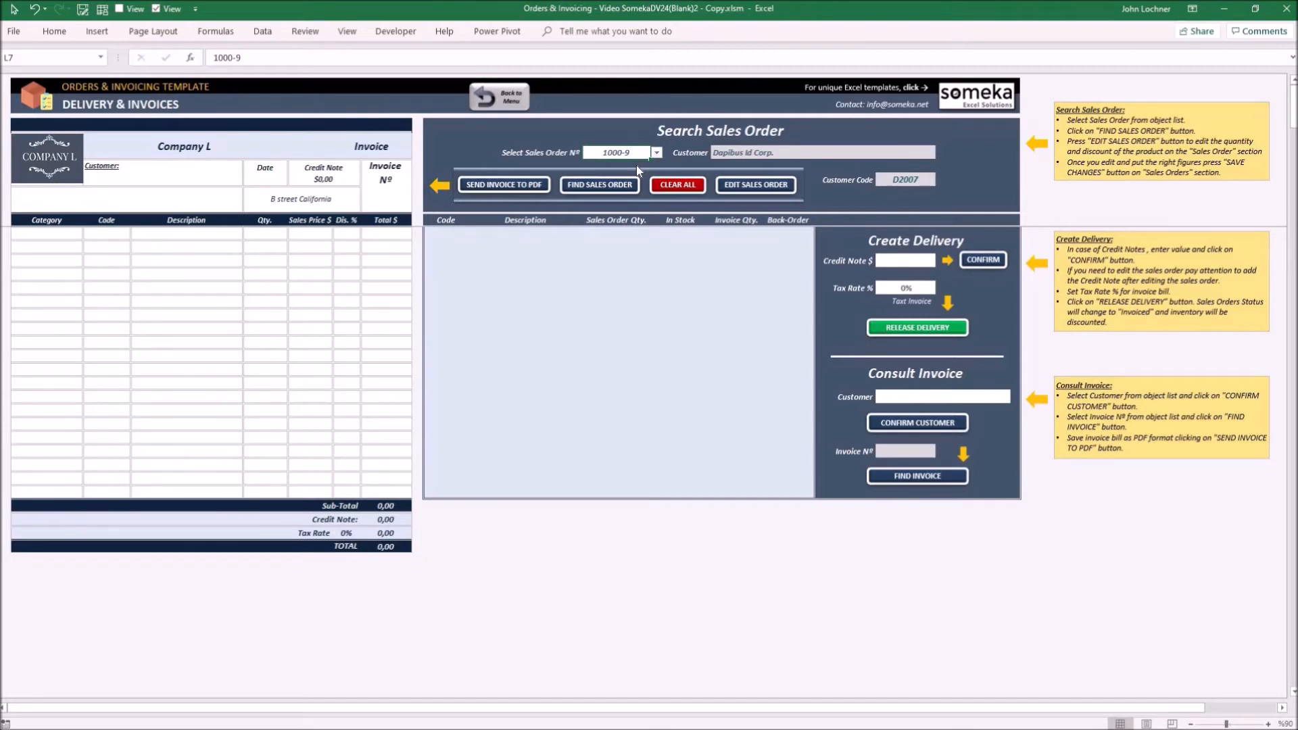
- Find sales order 1000-9 and bring it up for editing
{"action": "left_click", "coordinate": [614, 185]}
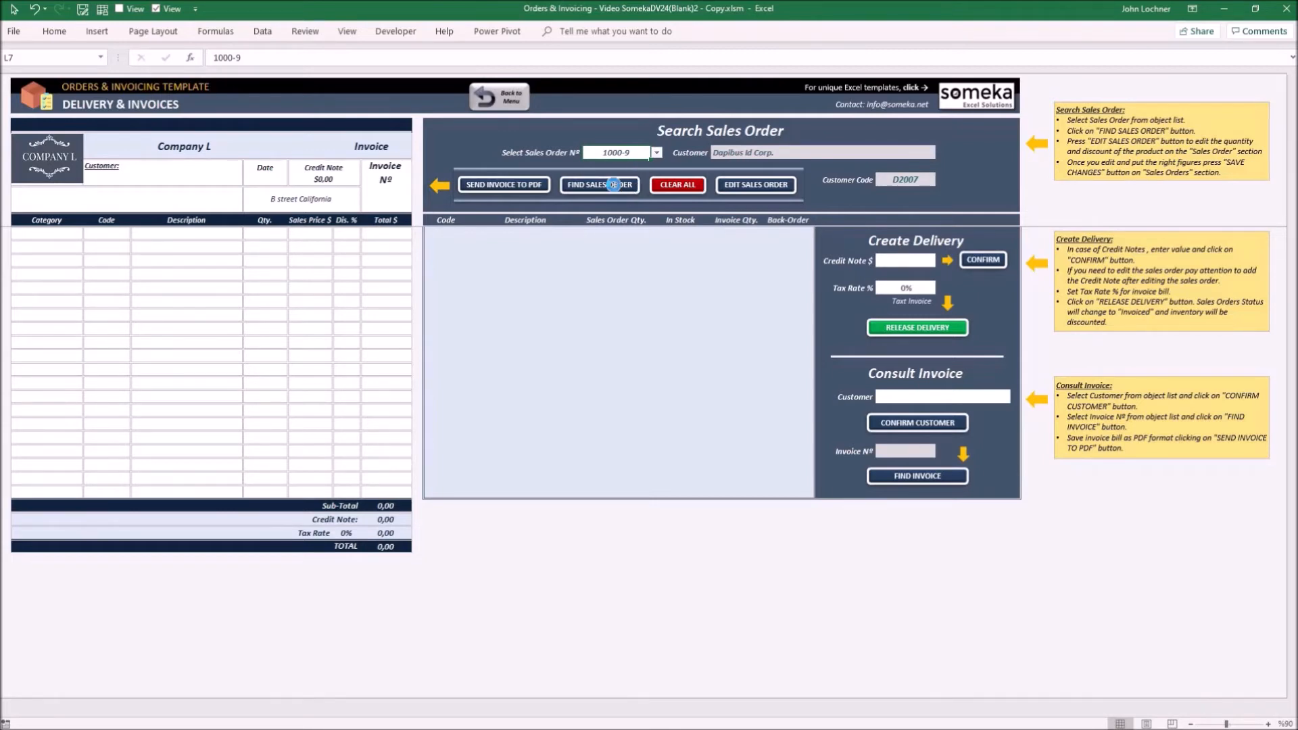
{"action": "left_click", "coordinate": [613, 185]}
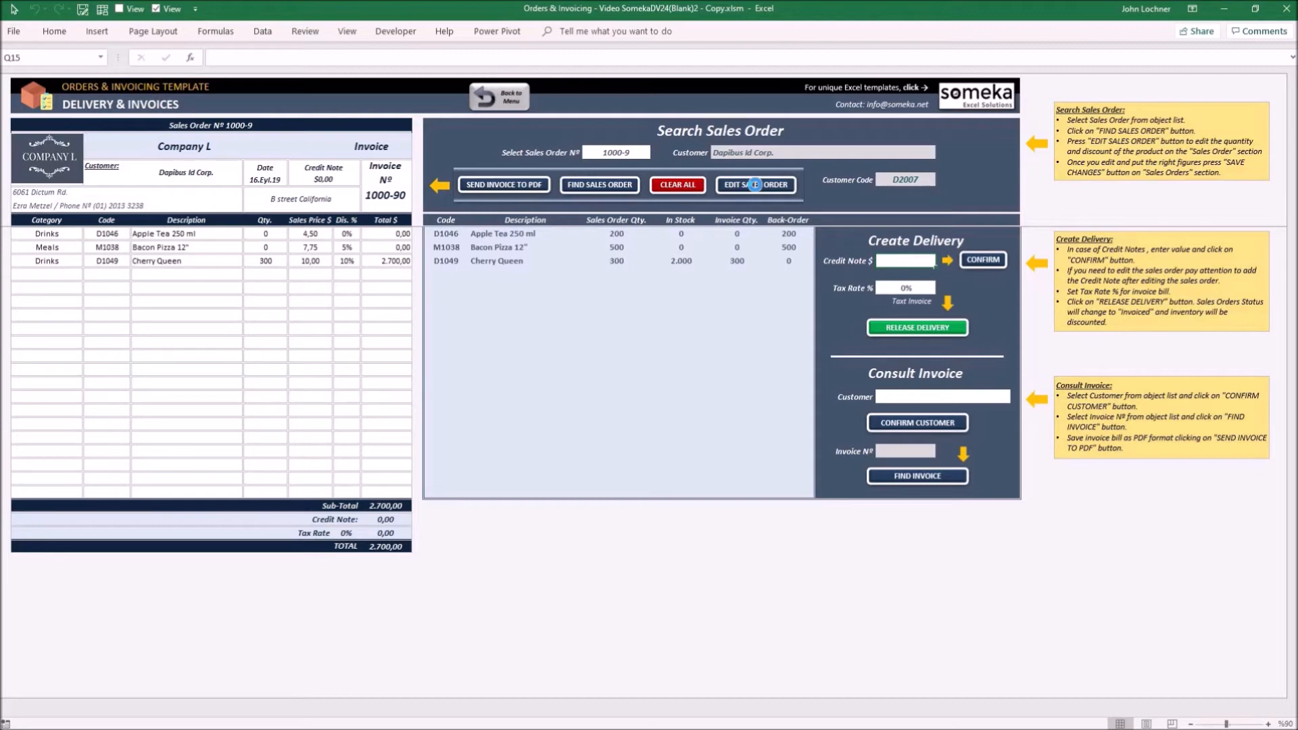
{"action": "left_click", "coordinate": [755, 185]}
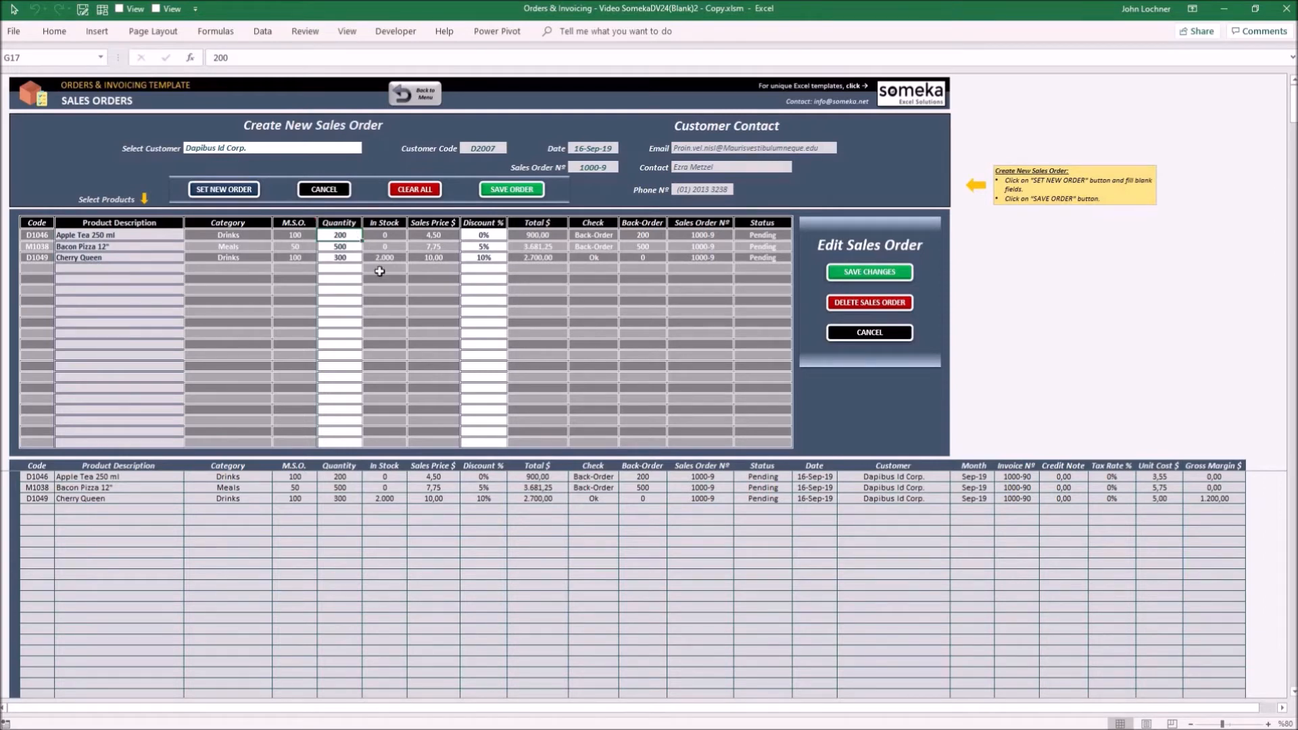
{"action": "type", "text": "300"}
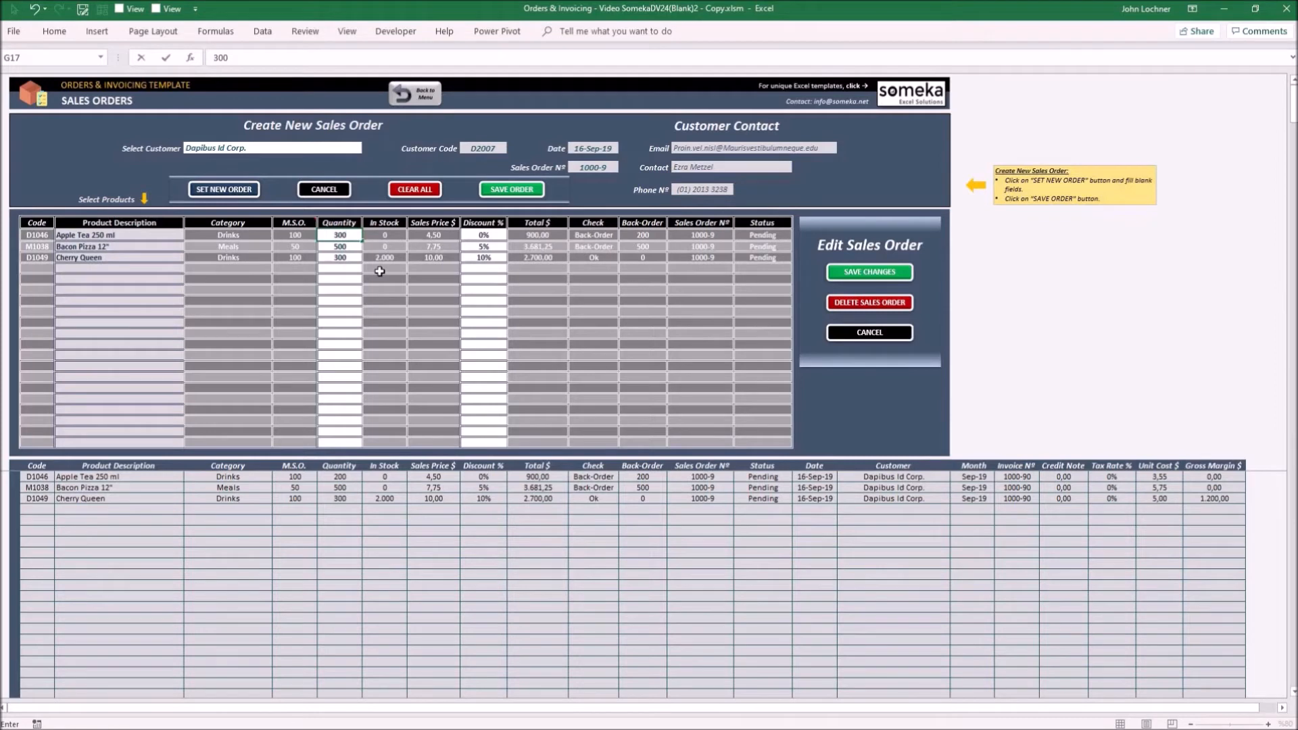
- Set the Apple Tea quantity to 300 and clear the Bacon Pizza and Cherry Queen discounts
{"action": "key", "text": "Return"}
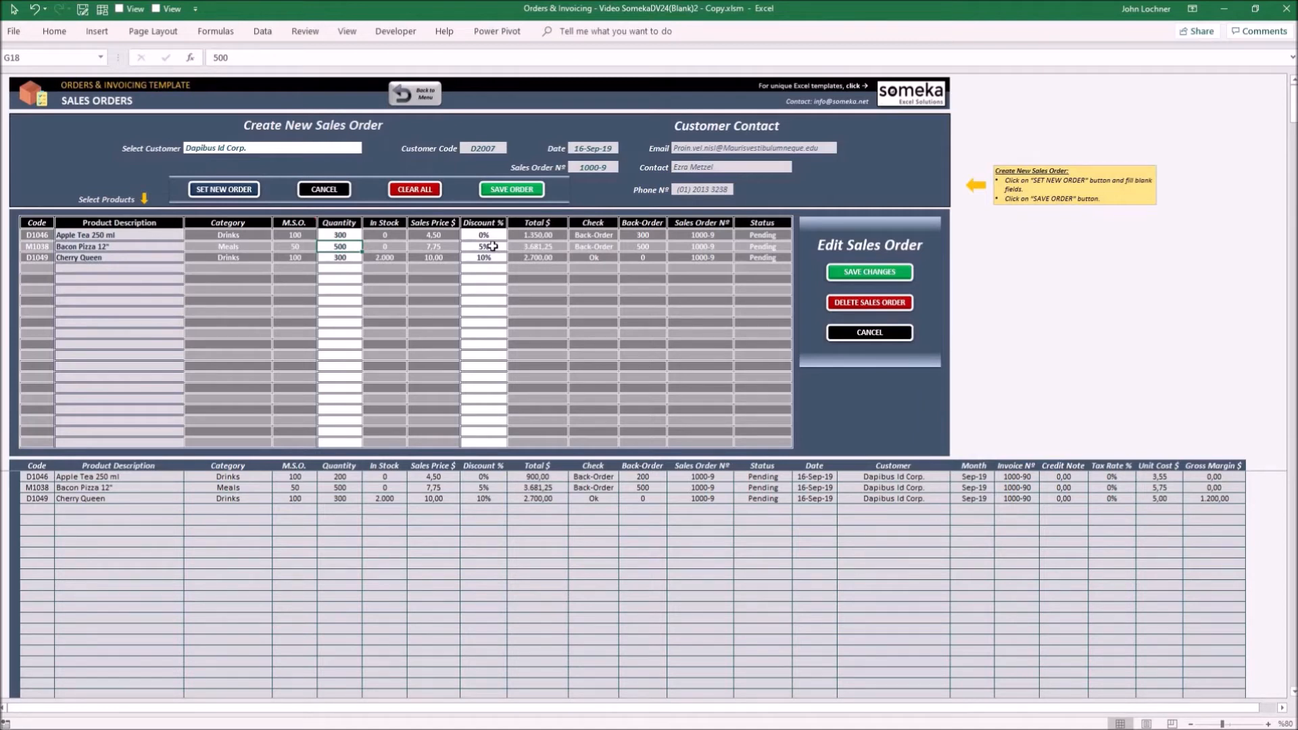
{"action": "left_click_drag", "start_coordinate": [490, 246], "coordinate": [495, 257]}
{"action": "key", "text": "Delete"}
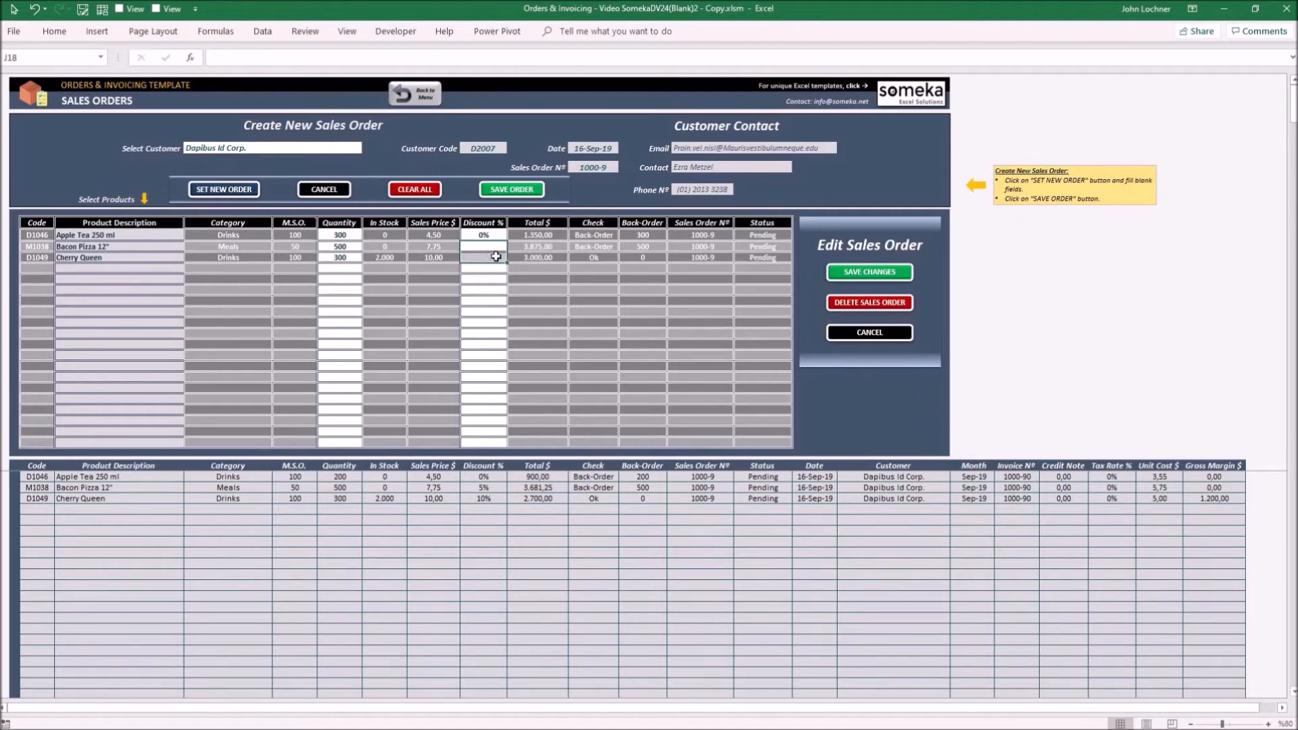
{"action": "left_click", "coordinate": [495, 257]}
- Save the changes to sales order 1000-9 and acknowledge the confirmation
{"action": "left_click", "coordinate": [869, 272]}
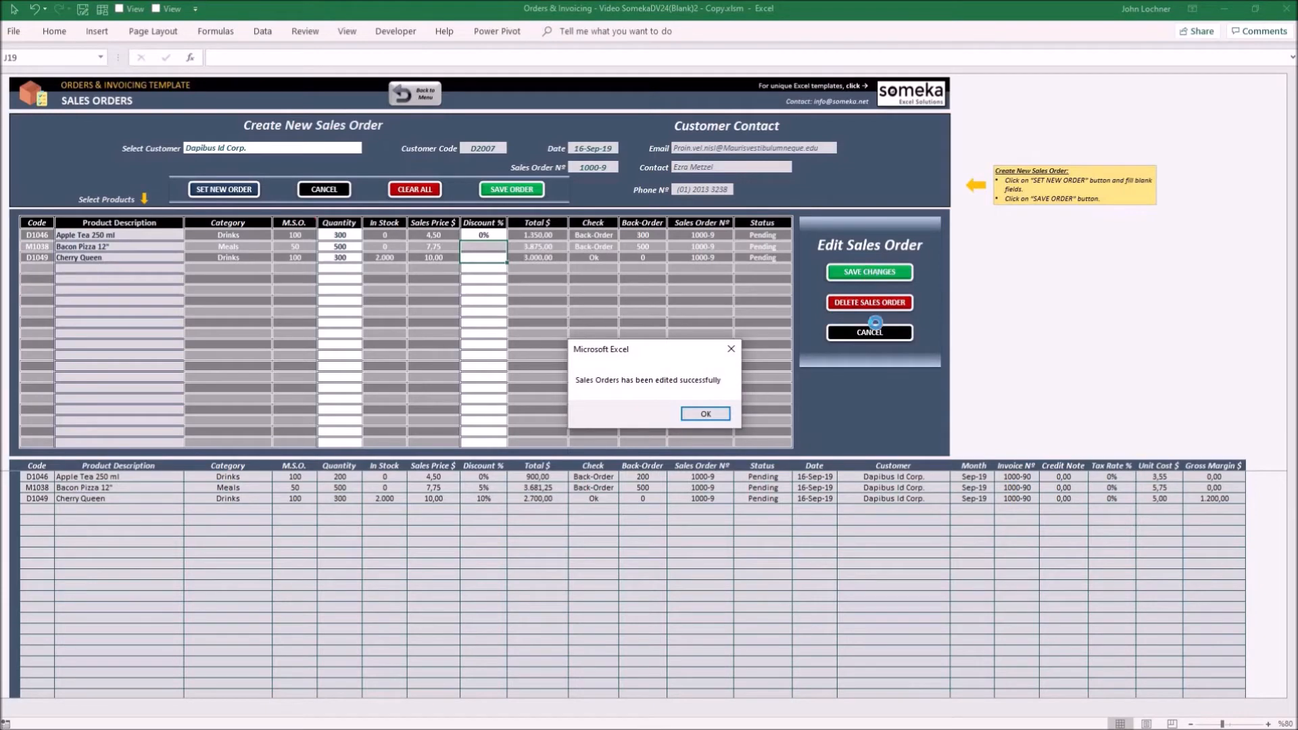
{"action": "left_click", "coordinate": [703, 413]}
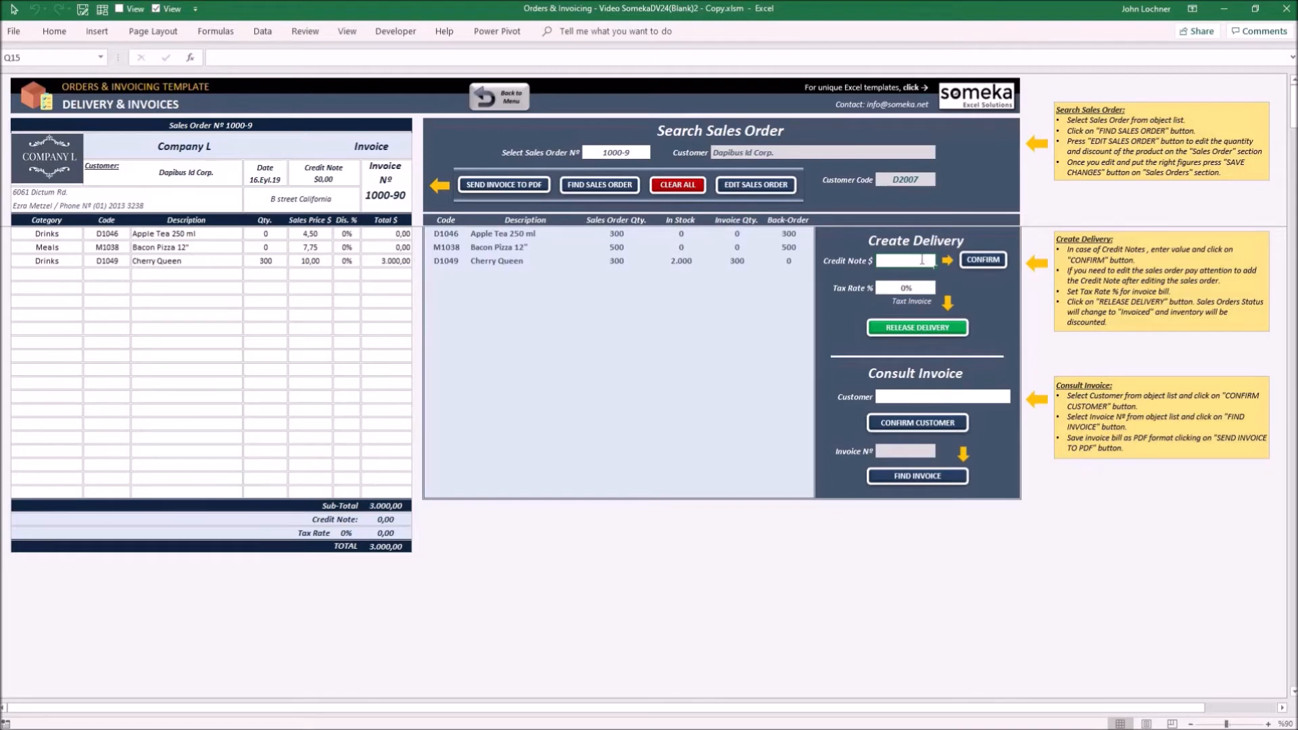
{"action": "type", "text": "200"}
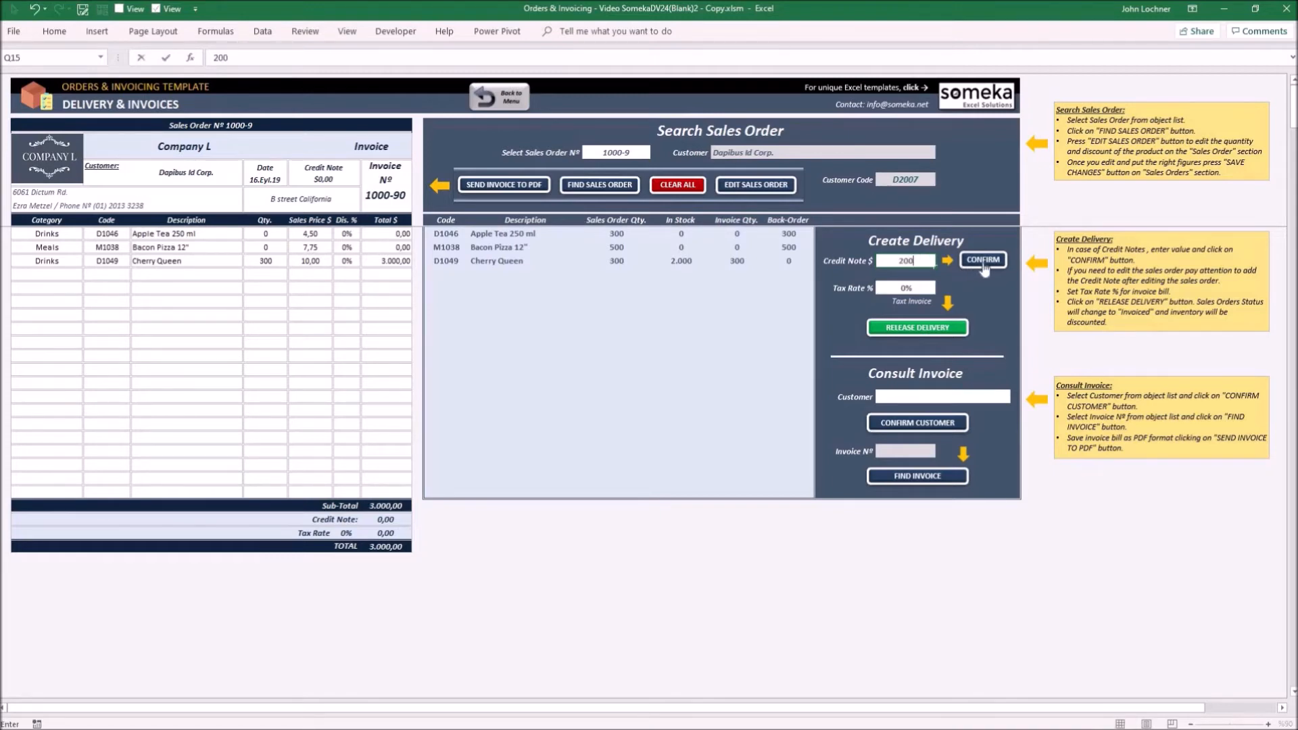
- Confirm the 200 credit note on invoice 1000-90
{"action": "left_click", "coordinate": [983, 262]}
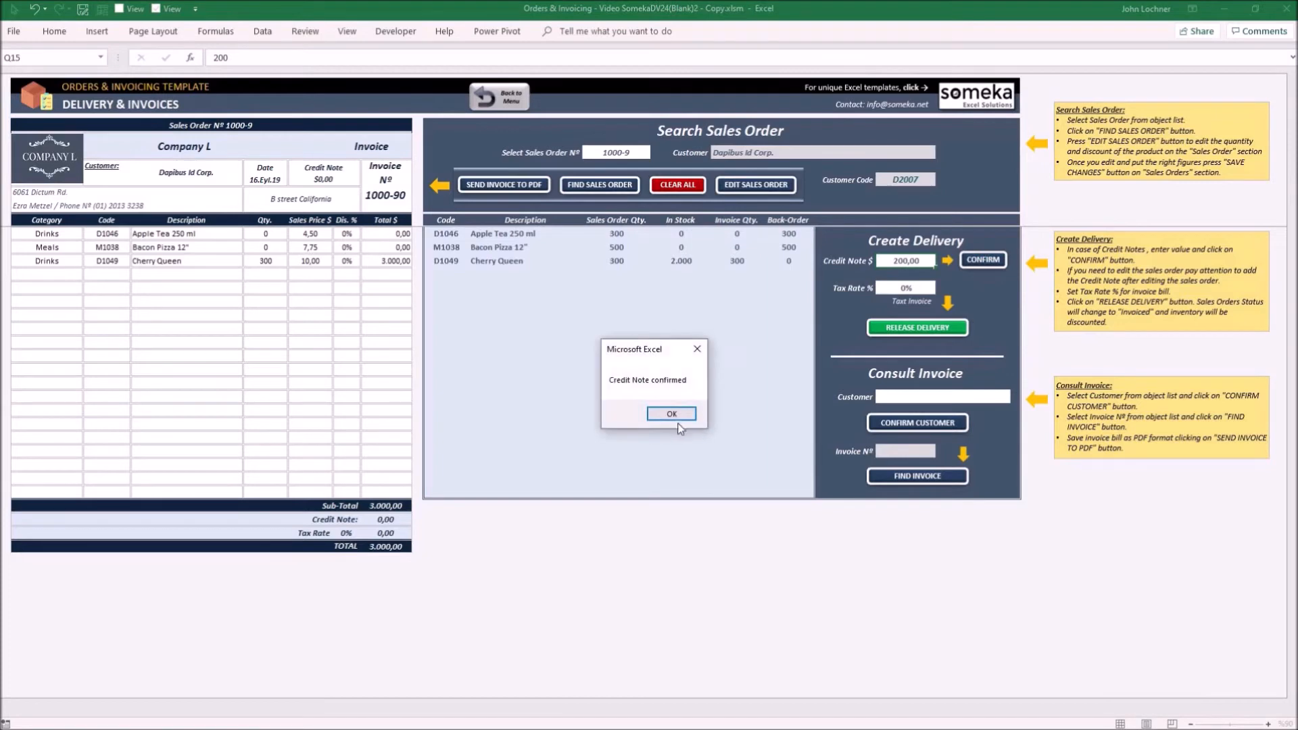
{"action": "left_click", "coordinate": [671, 412]}
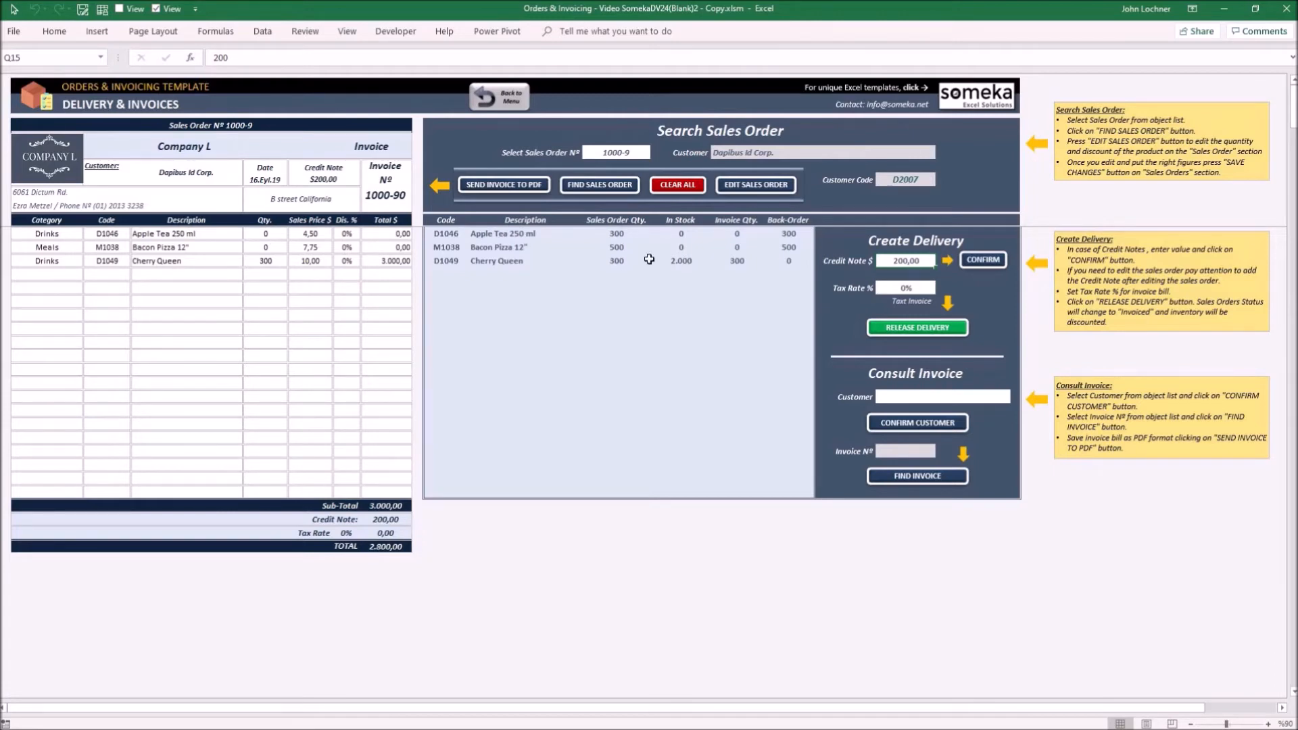
- Release the delivery for order 1000-9, accepting the inventory update and completion message
{"action": "left_click", "coordinate": [896, 331]}
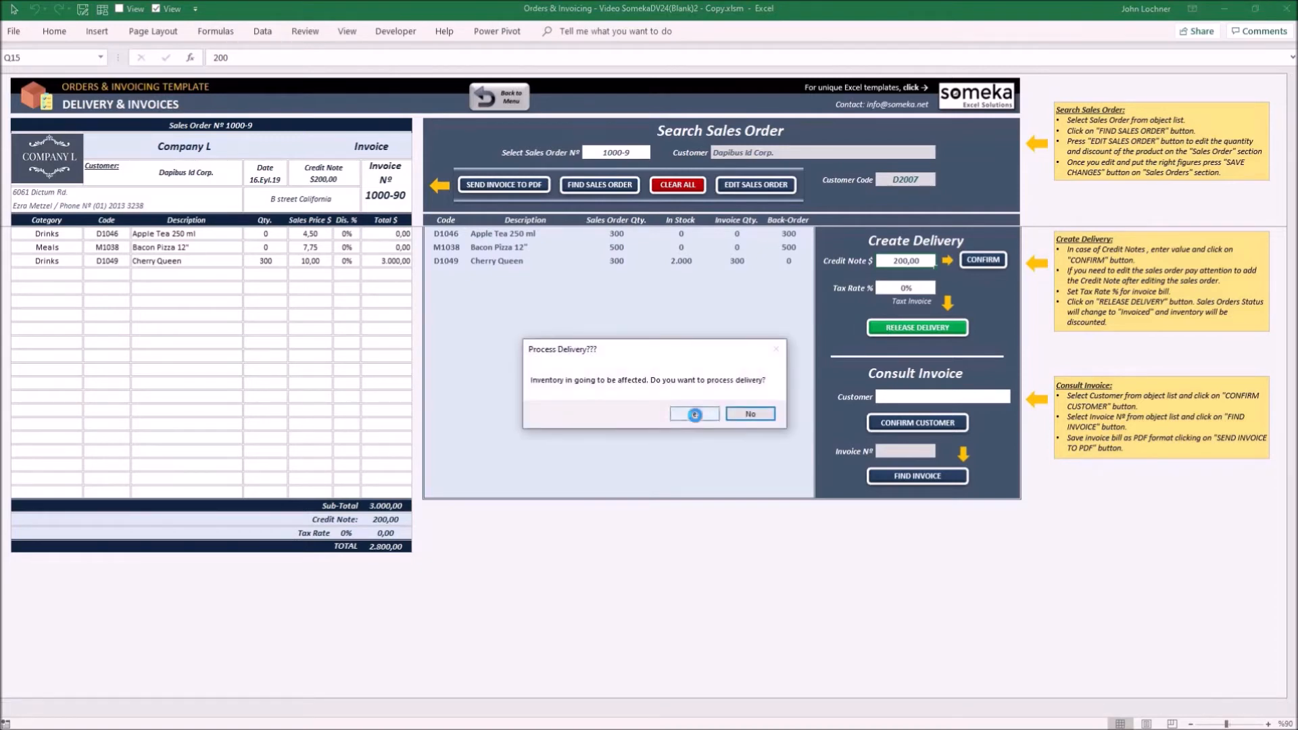
{"action": "left_click", "coordinate": [696, 415]}
{"action": "left_click", "coordinate": [672, 414]}
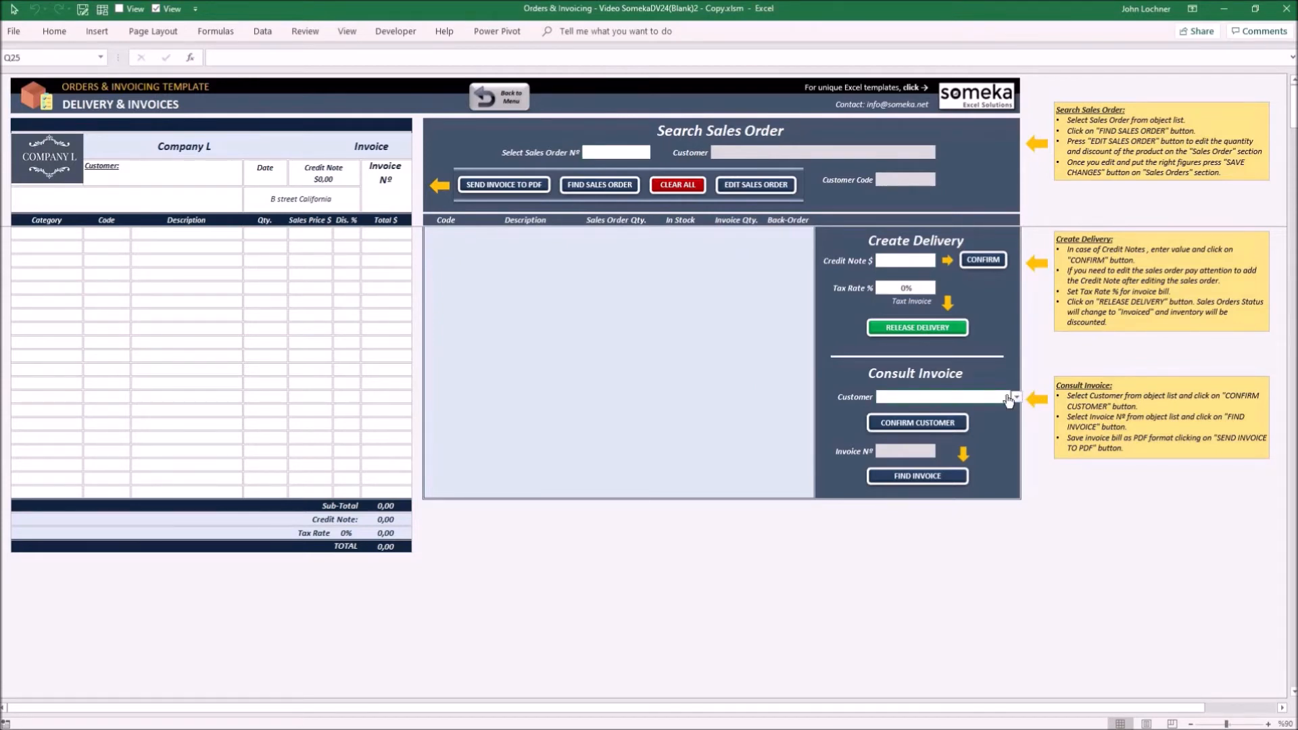
- Choose Dapibus Id Corp. in Consult Invoice and confirm the customer
{"action": "left_click", "coordinate": [1014, 396]}
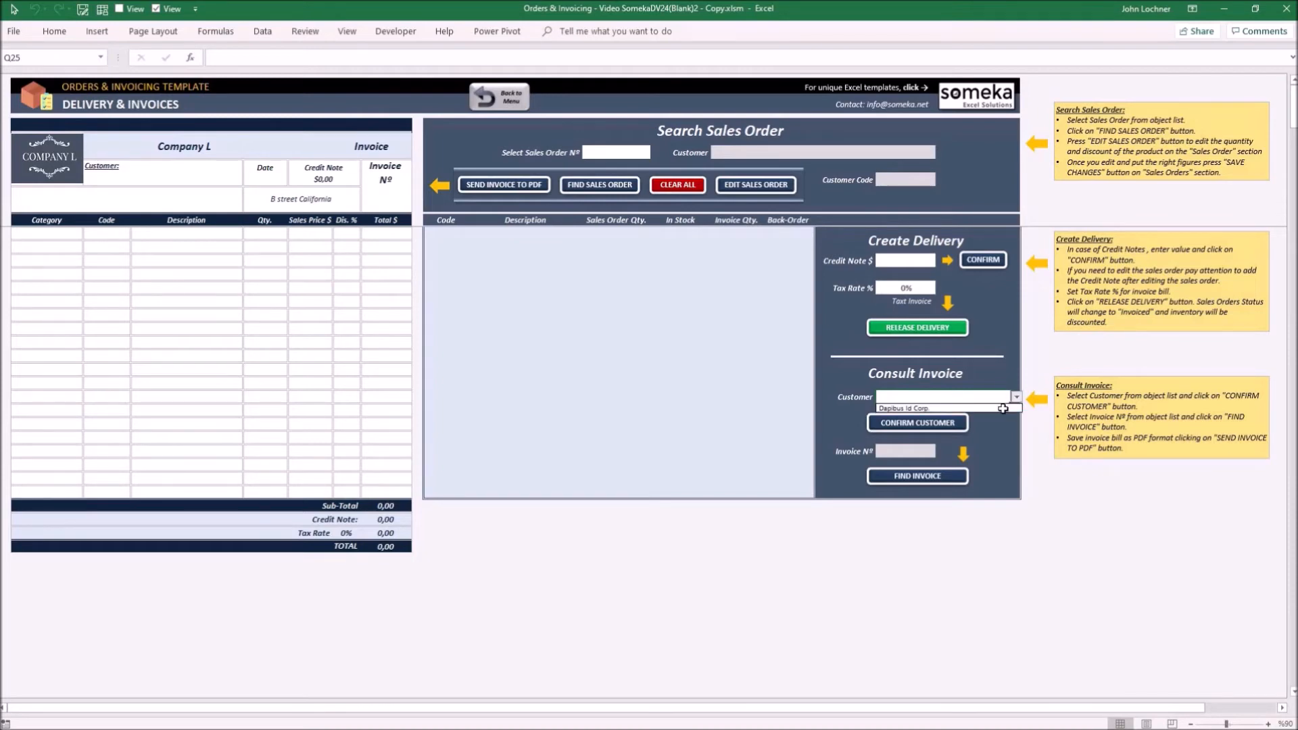
{"action": "left_click", "coordinate": [1002, 408]}
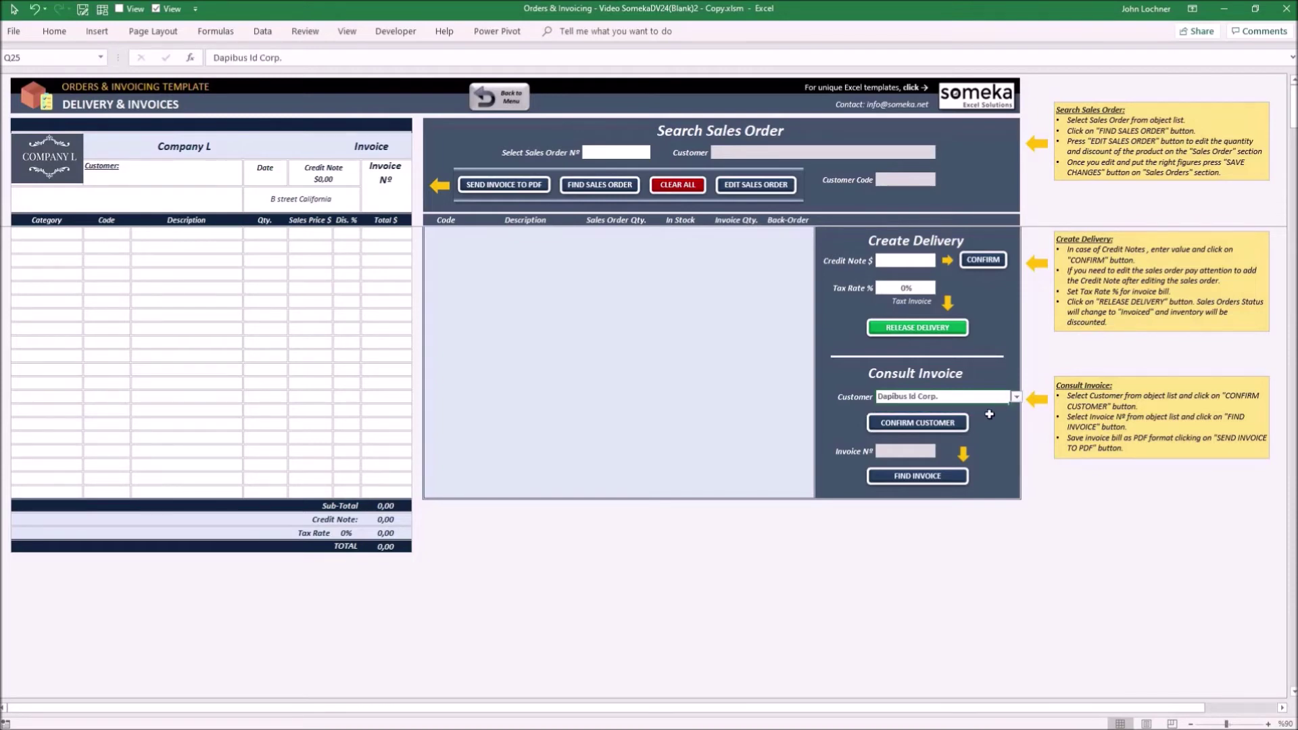
{"action": "left_click", "coordinate": [942, 426]}
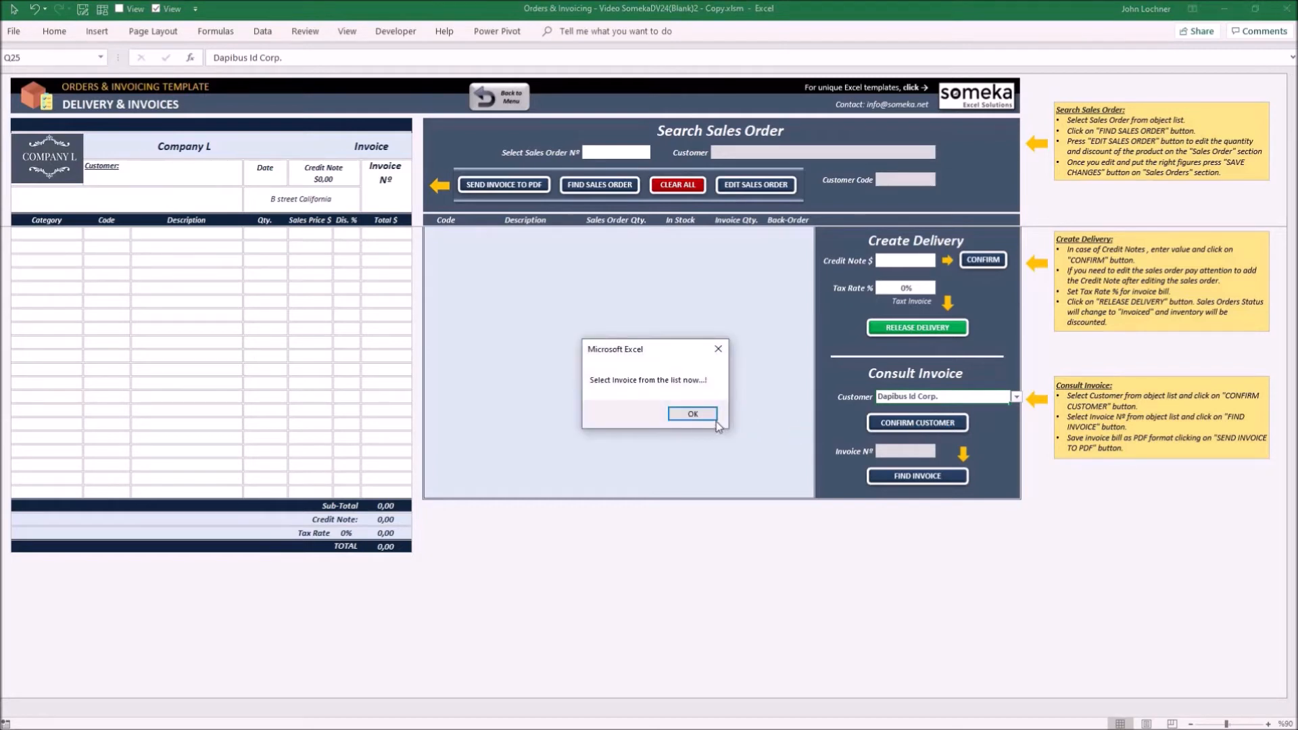
{"action": "left_click", "coordinate": [693, 414]}
- Select invoice 1000-90 and retrieve its details
{"action": "left_click", "coordinate": [900, 452]}
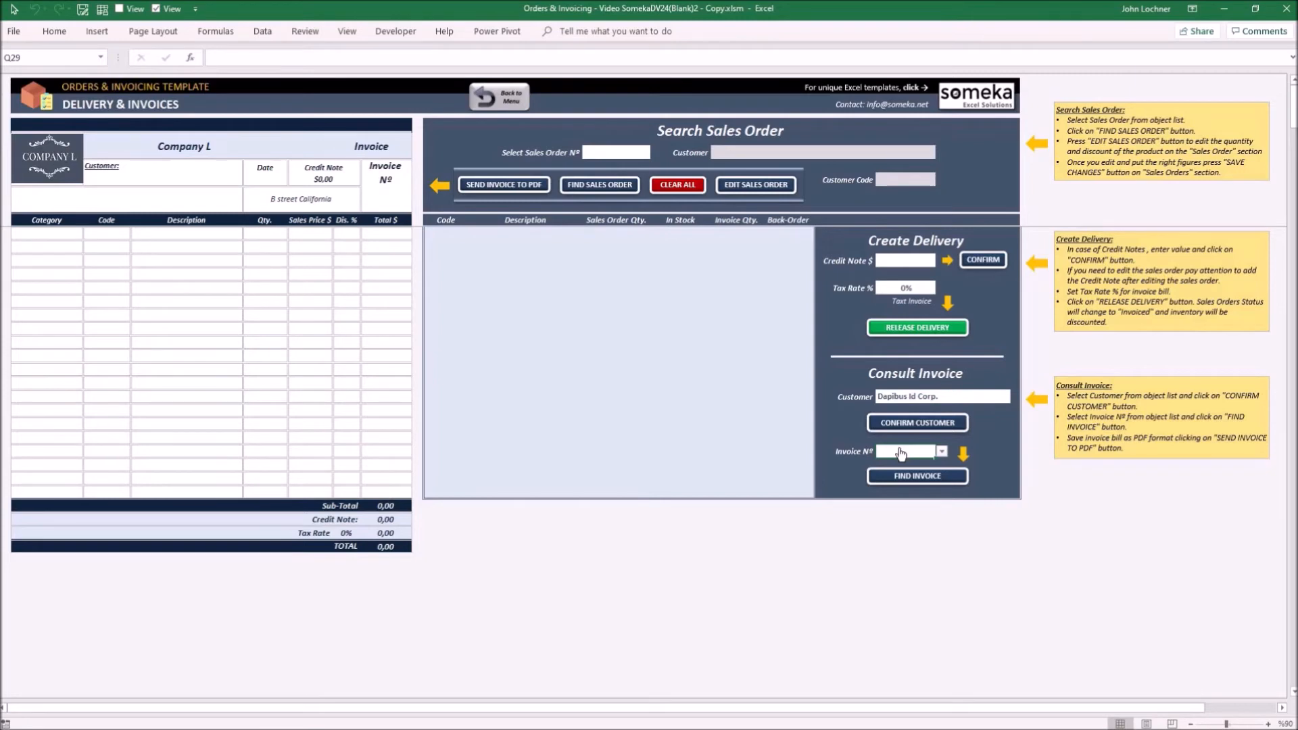
{"action": "left_click", "coordinate": [940, 451]}
{"action": "left_click", "coordinate": [914, 463]}
{"action": "left_click", "coordinate": [917, 478]}
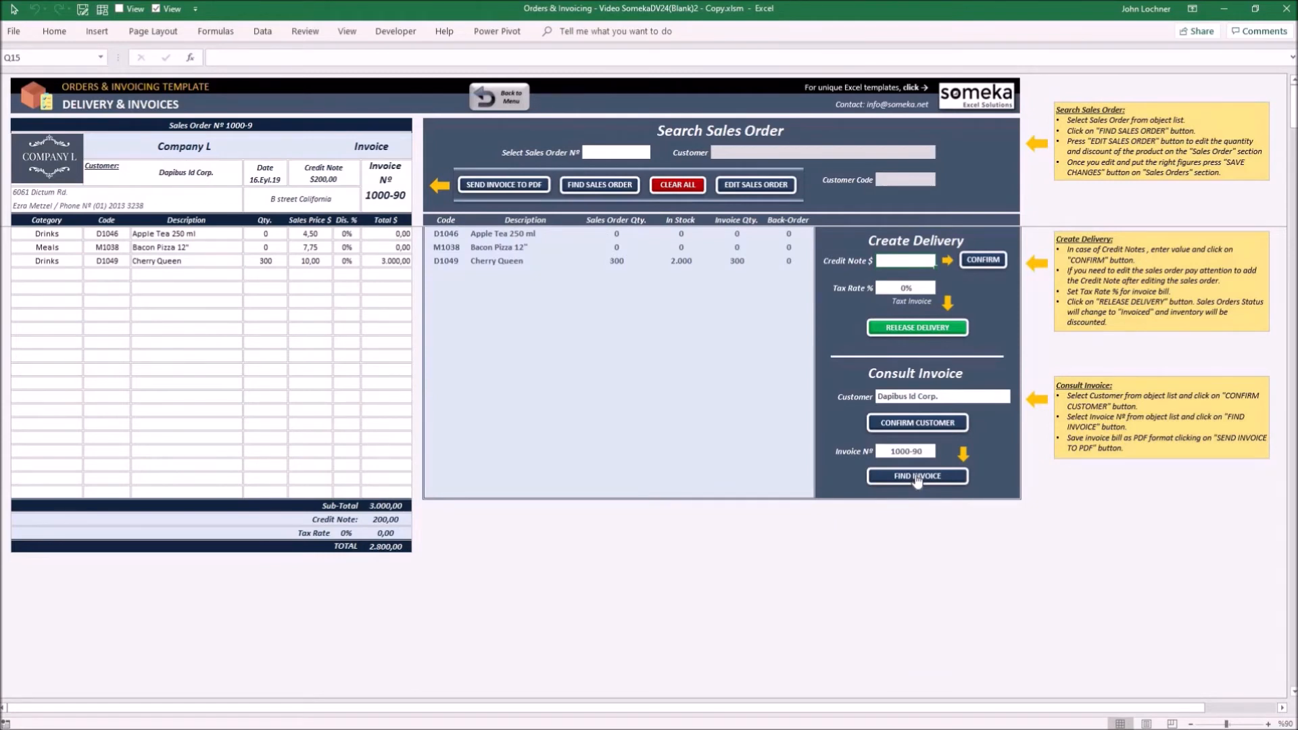
- Start exporting the invoice as a PDF to the Desktop, then cancel and dismiss the 'Not successful' message
{"action": "left_click", "coordinate": [504, 185]}
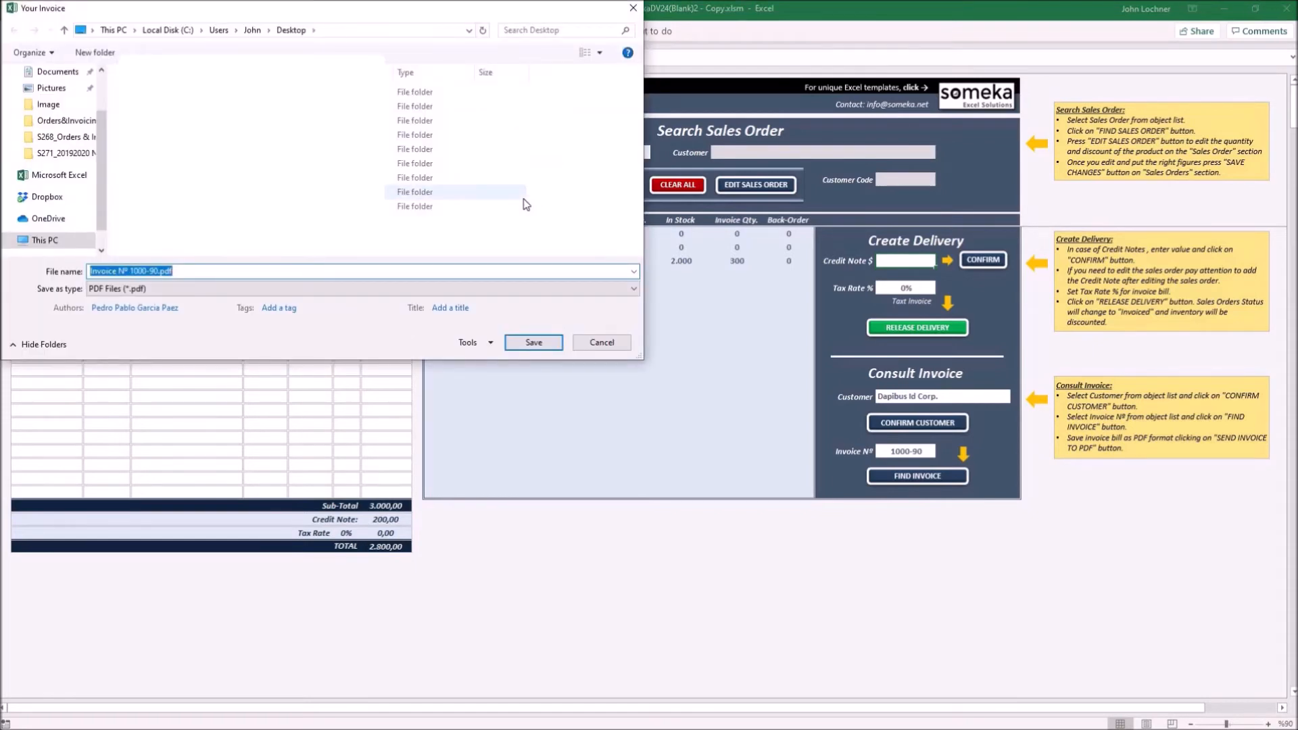
{"action": "scroll", "coordinate": [56, 152], "scroll_direction": "up", "scroll_amount": 3}
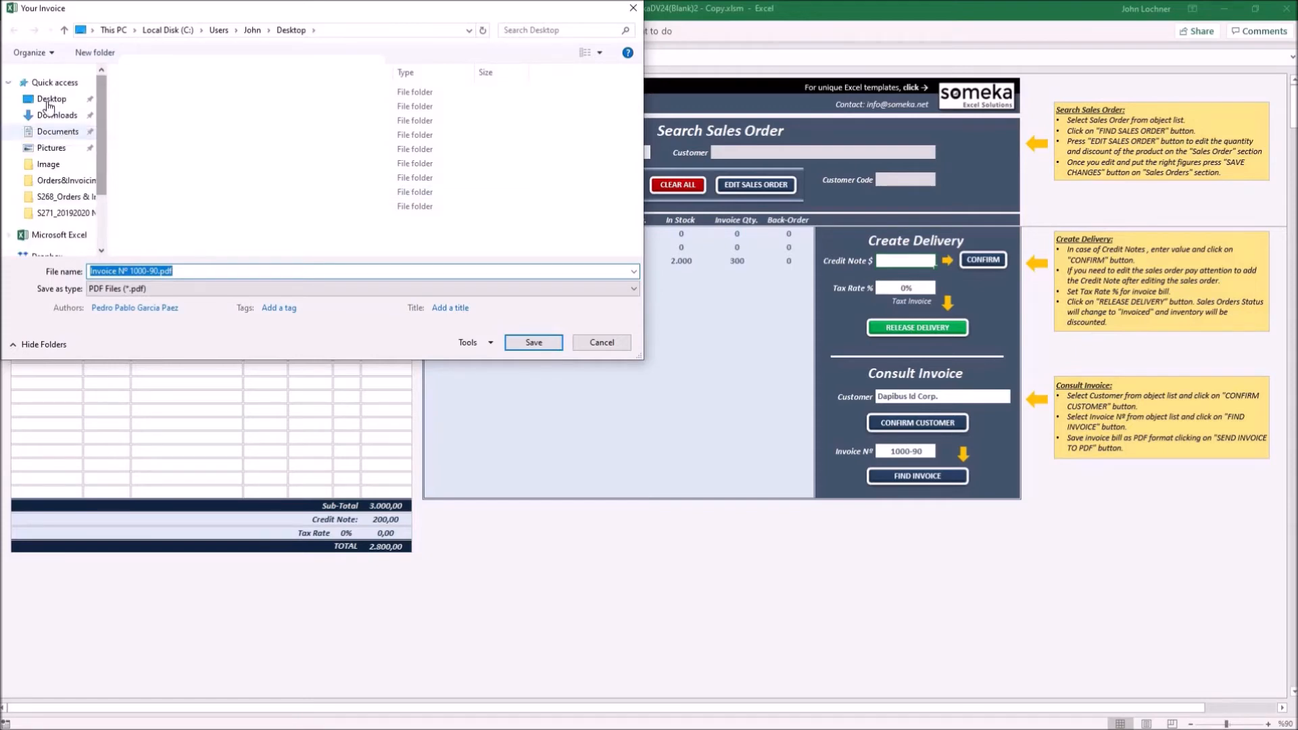
{"action": "left_click", "coordinate": [50, 99]}
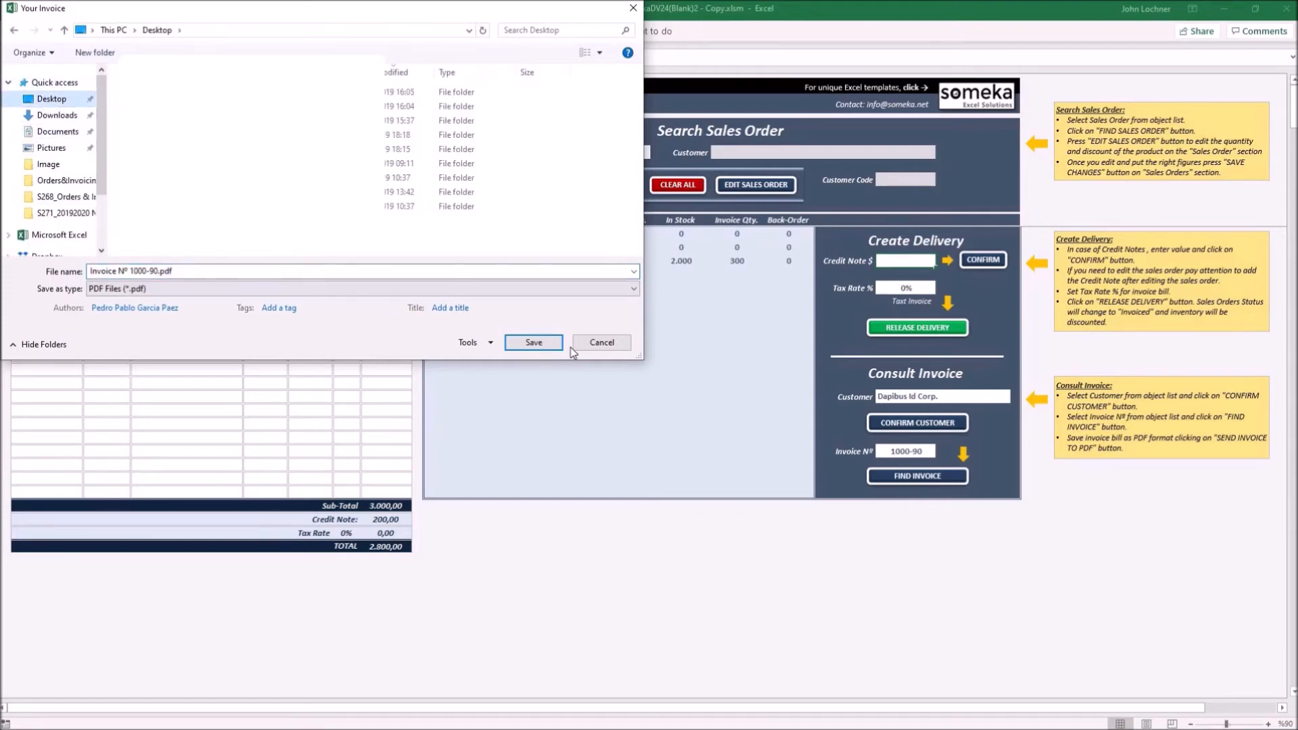
{"action": "left_click", "coordinate": [601, 344]}
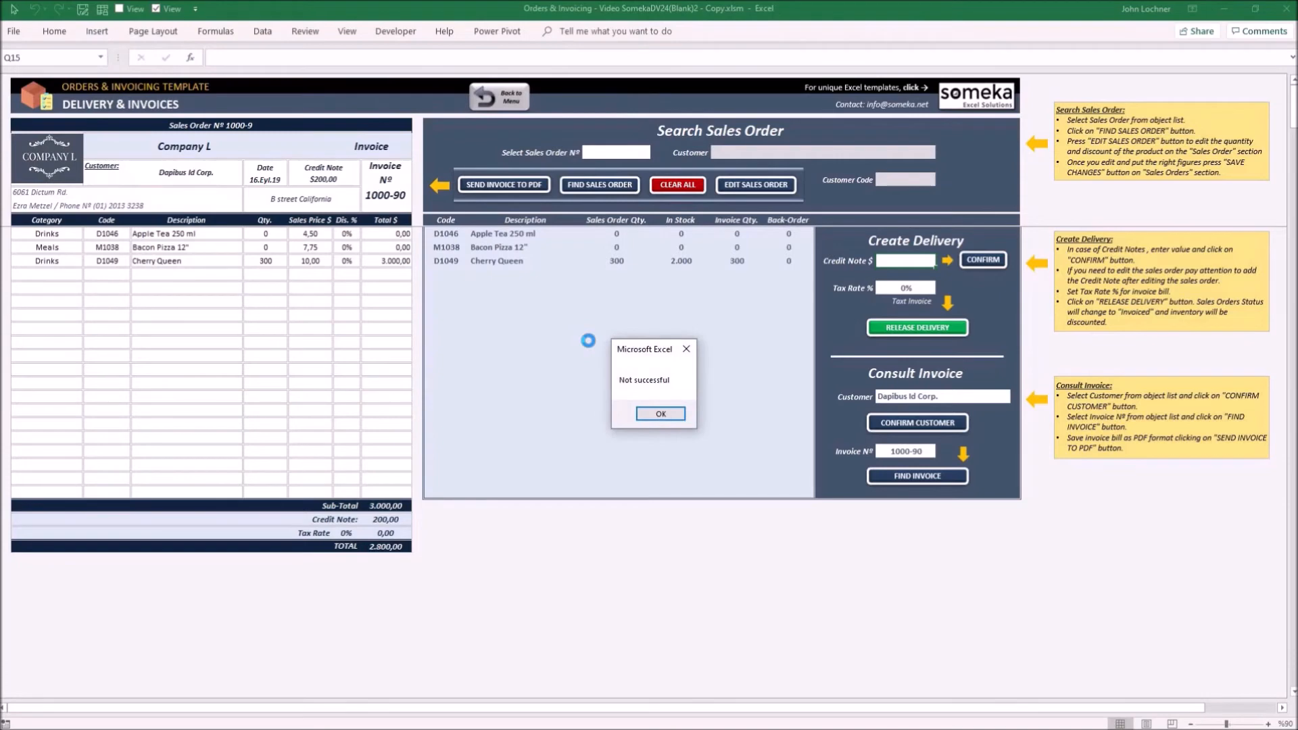
{"action": "left_click", "coordinate": [657, 414]}
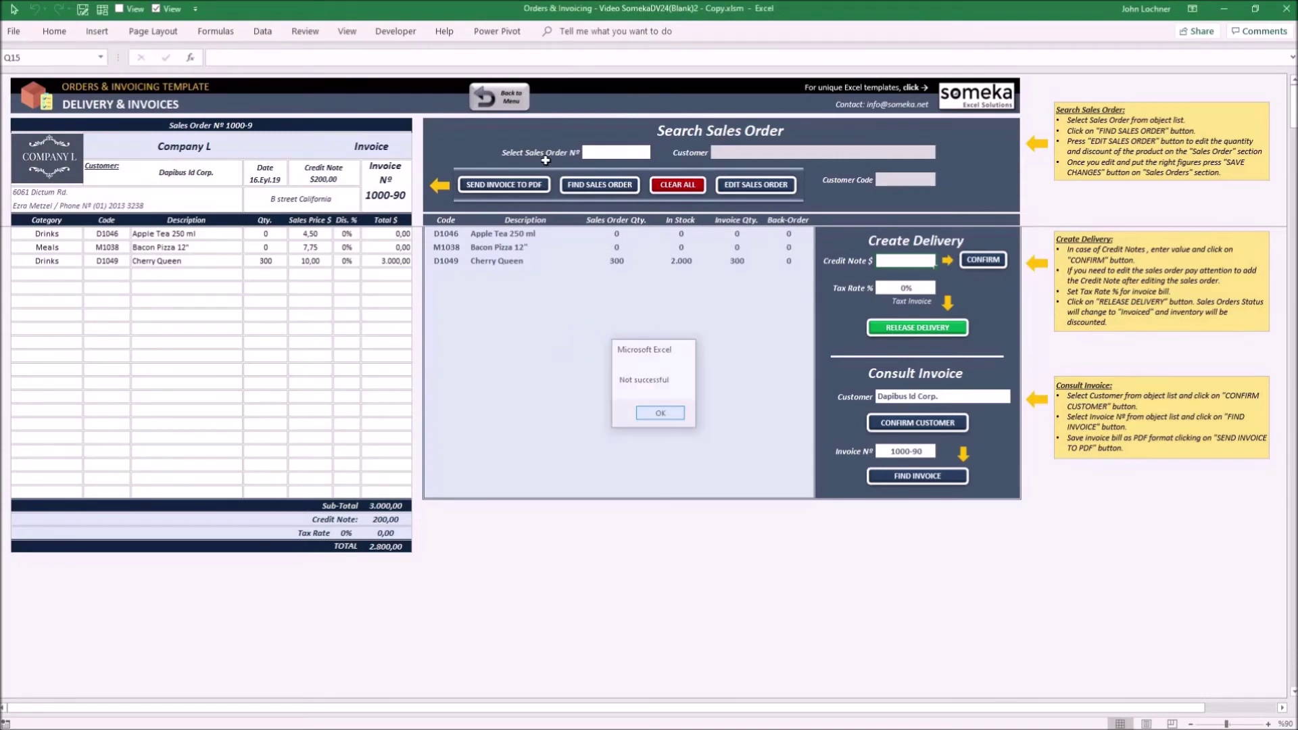
- From the menu, show the Product Report planning scenario for Cherry Queen (D1049)
{"action": "left_click", "coordinate": [515, 102]}
{"action": "left_click", "coordinate": [725, 434]}
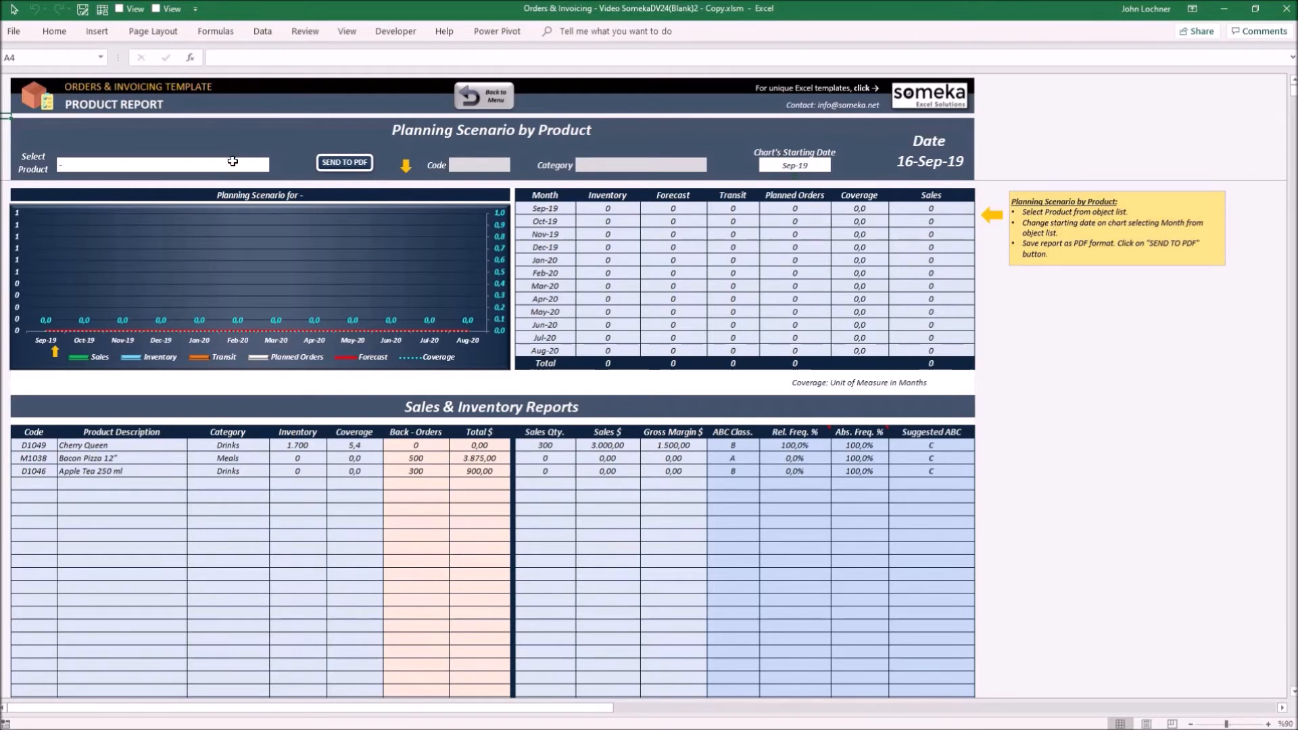
{"action": "left_click", "coordinate": [255, 165]}
{"action": "left_click", "coordinate": [275, 166]}
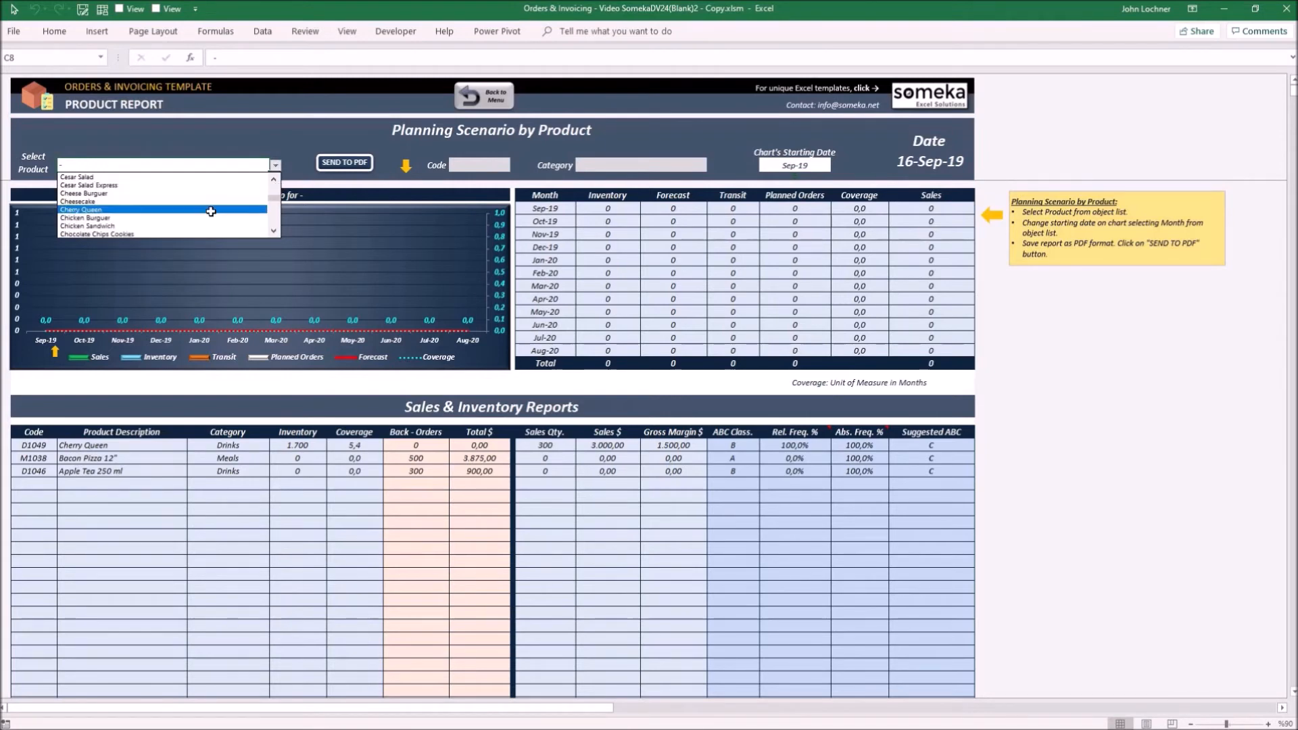
{"action": "left_click", "coordinate": [142, 211]}
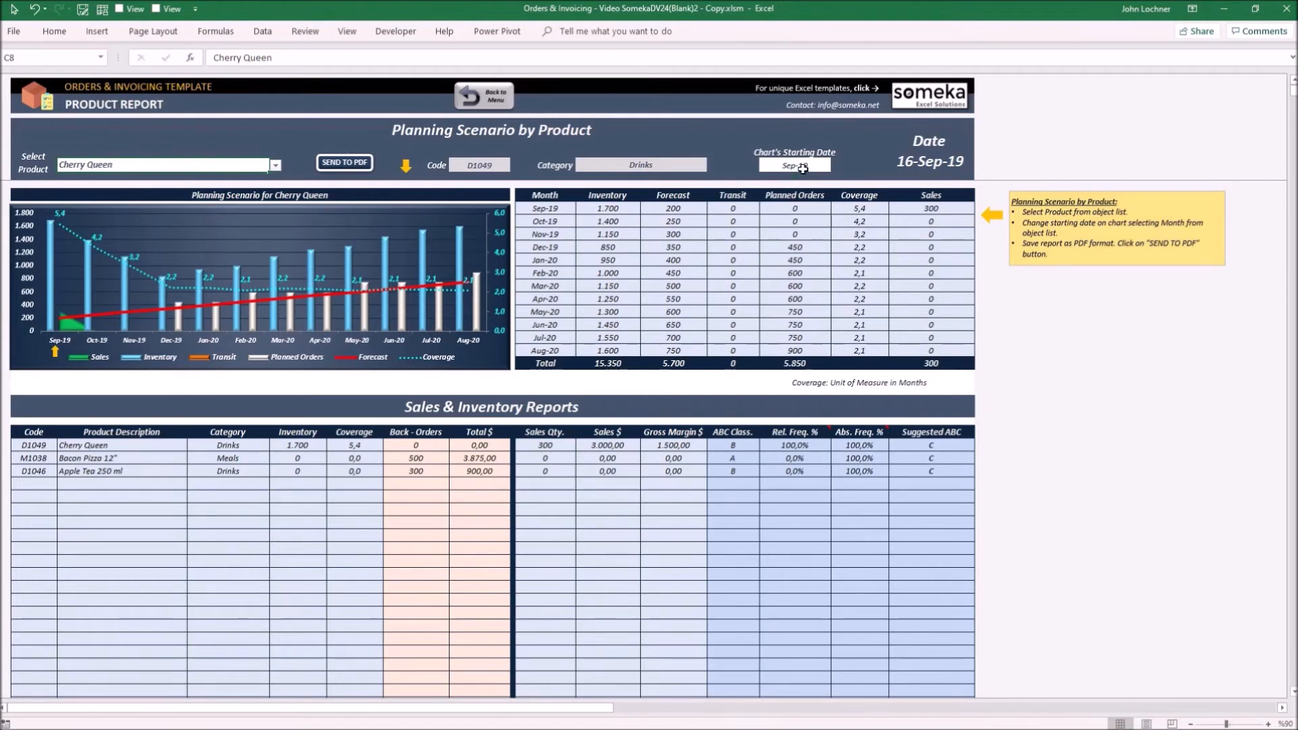
- Check the chart's starting date list and keep Sep-19 selected
{"action": "left_click", "coordinate": [795, 166]}
{"action": "left_click", "coordinate": [836, 167]}
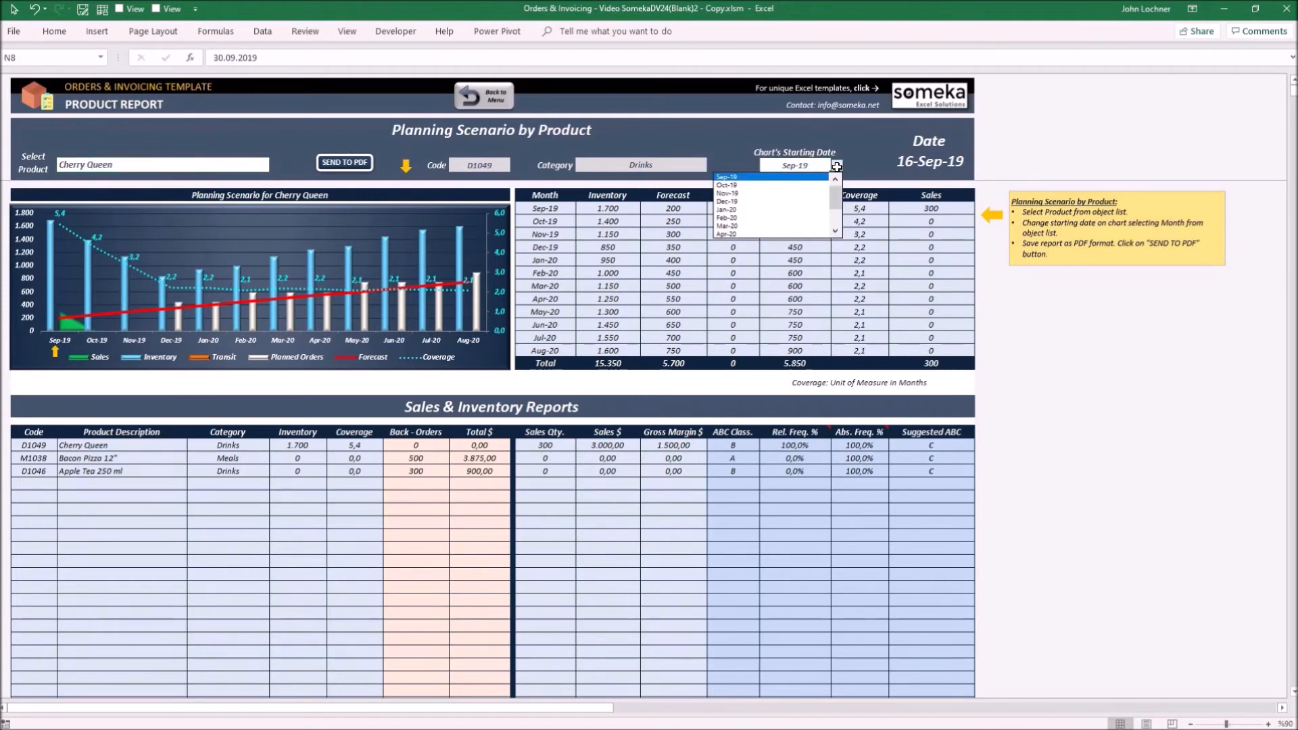
{"action": "left_click", "coordinate": [837, 167]}
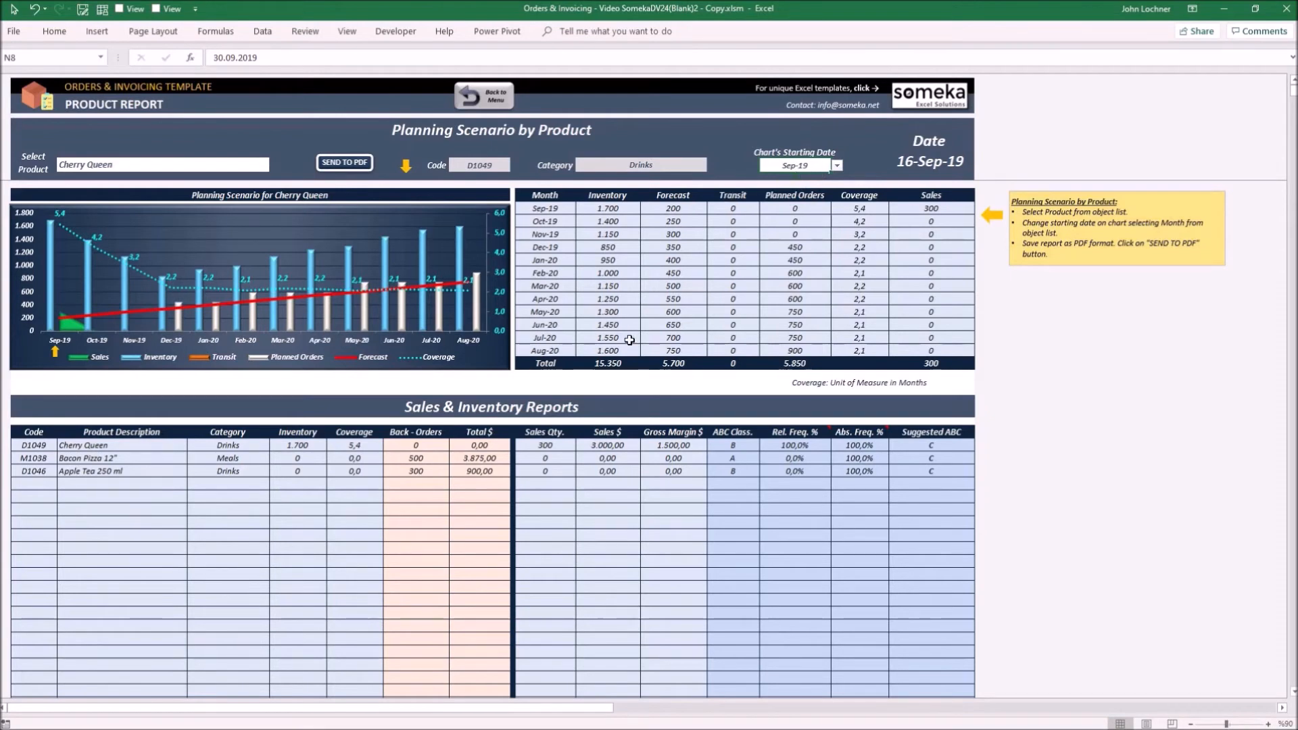
{"action": "scroll", "coordinate": [629, 340], "scroll_direction": "down", "scroll_amount": 2}
{"action": "scroll", "coordinate": [628, 340], "scroll_direction": "down", "scroll_amount": 2}
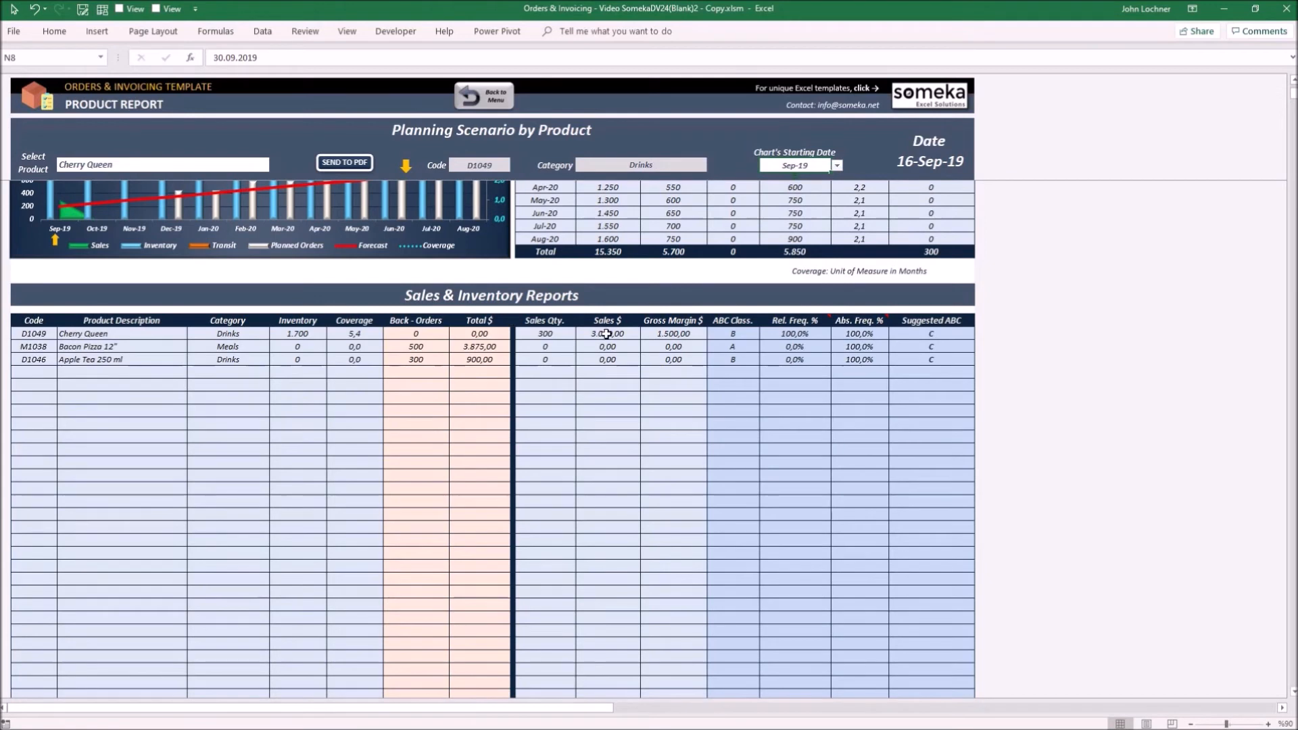
{"action": "scroll", "coordinate": [477, 416], "scroll_direction": "up", "scroll_amount": 4}
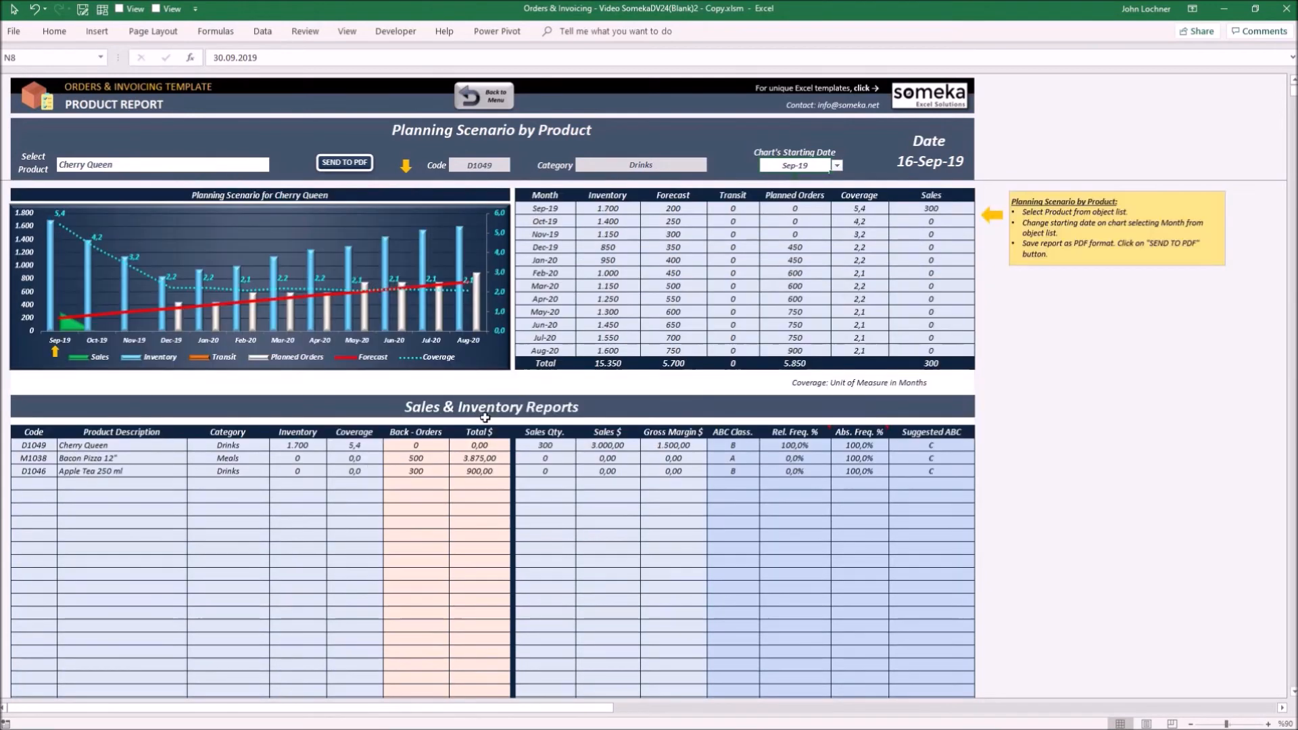
{"action": "left_click", "coordinate": [293, 462]}
{"action": "key", "text": "shift+Down"}
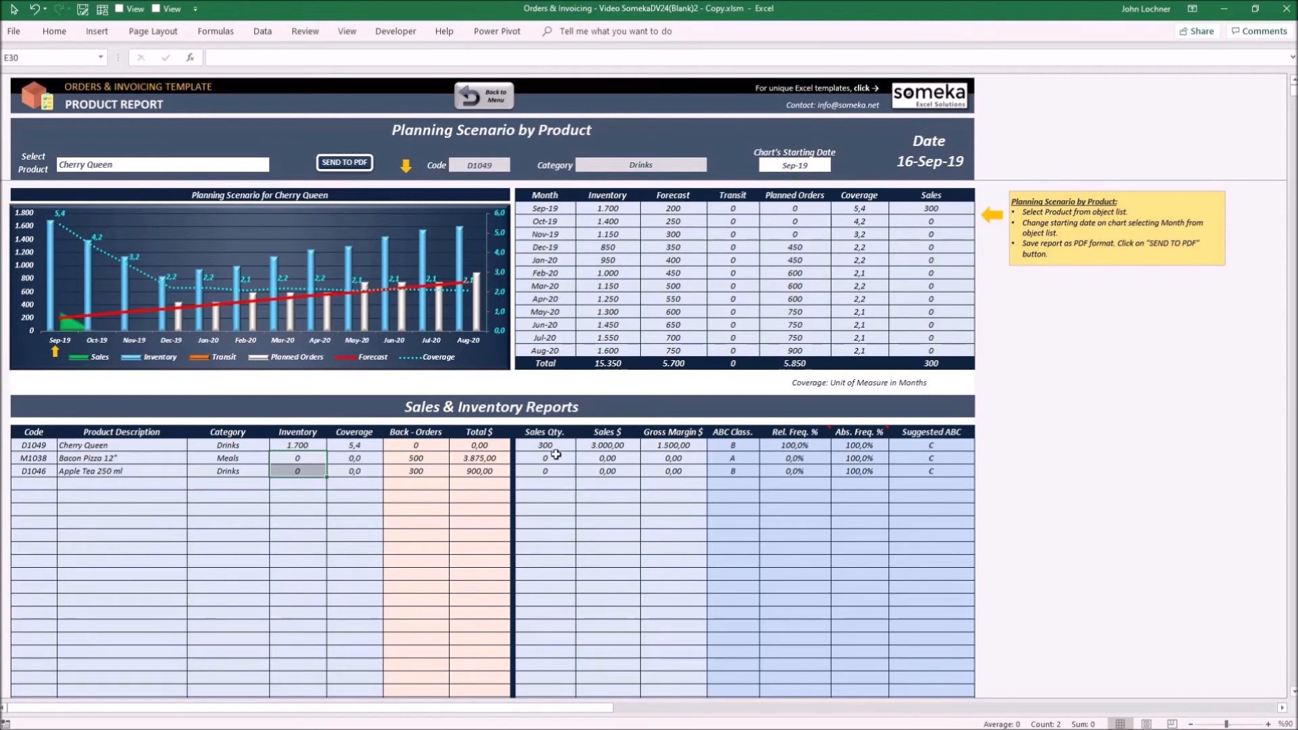
{"action": "left_click_drag", "start_coordinate": [547, 457], "coordinate": [671, 473]}
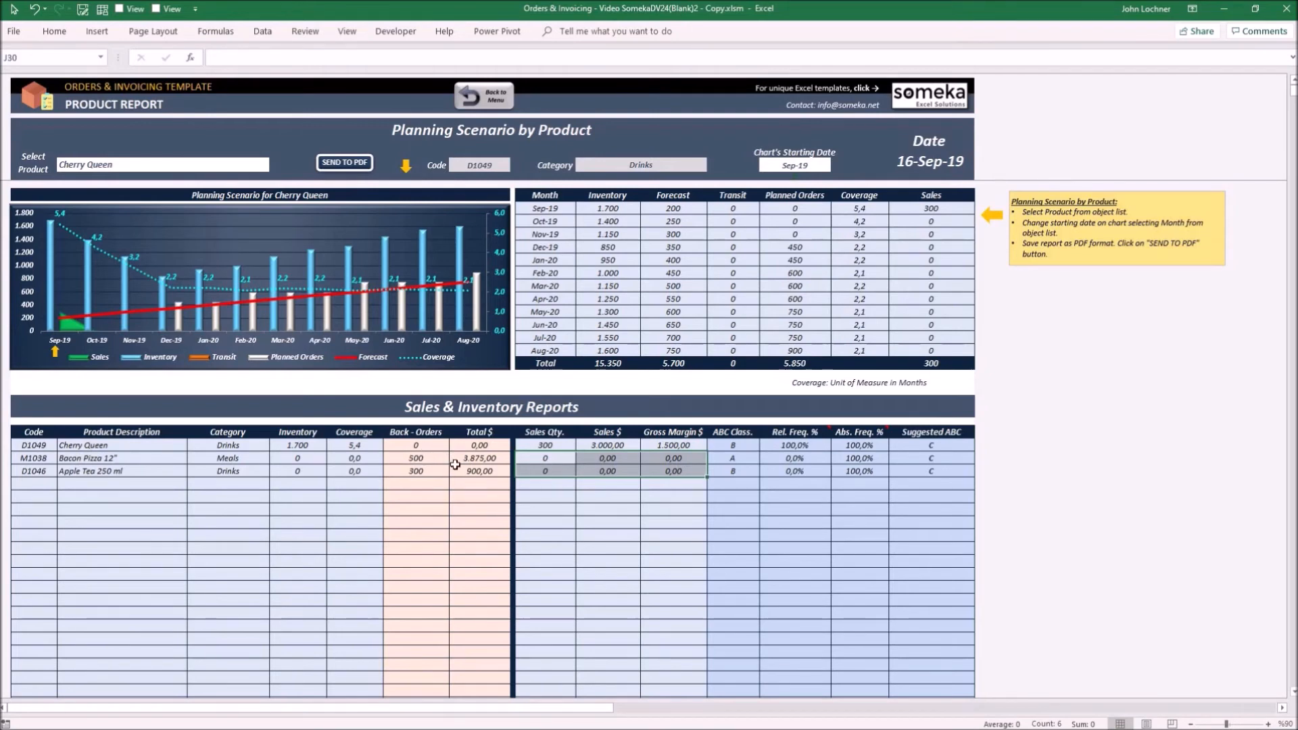
{"action": "left_click_drag", "start_coordinate": [414, 457], "coordinate": [466, 469]}
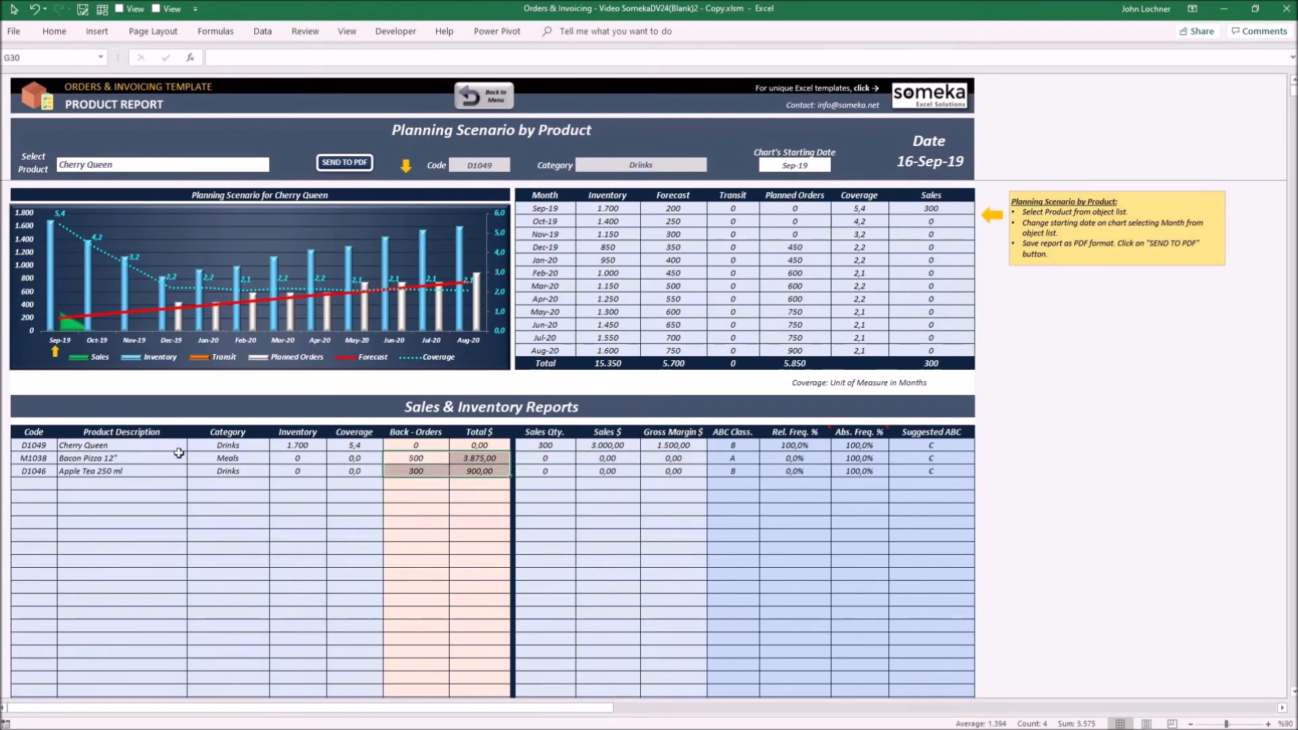
{"action": "left_click", "coordinate": [89, 447]}
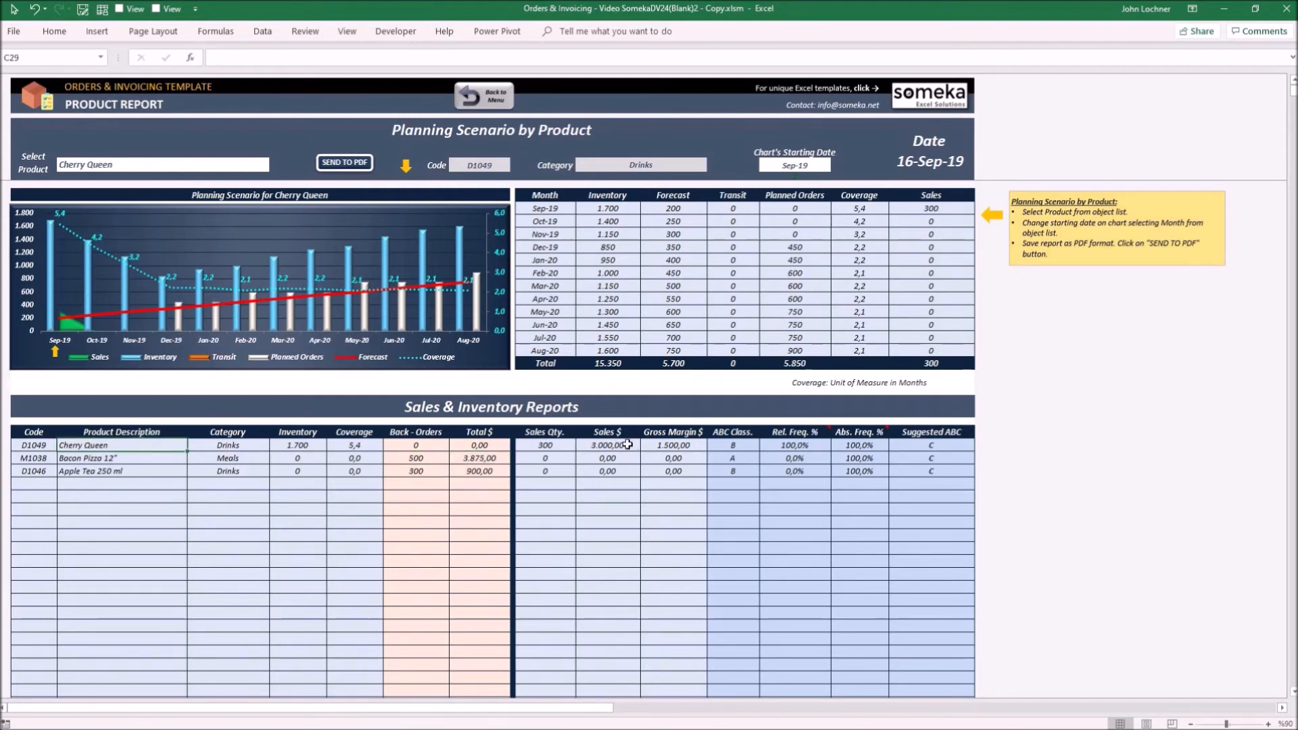
{"action": "left_click", "coordinate": [622, 445]}
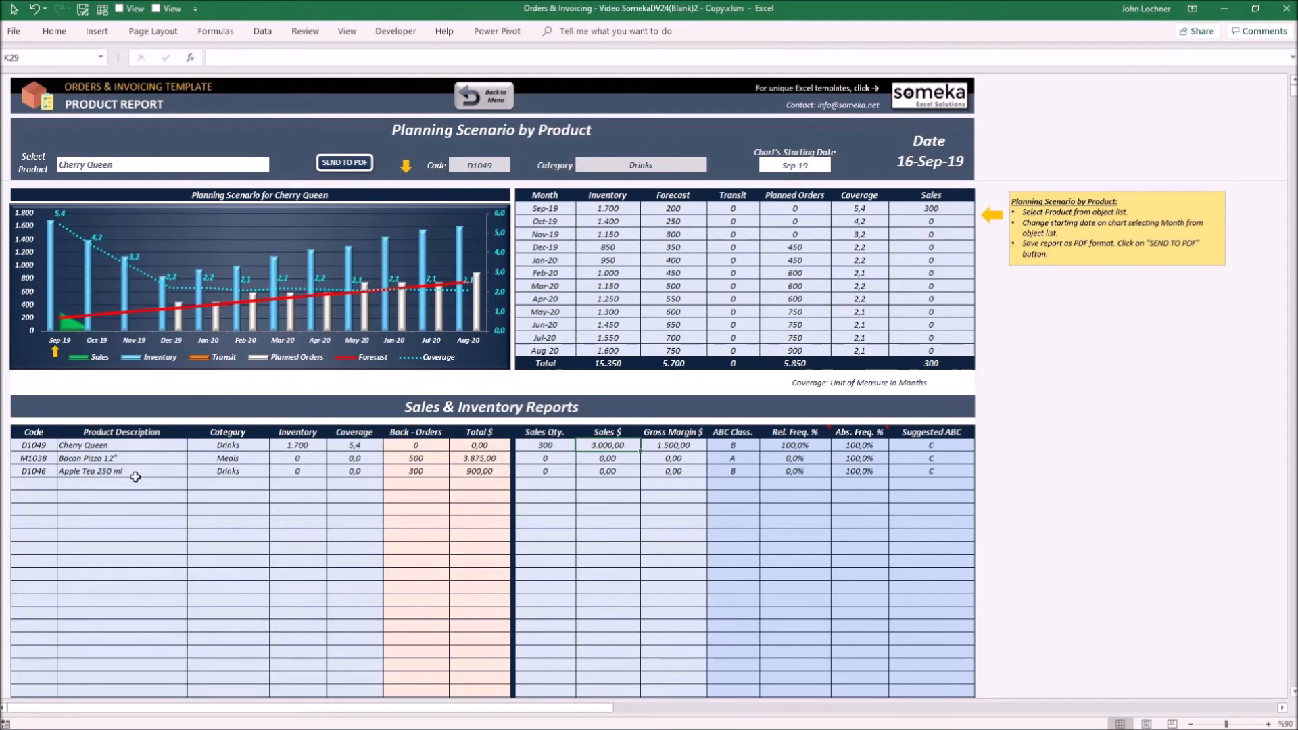
{"action": "left_click", "coordinate": [414, 458]}
{"action": "left_click_drag", "start_coordinate": [417, 461], "coordinate": [493, 469]}
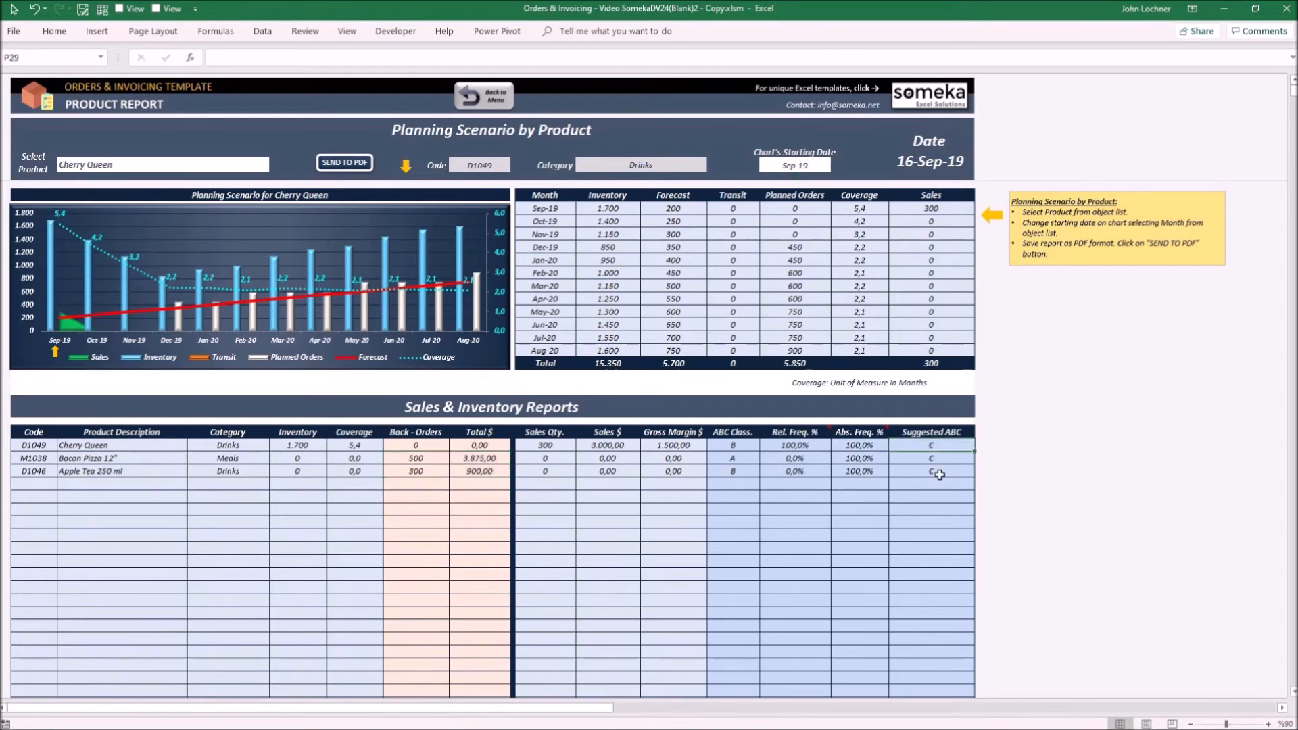
{"action": "left_click_drag", "start_coordinate": [935, 444], "coordinate": [939, 472]}
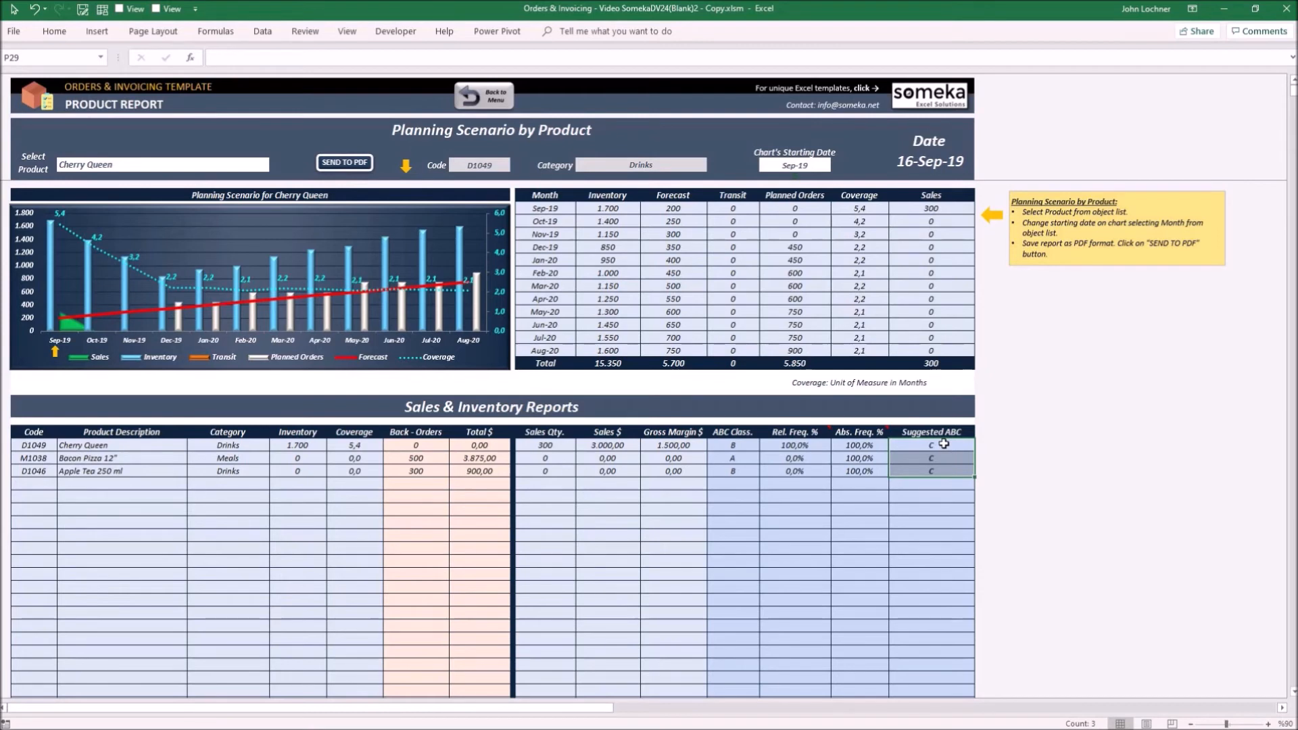
{"action": "left_click_drag", "start_coordinate": [942, 446], "coordinate": [941, 473]}
{"action": "left_click", "coordinate": [119, 450]}
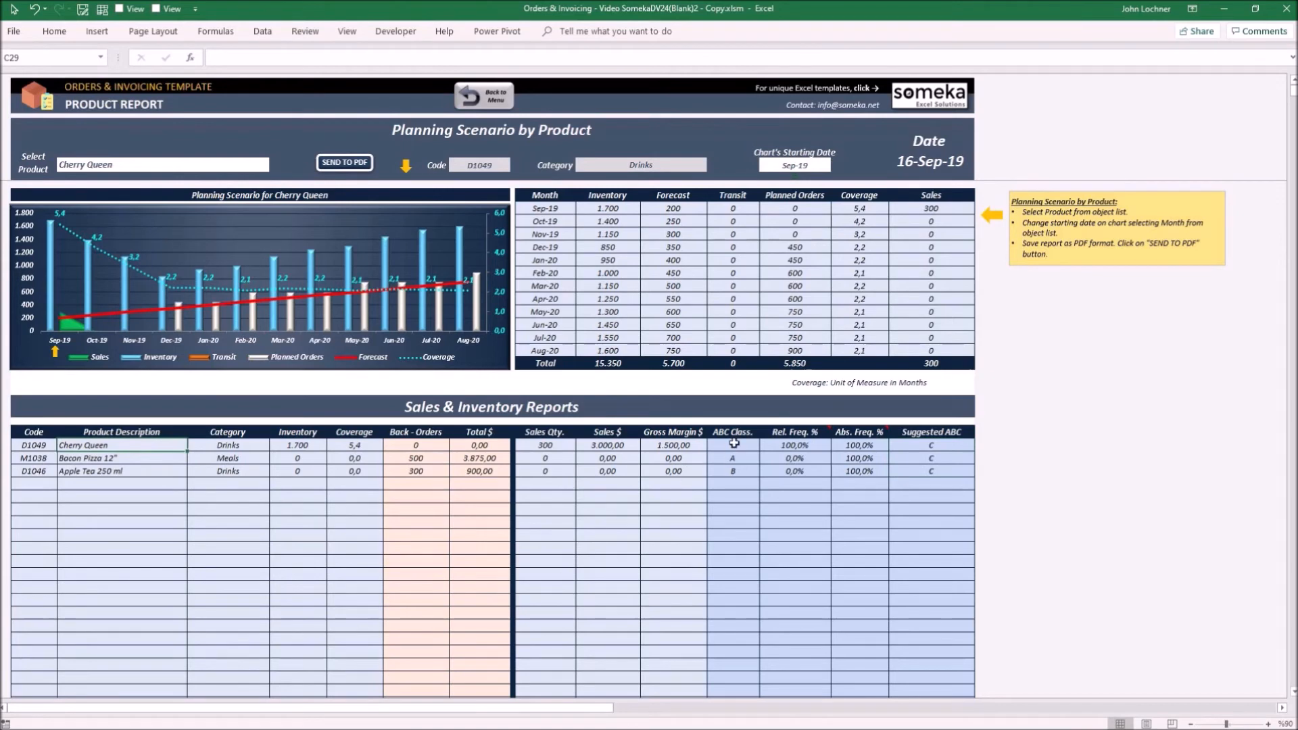
{"action": "left_click", "coordinate": [734, 444]}
{"action": "left_click", "coordinate": [124, 447]}
{"action": "left_click", "coordinate": [941, 446]}
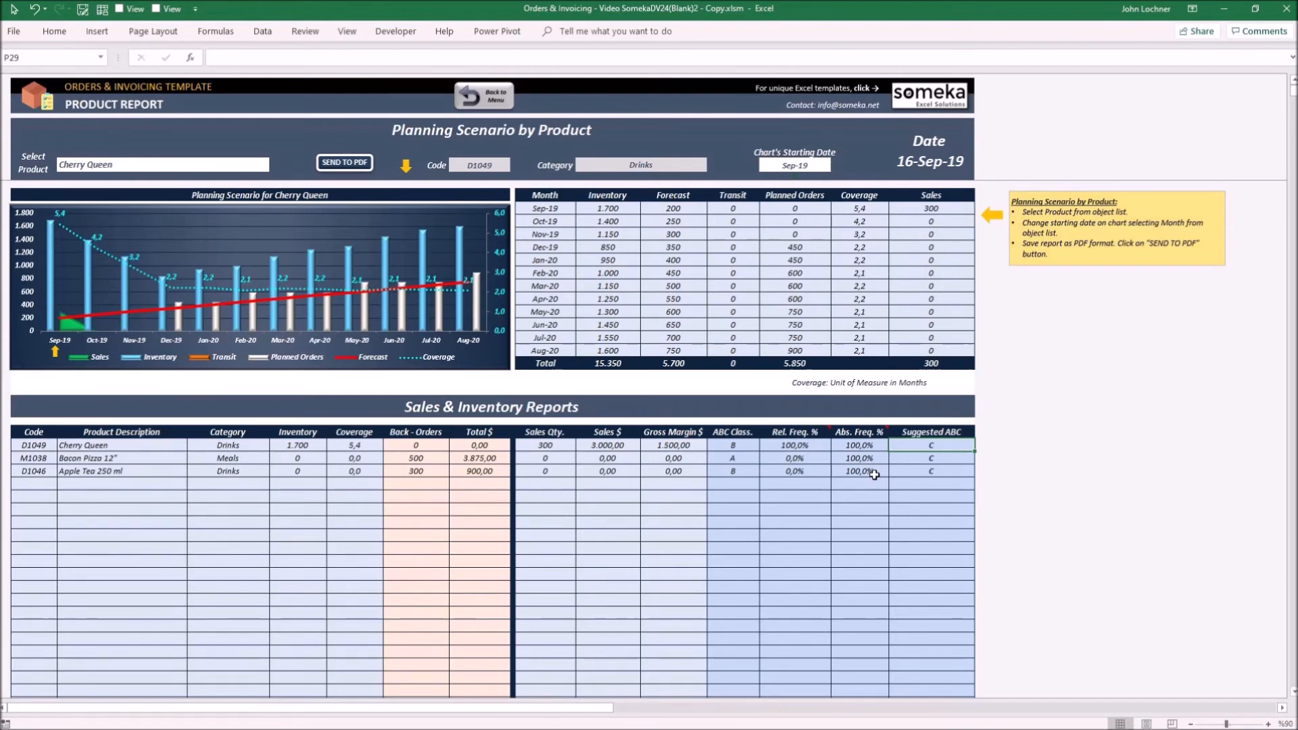
{"action": "left_click", "coordinate": [493, 97]}
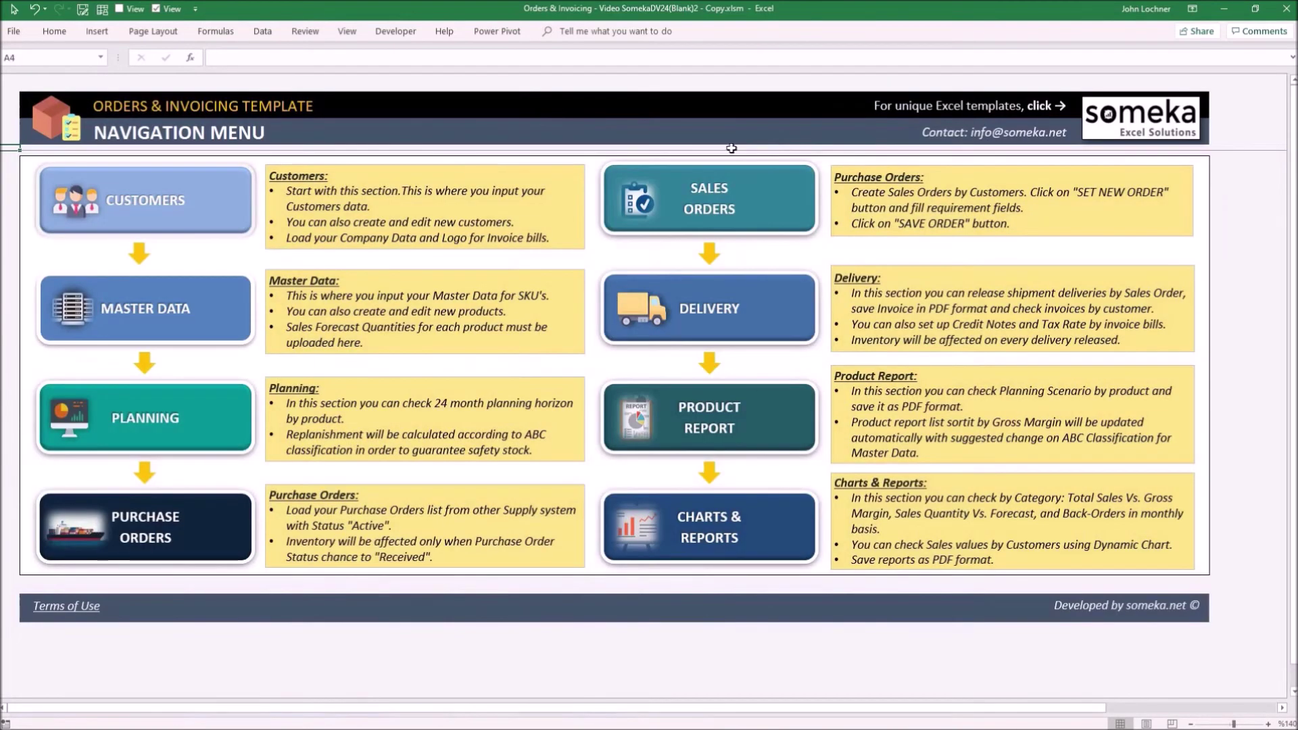
- On Charts & Reports, review the category table's sold quantities, forecasts, errors, sales and margins
{"action": "left_click", "coordinate": [740, 538]}
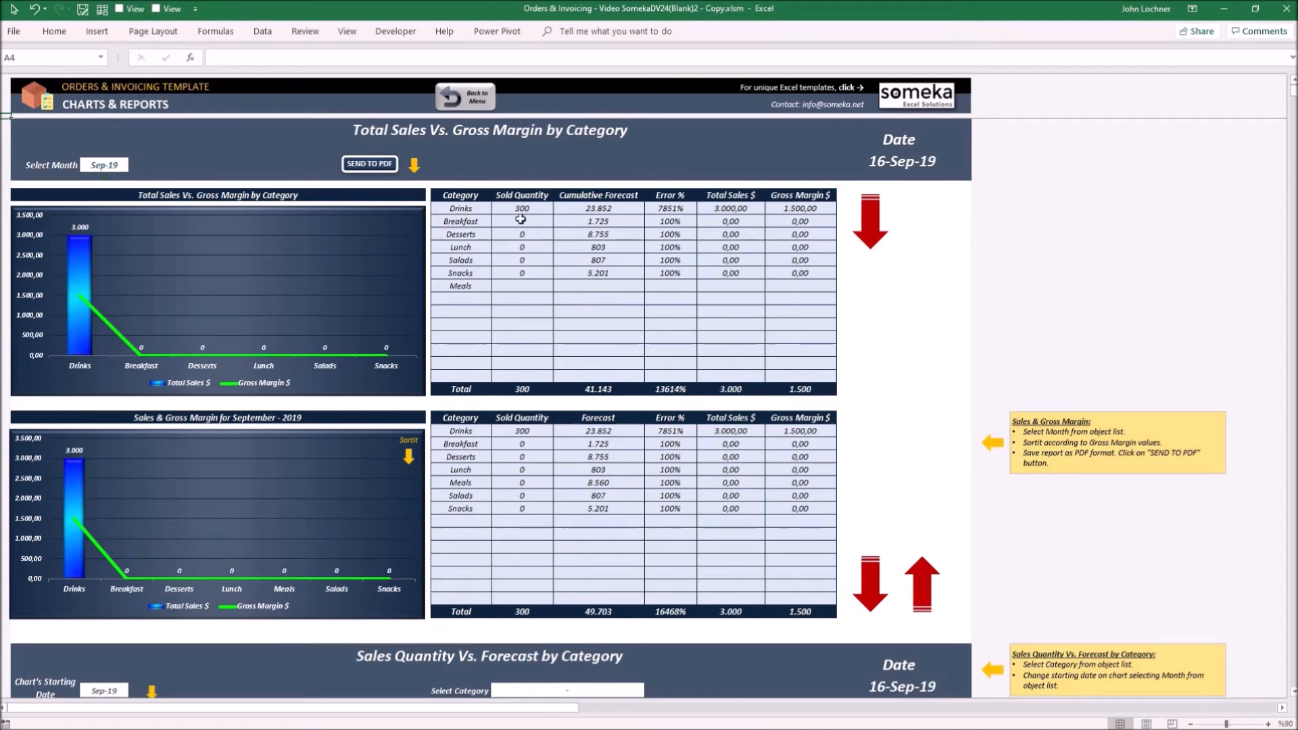
{"action": "left_click_drag", "start_coordinate": [462, 221], "coordinate": [462, 286]}
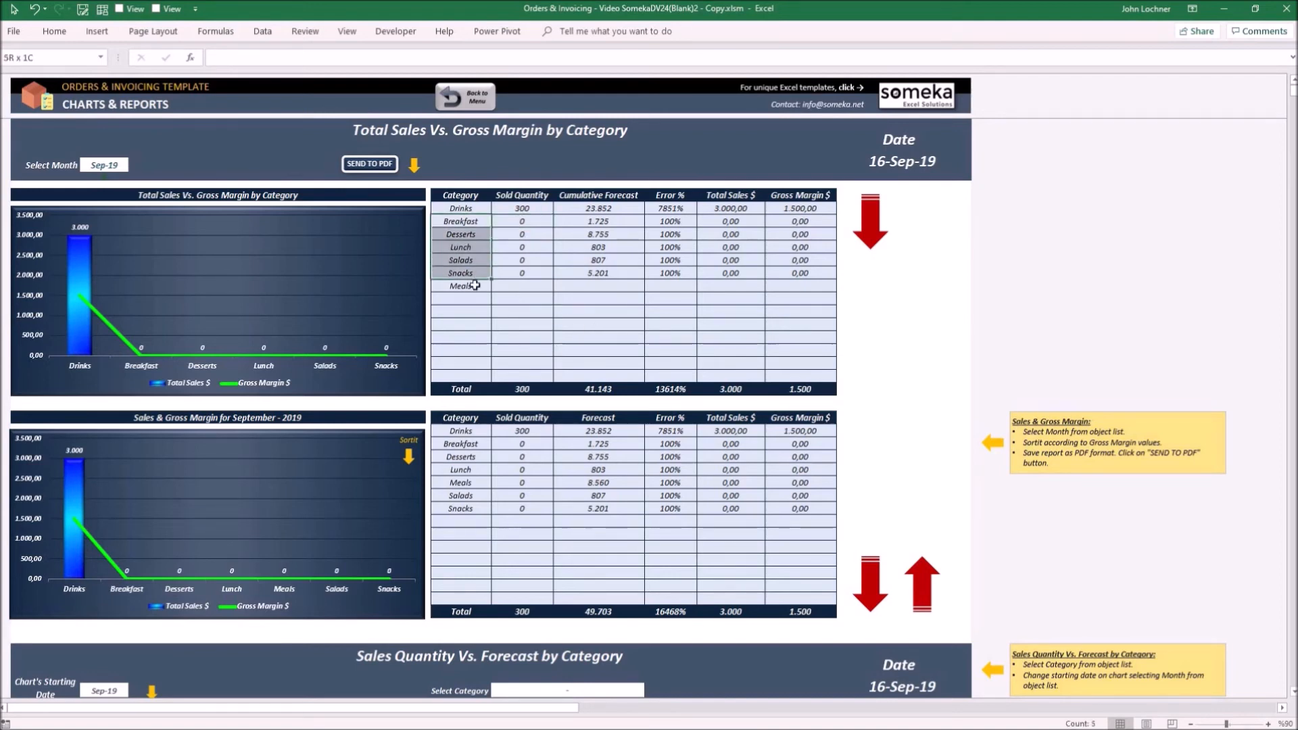
{"action": "left_click", "coordinate": [542, 207]}
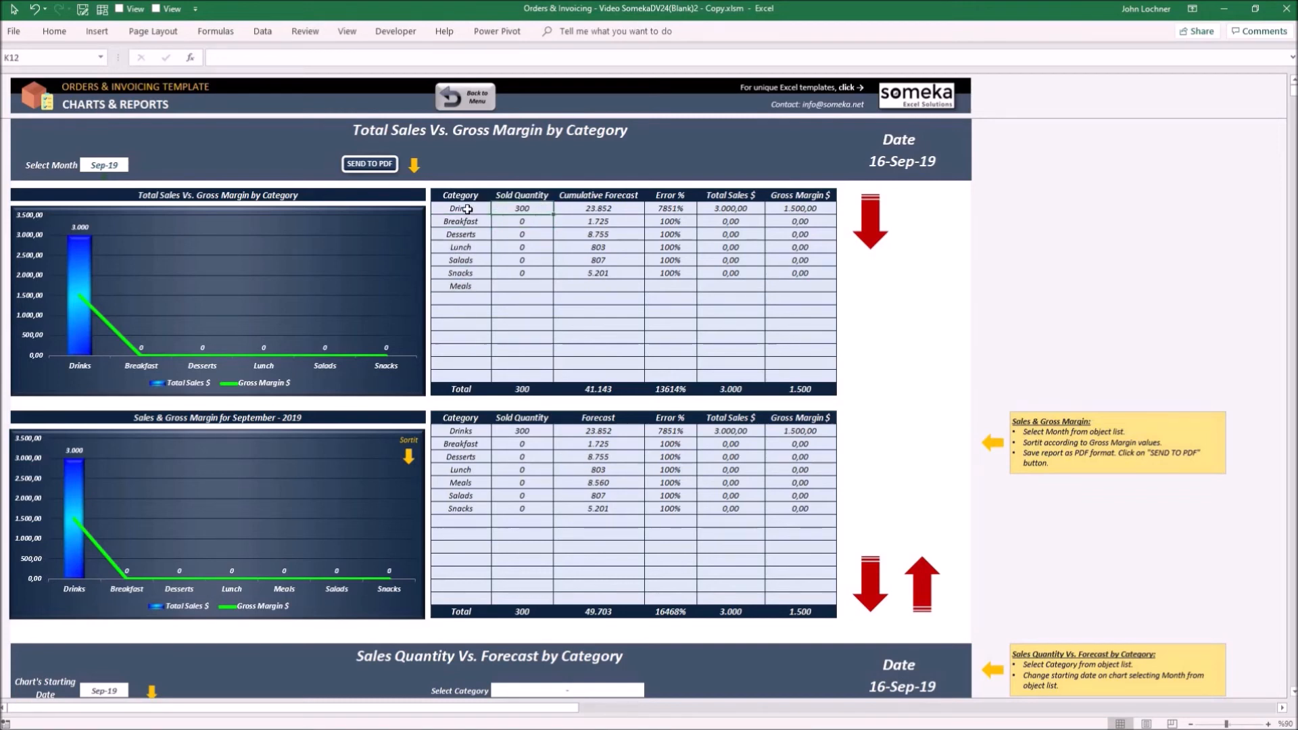
{"action": "left_click", "coordinate": [467, 209]}
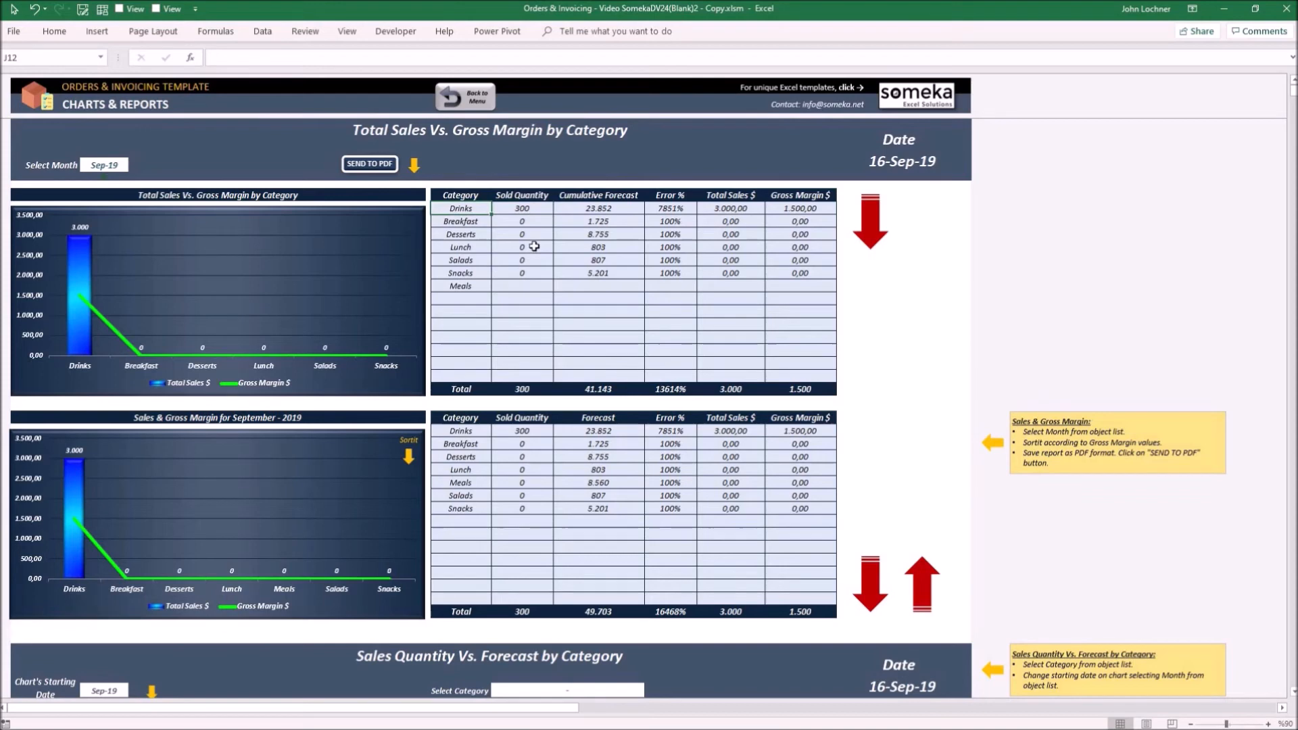
{"action": "left_click_drag", "start_coordinate": [533, 208], "coordinate": [536, 285]}
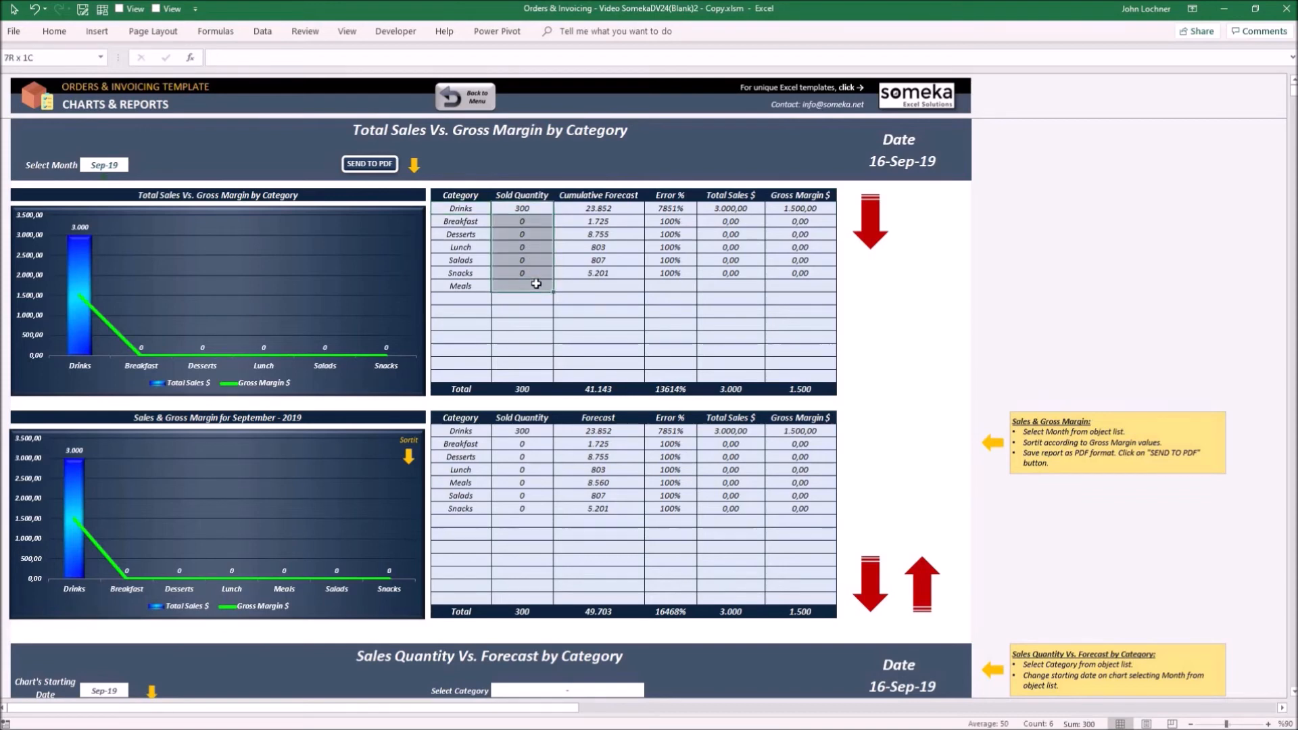
{"action": "left_click_drag", "start_coordinate": [619, 208], "coordinate": [619, 274]}
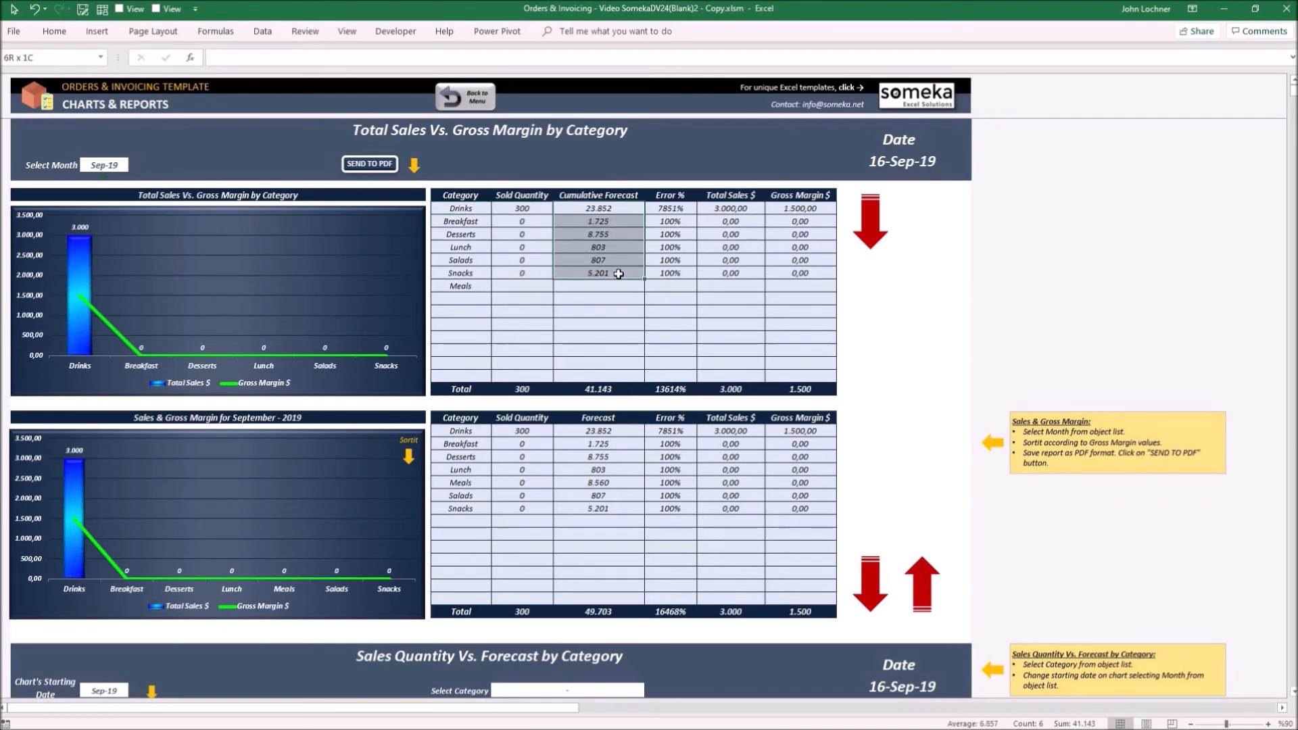
{"action": "left_click_drag", "start_coordinate": [678, 208], "coordinate": [680, 286]}
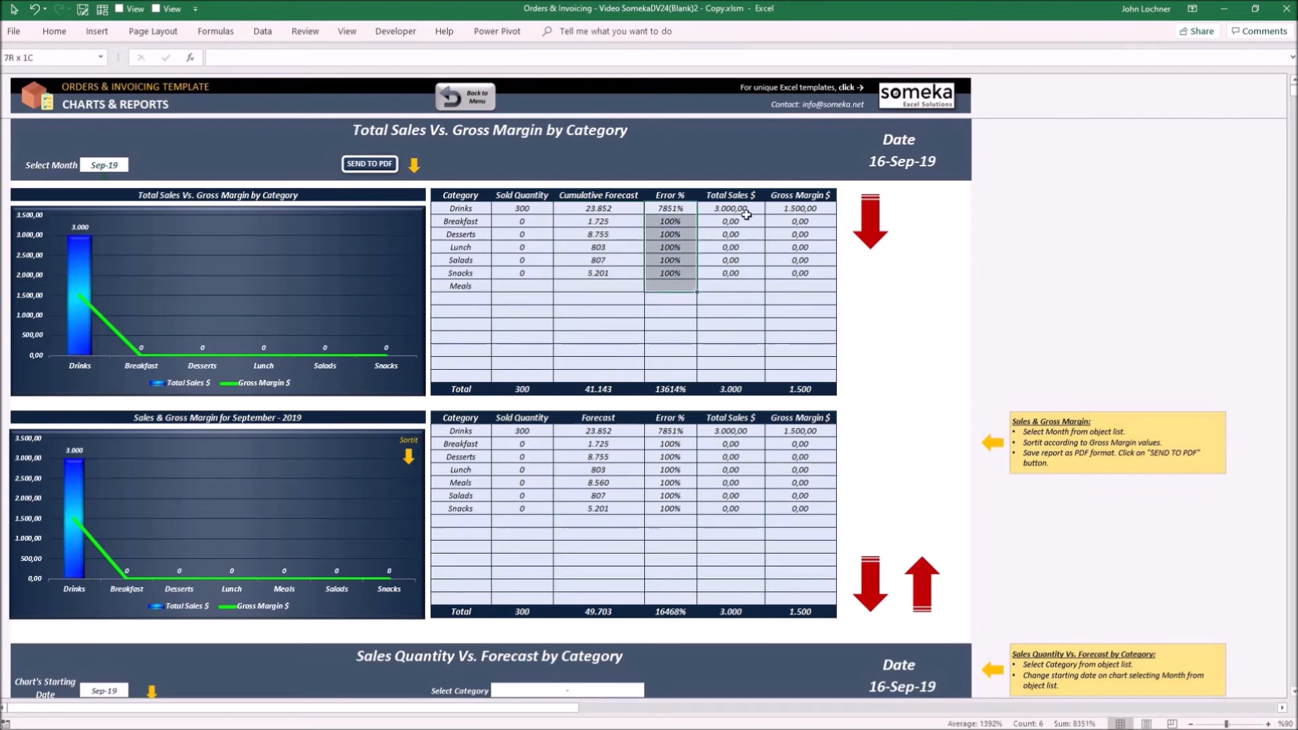
{"action": "left_click_drag", "start_coordinate": [732, 221], "coordinate": [732, 271]}
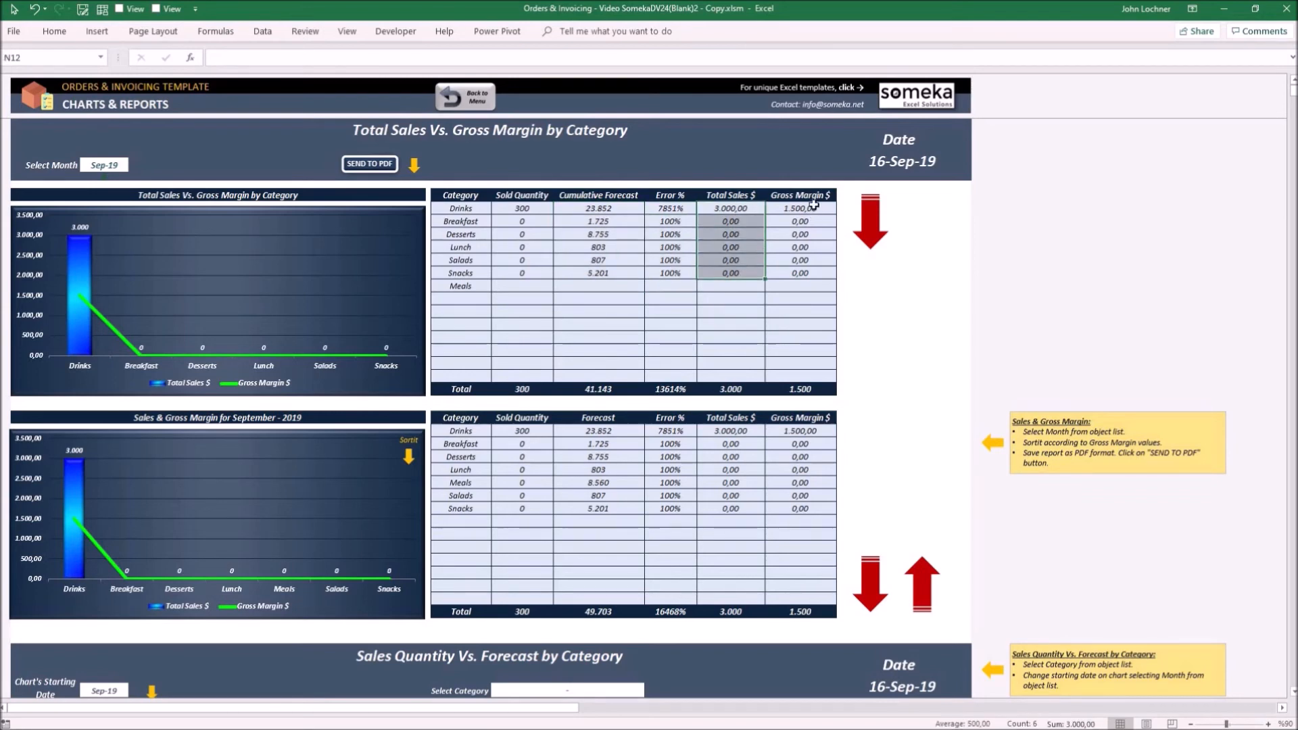
{"action": "left_click_drag", "start_coordinate": [811, 208], "coordinate": [820, 272]}
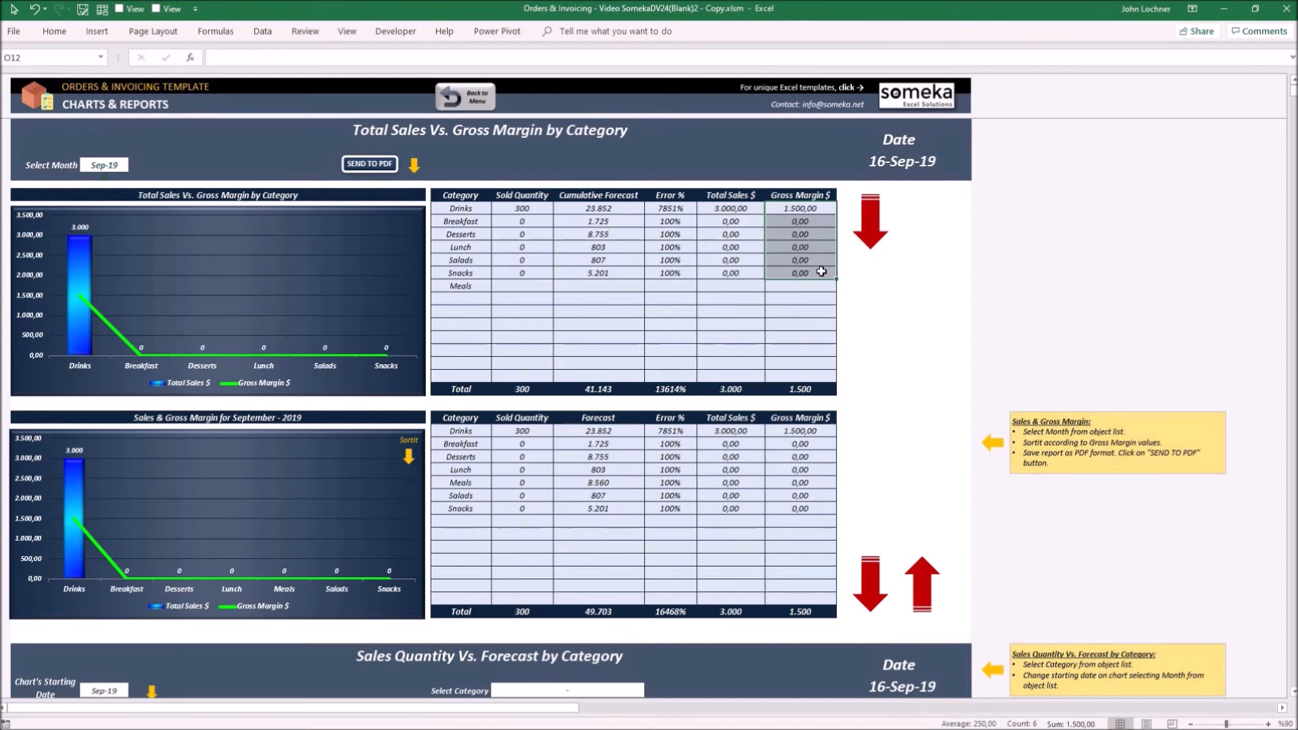
{"action": "scroll", "coordinate": [710, 305], "scroll_direction": "down", "scroll_amount": 2}
{"action": "scroll", "coordinate": [599, 271], "scroll_direction": "up", "scroll_amount": 2}
{"action": "scroll", "coordinate": [318, 217], "scroll_direction": "down", "scroll_amount": 3}
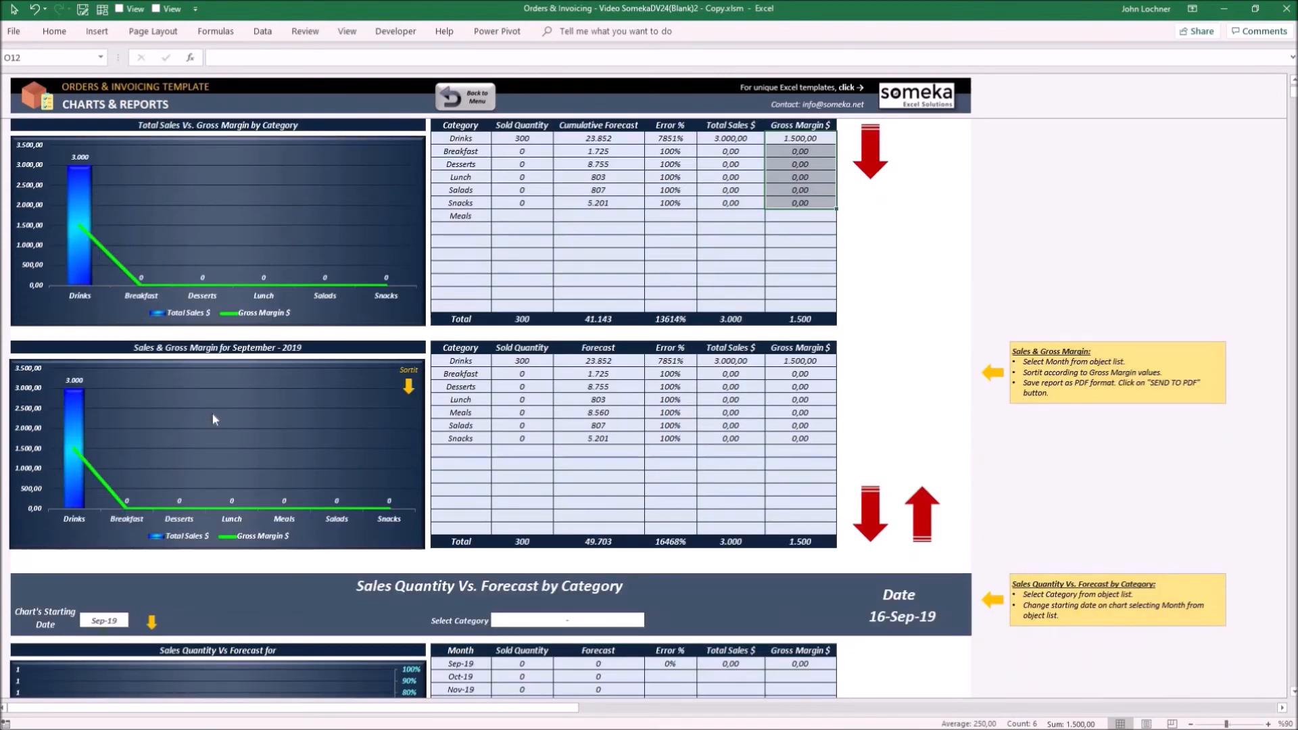
- Show the sales quantity versus forecast chart for the Drinks category and review its monthly figures
{"action": "left_click", "coordinate": [872, 158]}
{"action": "left_click", "coordinate": [872, 516]}
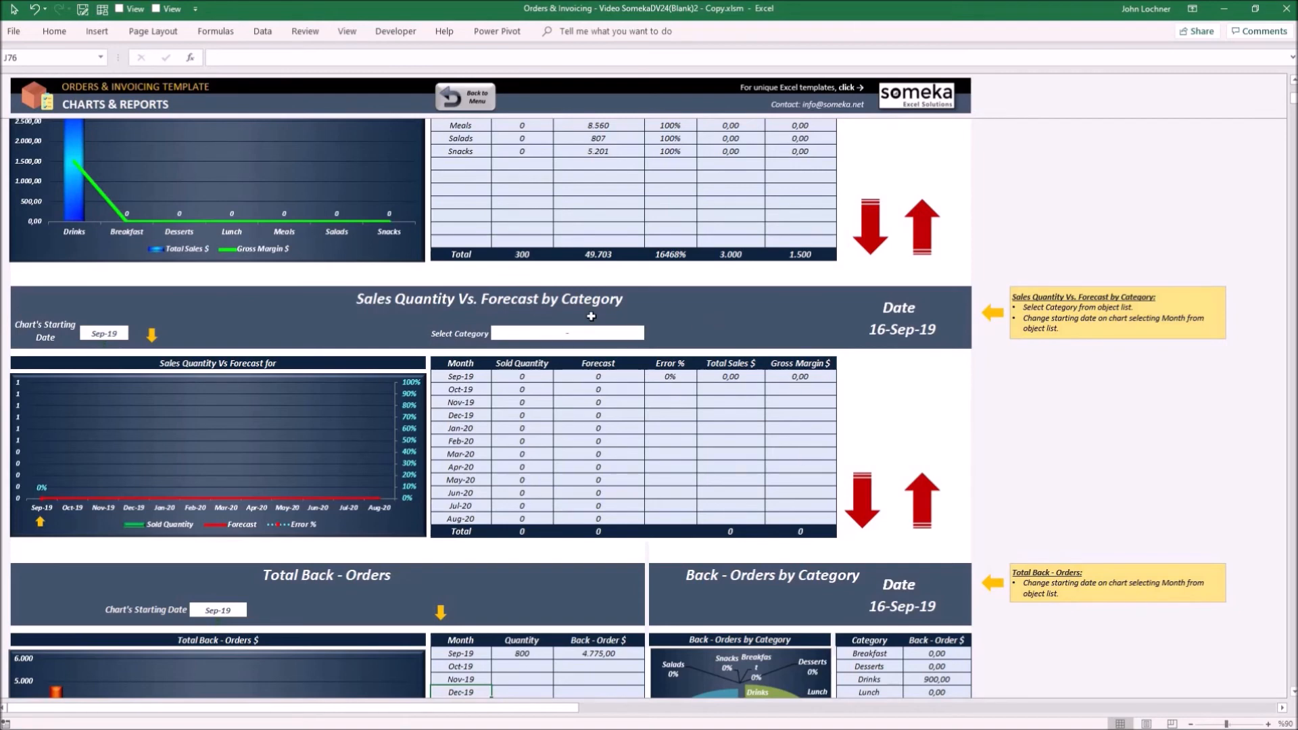
{"action": "left_click", "coordinate": [596, 334]}
{"action": "left_click", "coordinate": [649, 335]}
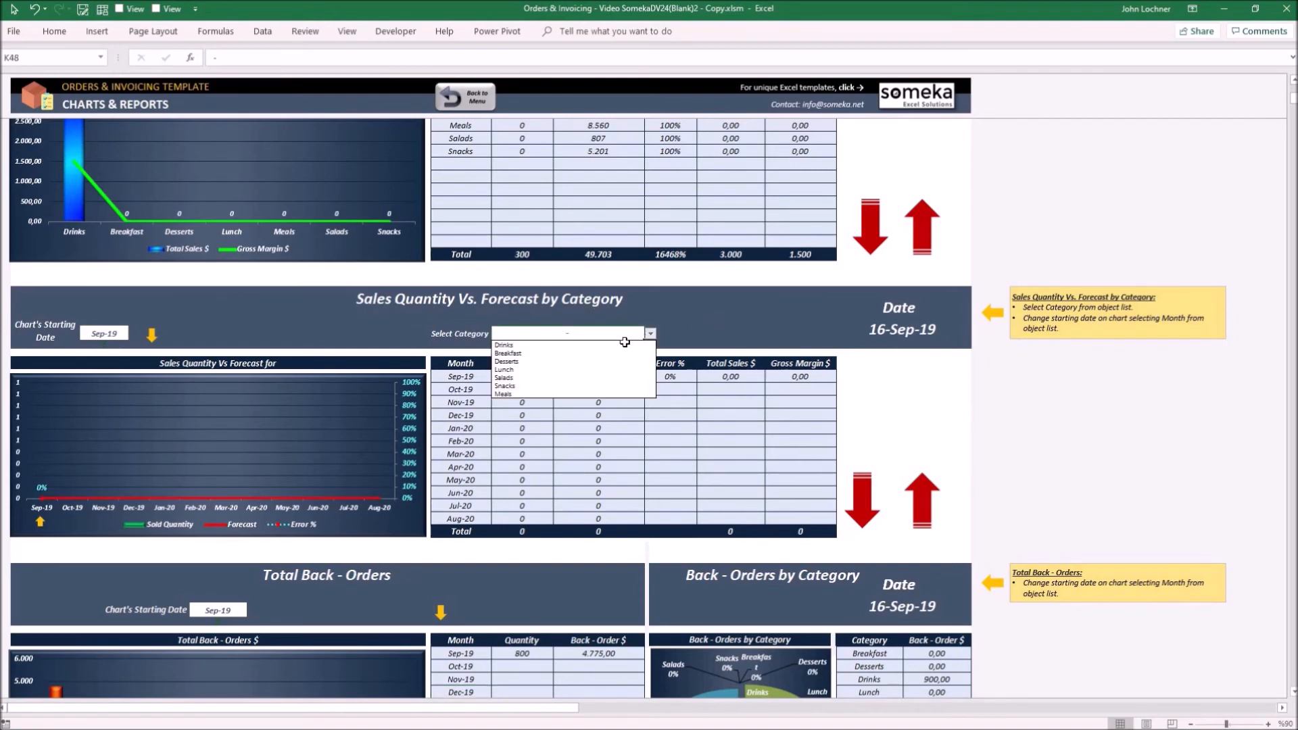
{"action": "left_click", "coordinate": [568, 345]}
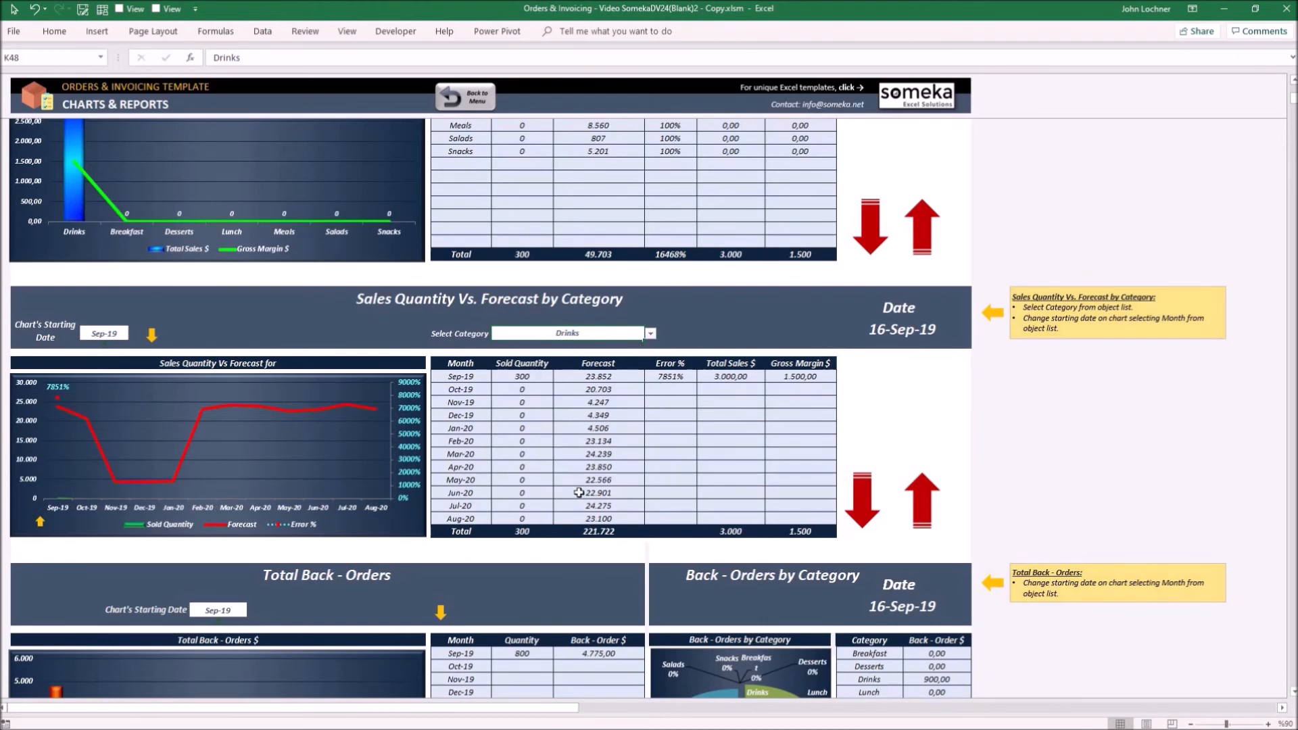
{"action": "mouse_move", "coordinate": [531, 376]}
{"action": "left_mouse_down"}
{"action": "mouse_move", "coordinate": [798, 517]}
{"action": "mouse_move", "coordinate": [775, 510]}
{"action": "left_mouse_up"}
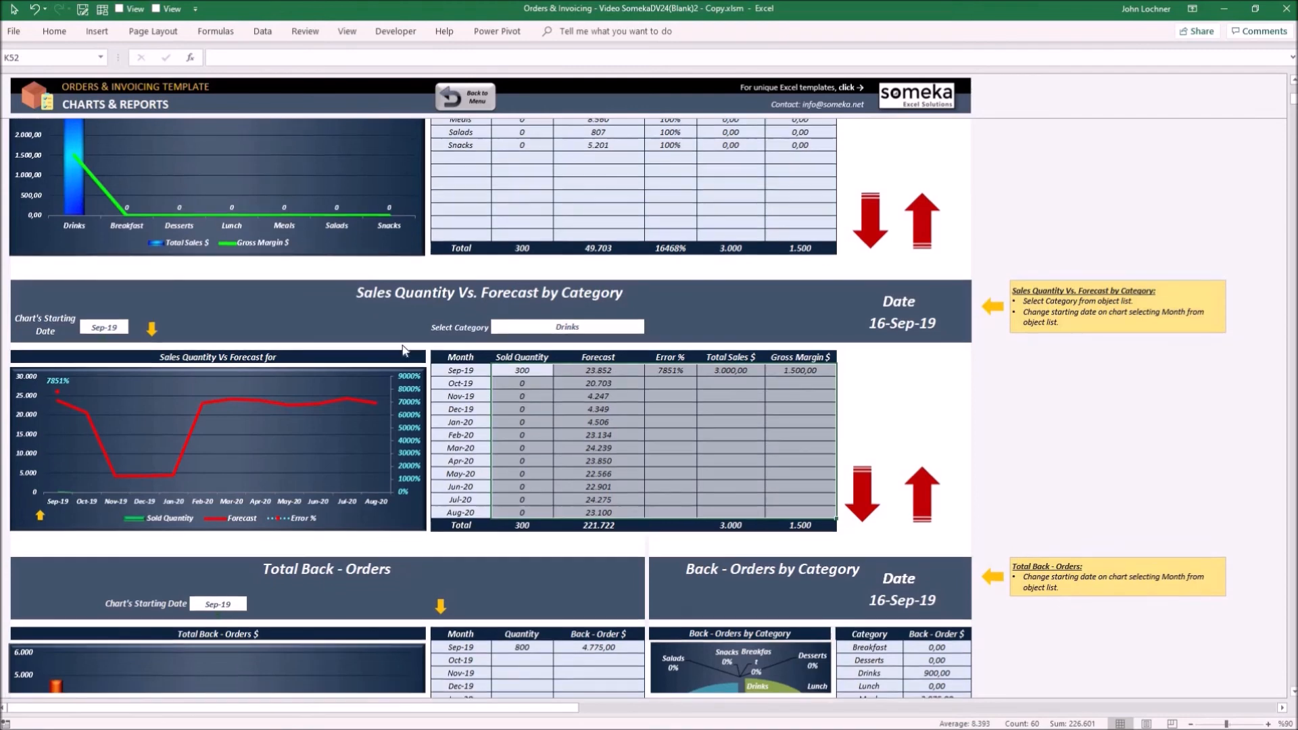
{"action": "scroll", "coordinate": [507, 406], "scroll_direction": "down", "scroll_amount": 1}
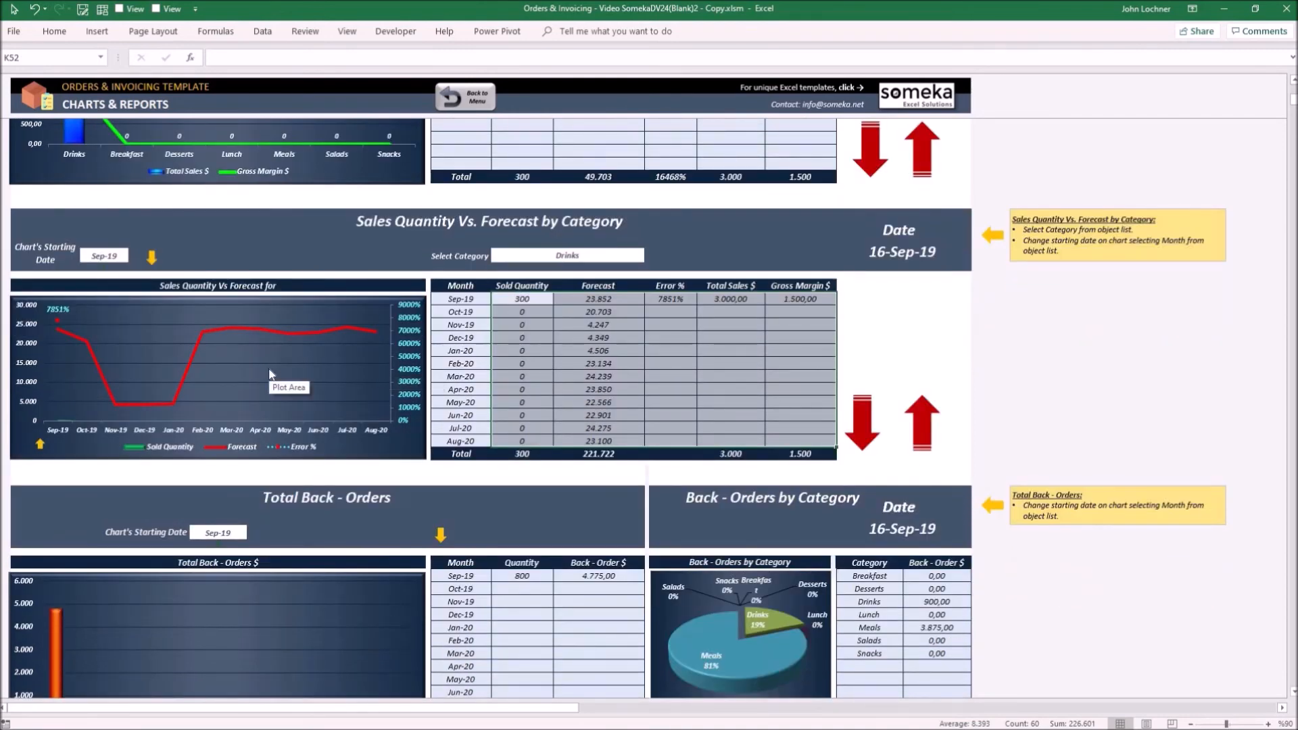
{"action": "left_click", "coordinate": [103, 256]}
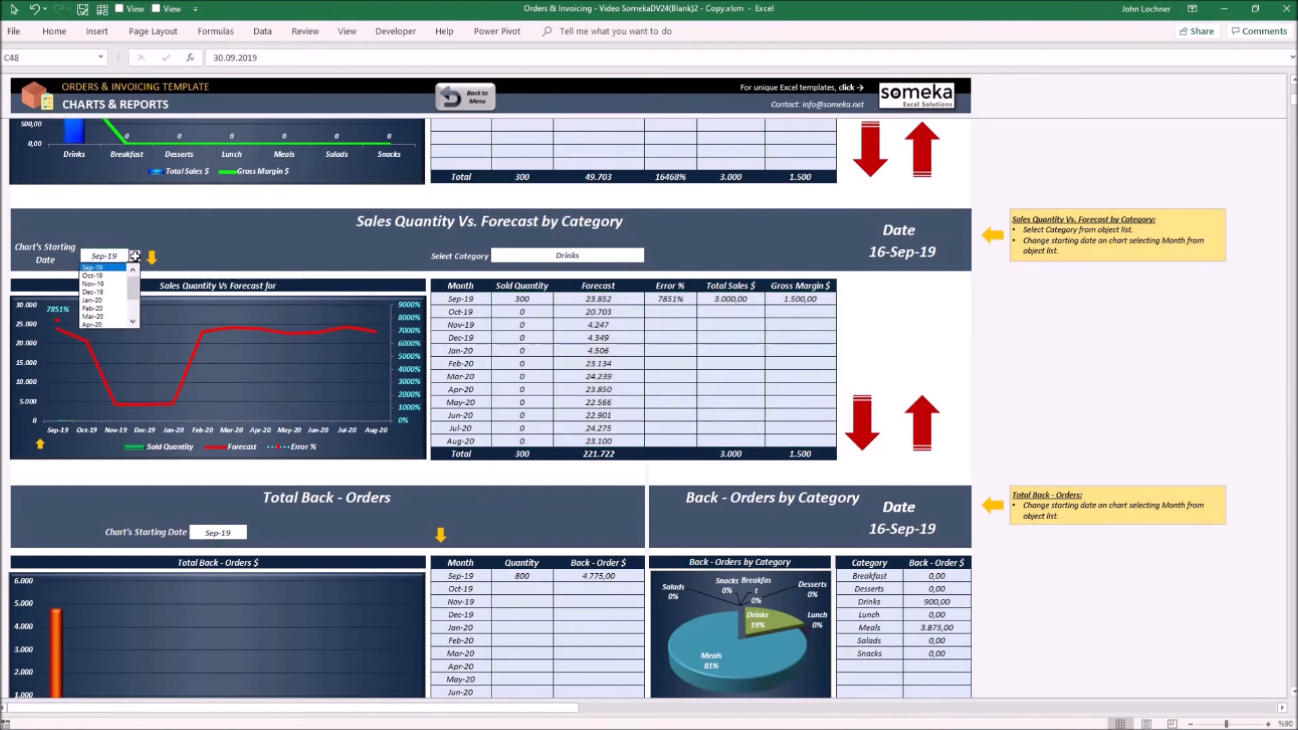
{"action": "left_click", "coordinate": [134, 256]}
{"action": "scroll", "coordinate": [1091, 388], "scroll_direction": "down", "scroll_amount": 1}
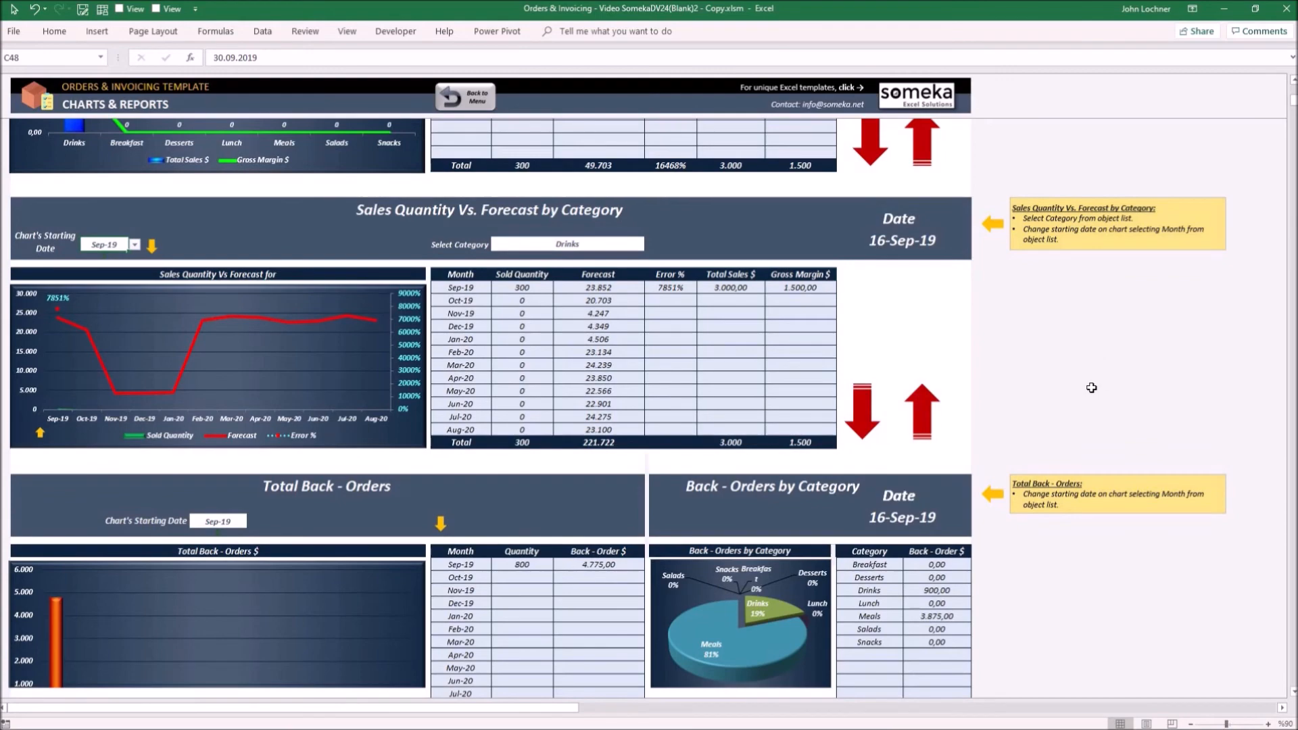
{"action": "scroll", "coordinate": [1091, 387], "scroll_direction": "down", "scroll_amount": 3}
{"action": "scroll", "coordinate": [1091, 387], "scroll_direction": "down", "scroll_amount": 3}
{"action": "scroll", "coordinate": [1090, 388], "scroll_direction": "down", "scroll_amount": 3}
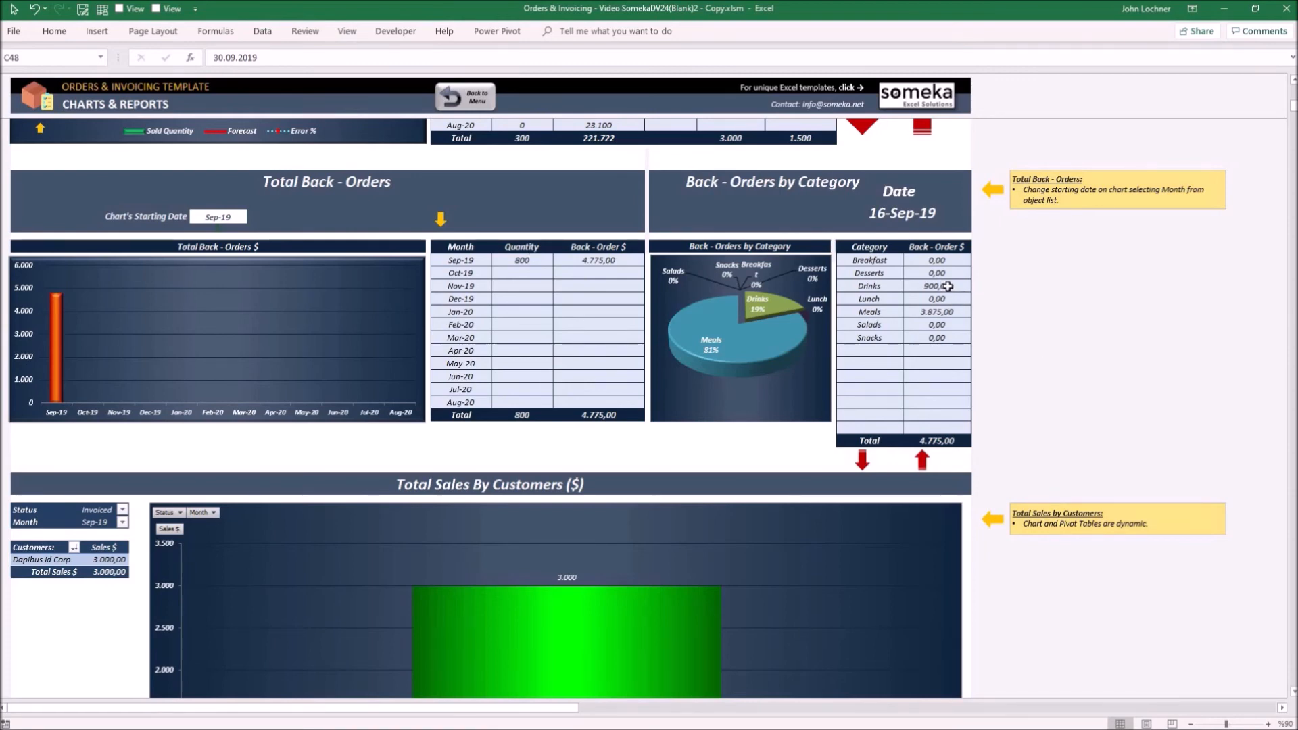
{"action": "left_click", "coordinate": [948, 287]}
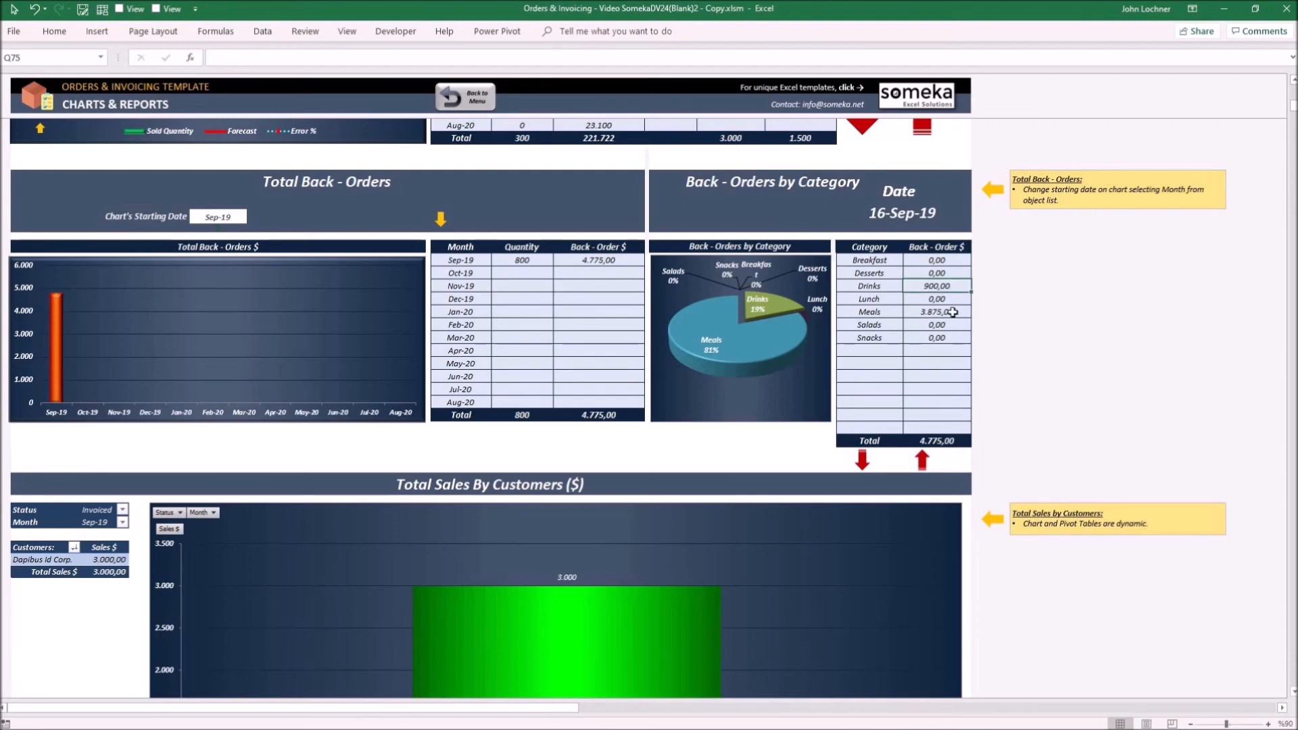
{"action": "left_click", "coordinate": [951, 312]}
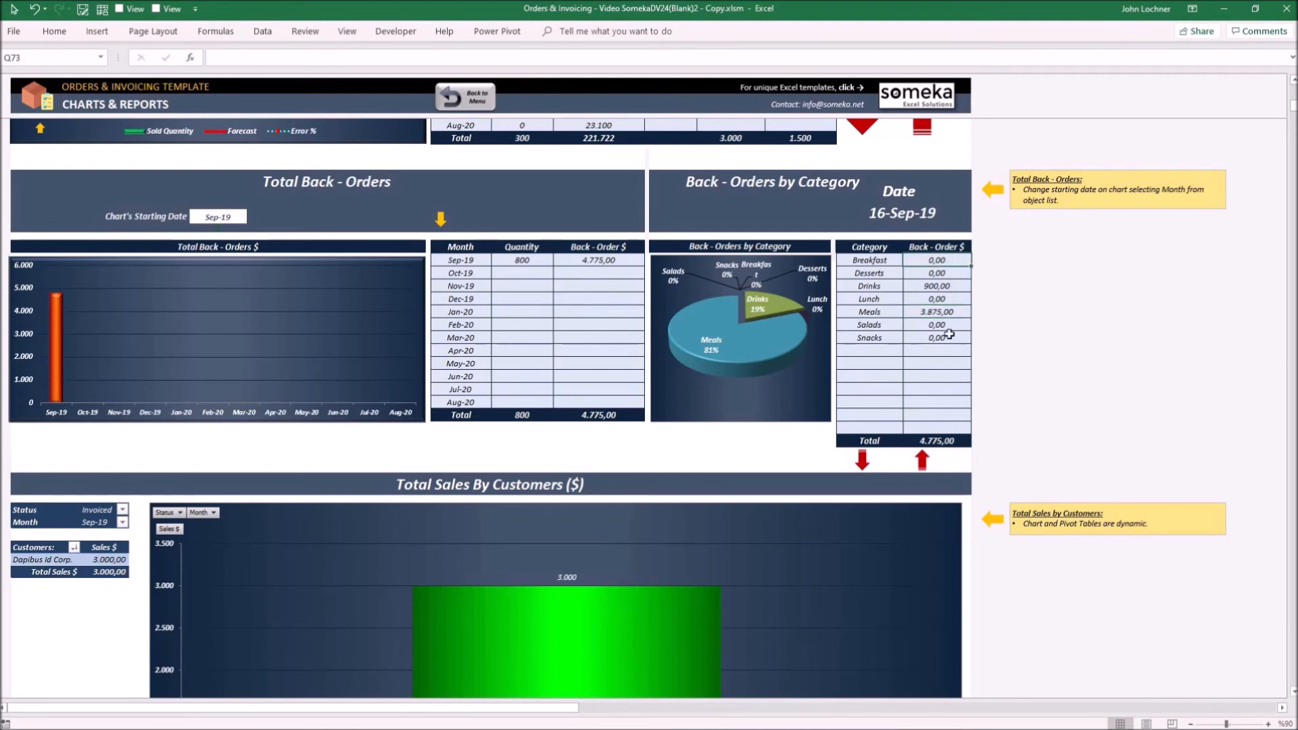
{"action": "left_click_drag", "start_coordinate": [948, 260], "coordinate": [946, 341]}
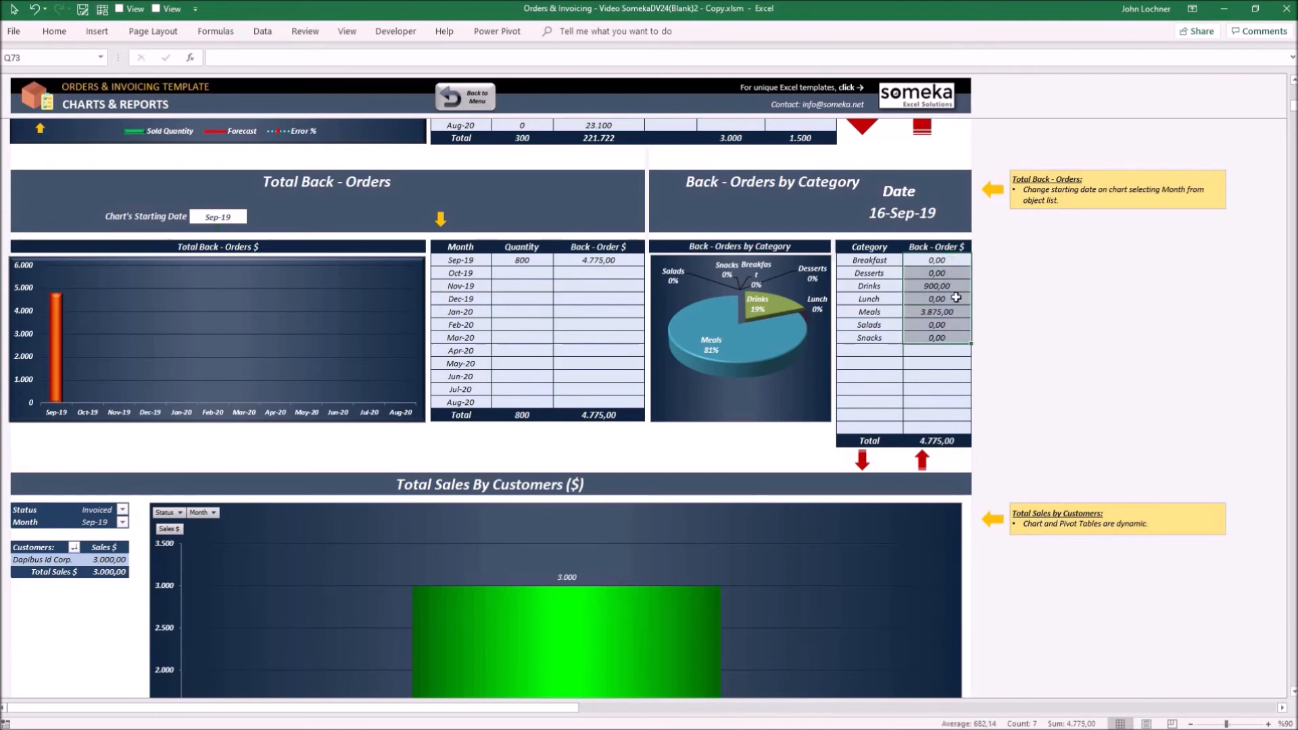
{"action": "mouse_move", "coordinate": [952, 261]}
{"action": "left_mouse_down"}
{"action": "mouse_move", "coordinate": [955, 345]}
{"action": "mouse_move", "coordinate": [956, 332]}
{"action": "left_mouse_up"}
{"action": "scroll", "coordinate": [484, 362], "scroll_direction": "down", "scroll_amount": 3}
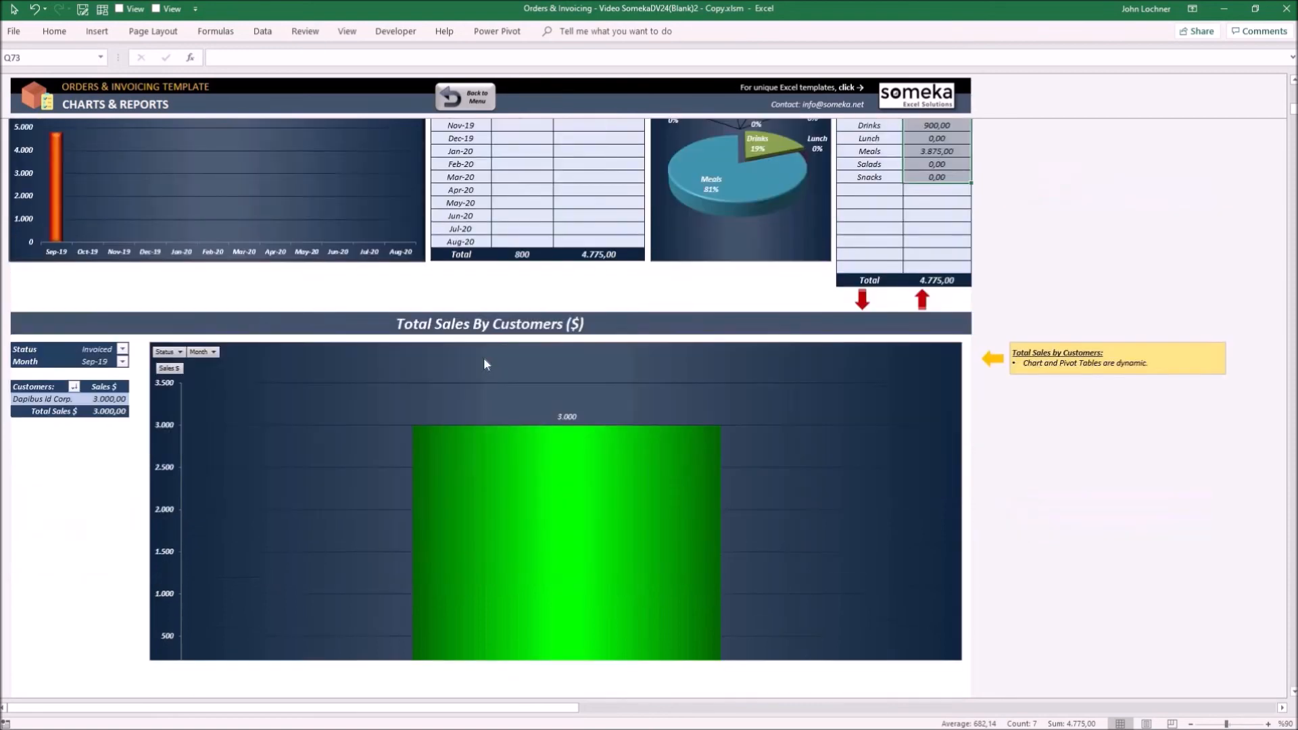
{"action": "scroll", "coordinate": [484, 357], "scroll_direction": "down", "scroll_amount": 2}
{"action": "scroll", "coordinate": [483, 358], "scroll_direction": "down", "scroll_amount": 1}
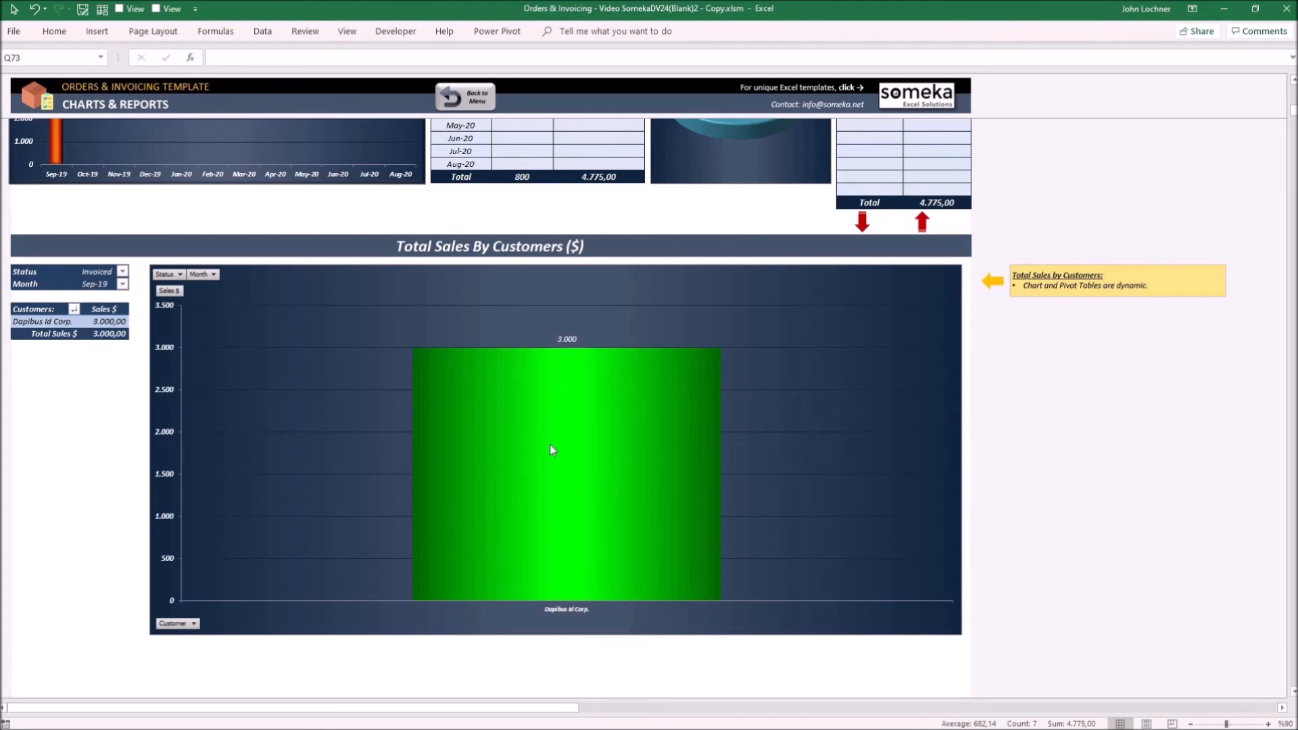
{"action": "mouse_move", "coordinate": [559, 491]}
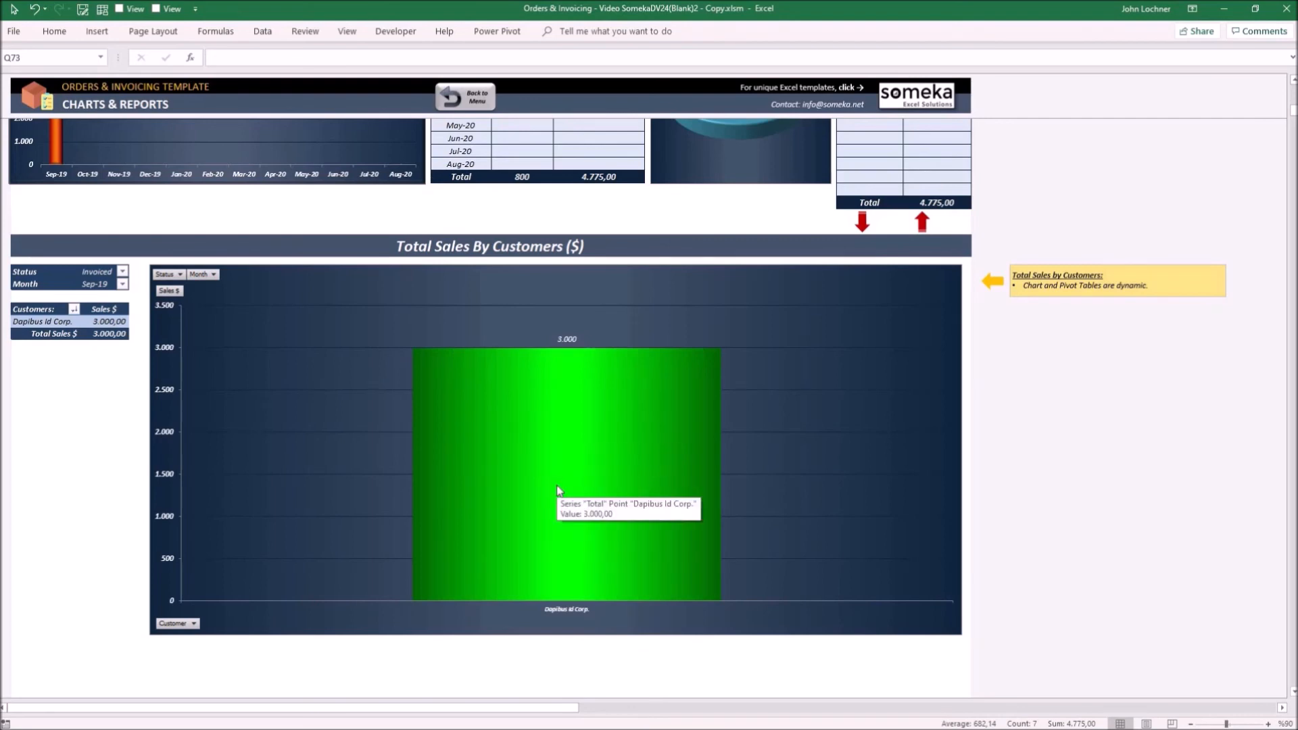
- Return to the menu and bring up the Sales Orders sheet showing order 1000-9's invoiced lines
{"action": "left_click", "coordinate": [485, 97]}
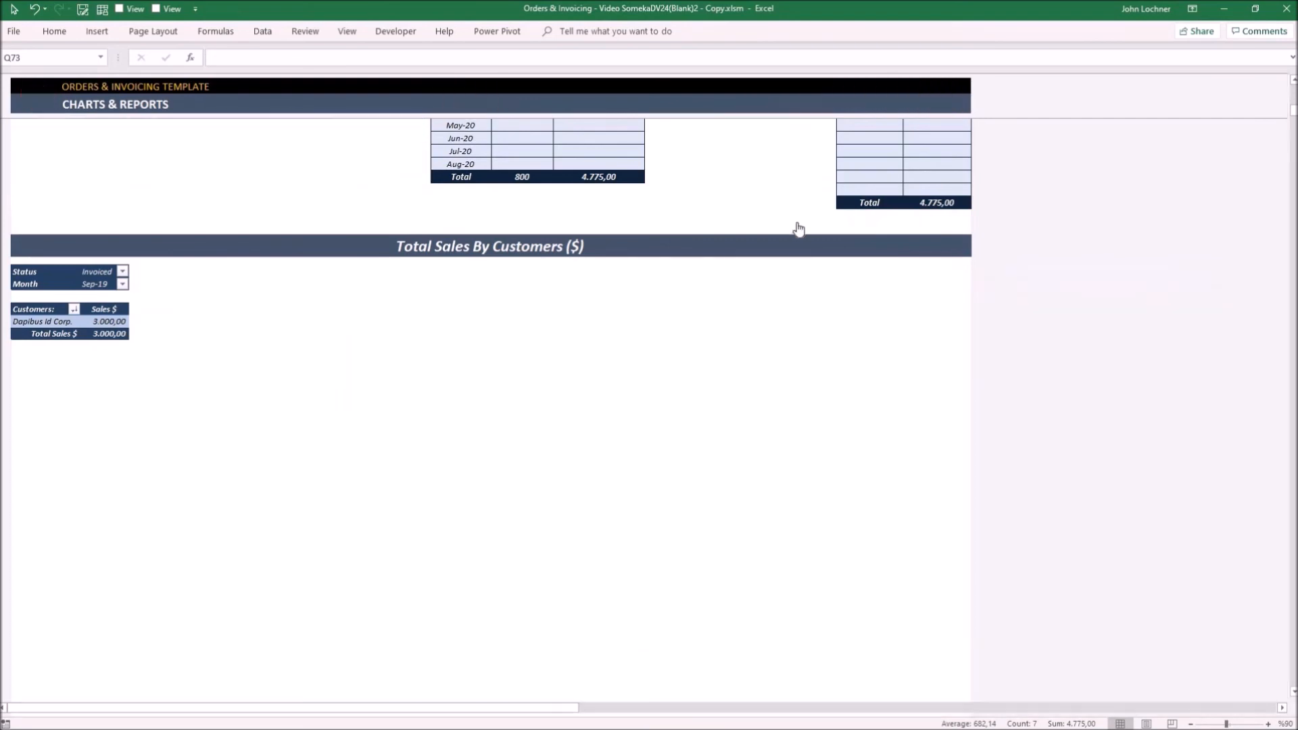
{"action": "left_click", "coordinate": [725, 208]}
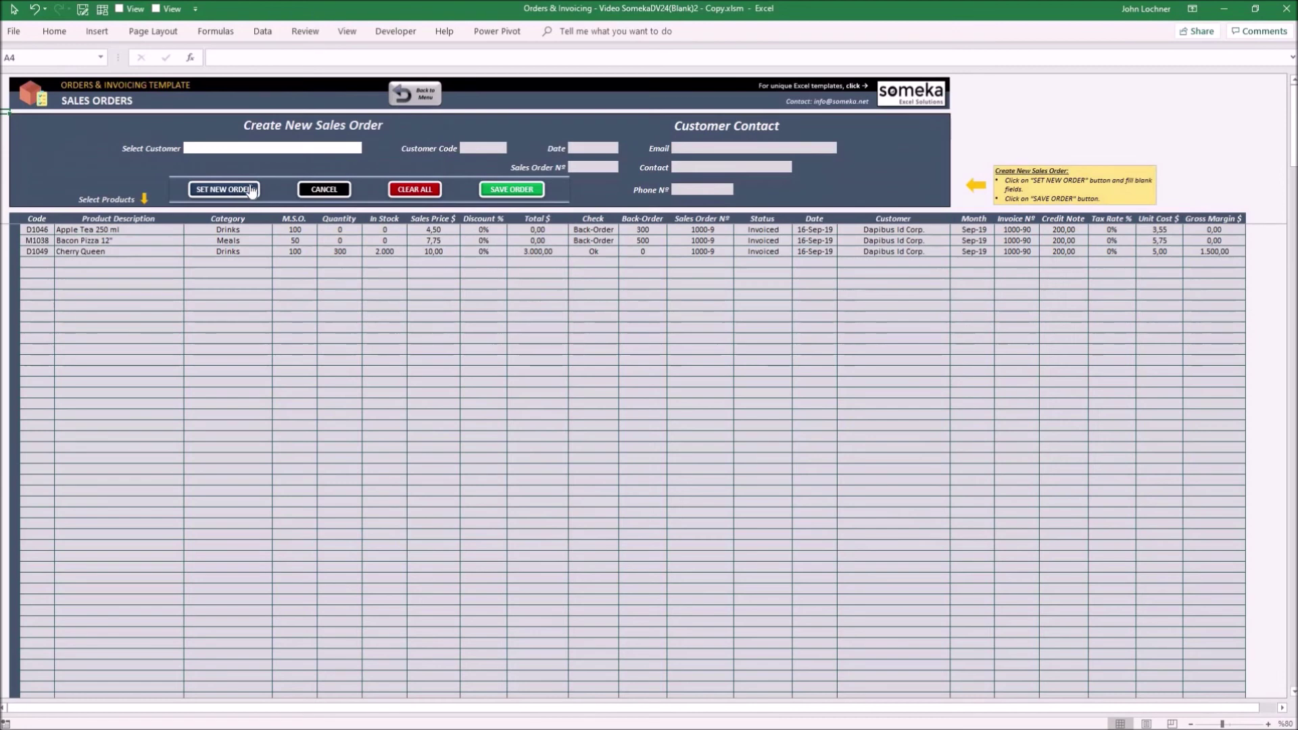
- Start a new sales order for Lacinia Incorporated
{"action": "left_click", "coordinate": [273, 148]}
{"action": "left_click", "coordinate": [369, 148]}
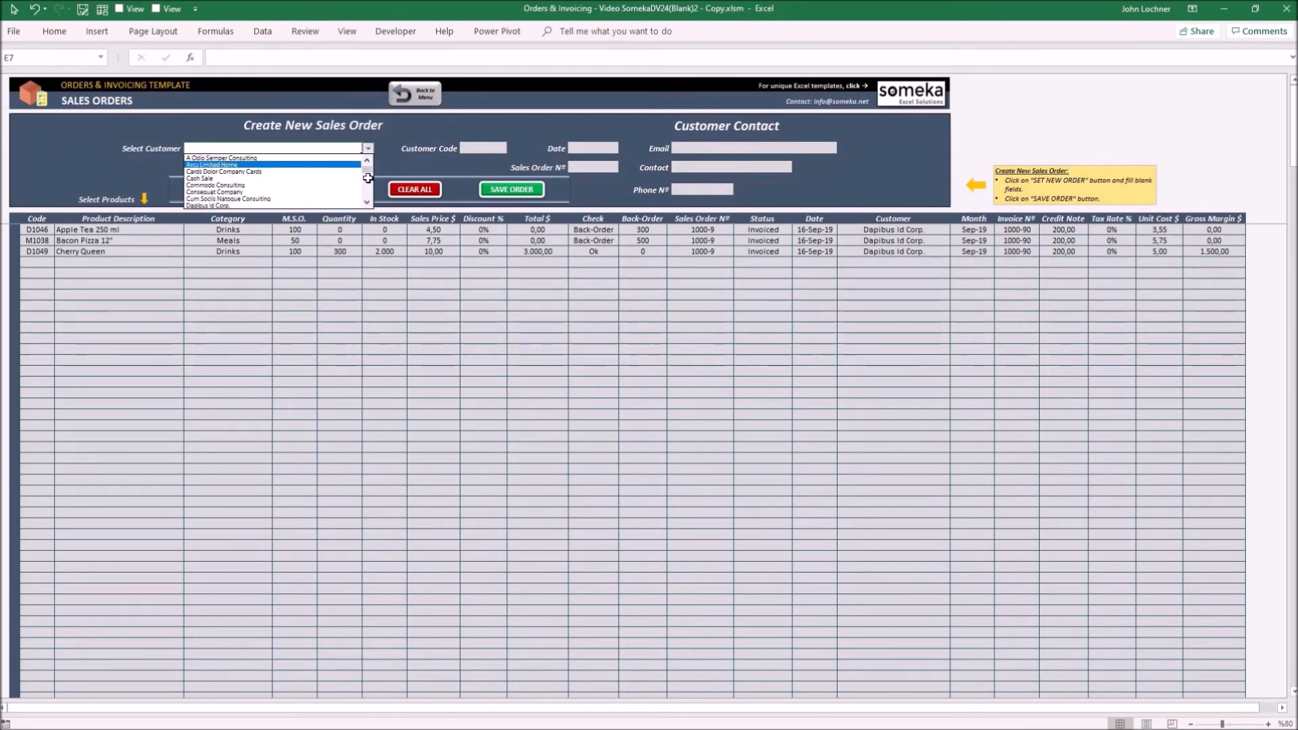
{"action": "scroll", "coordinate": [304, 182], "scroll_direction": "down", "scroll_amount": 5}
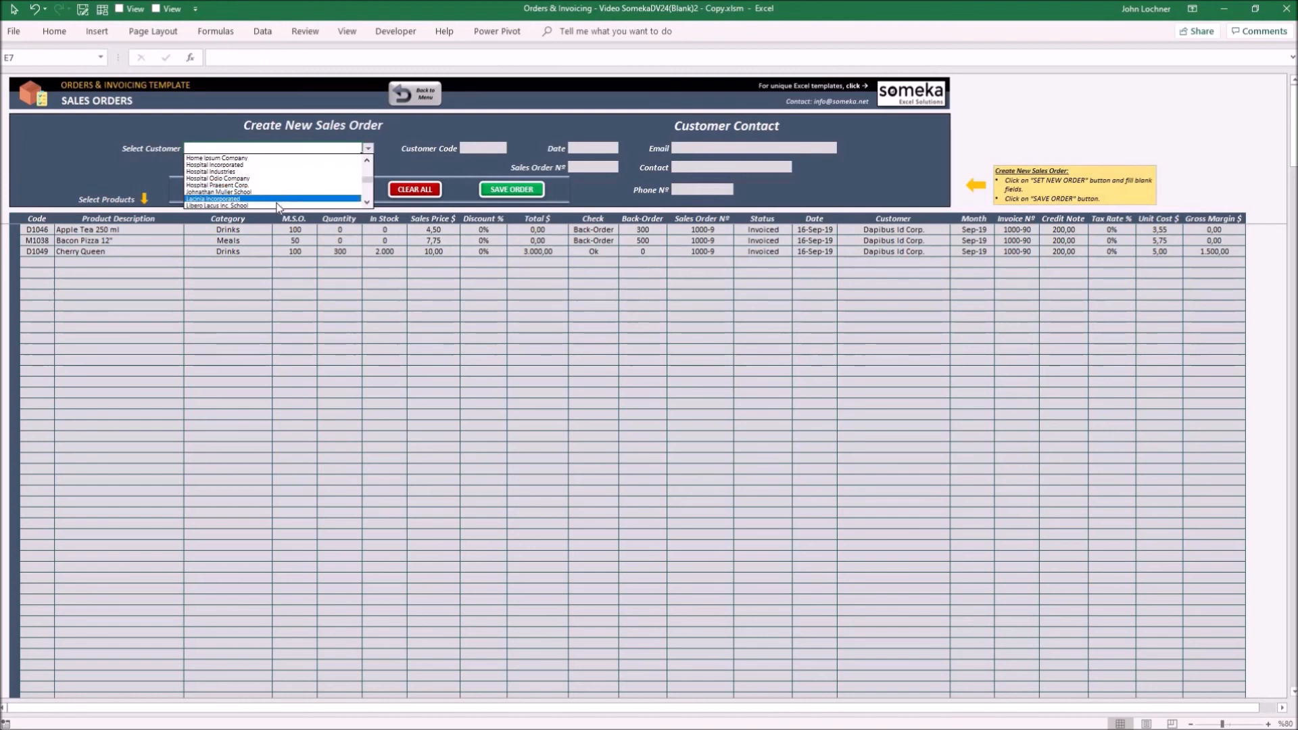
{"action": "left_click", "coordinate": [277, 198]}
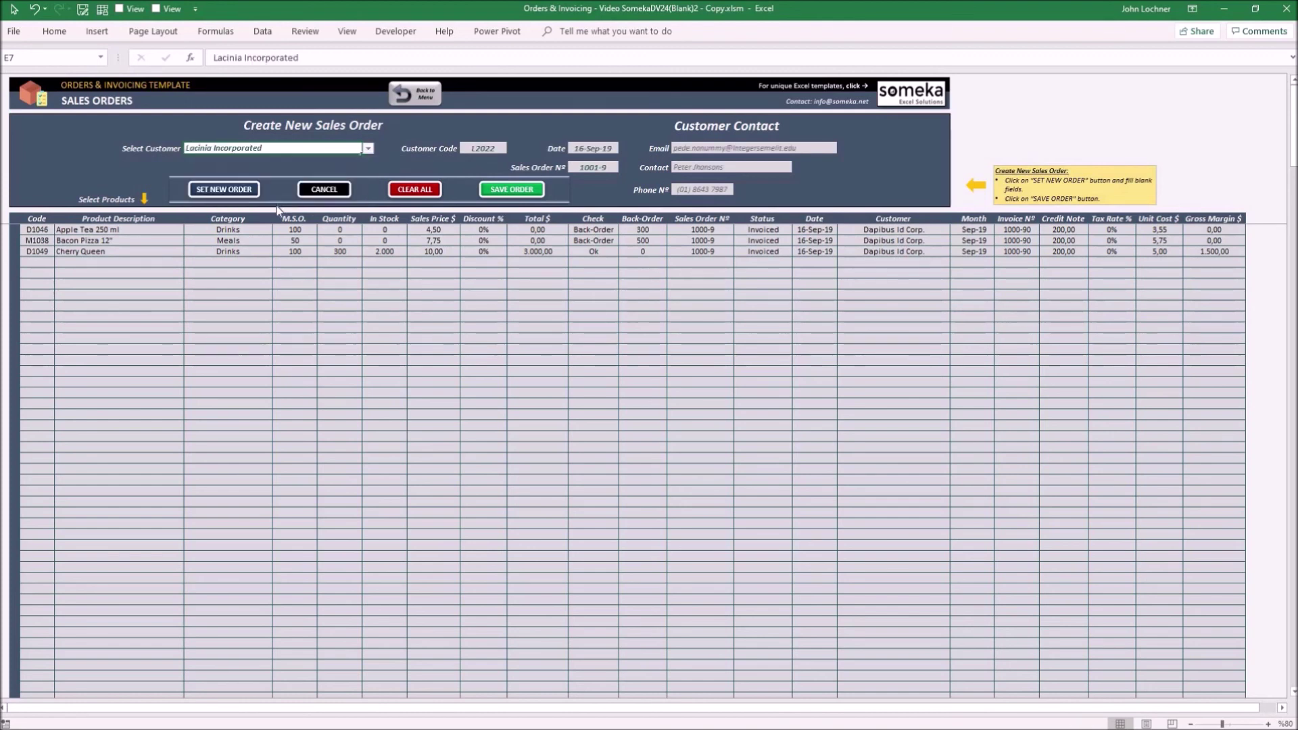
{"action": "left_click", "coordinate": [220, 190]}
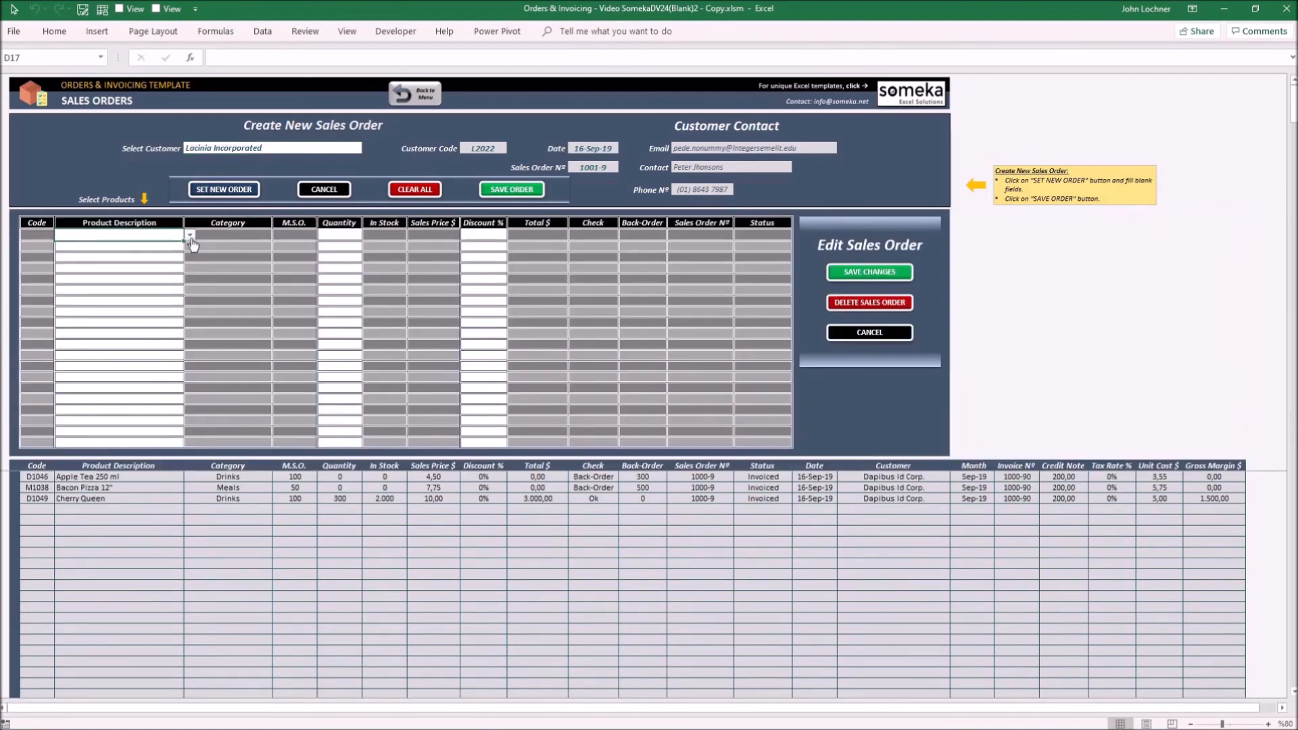
- Add 200 Cheesecake as the order line and save the order as 1001-9
{"action": "left_click", "coordinate": [189, 237]}
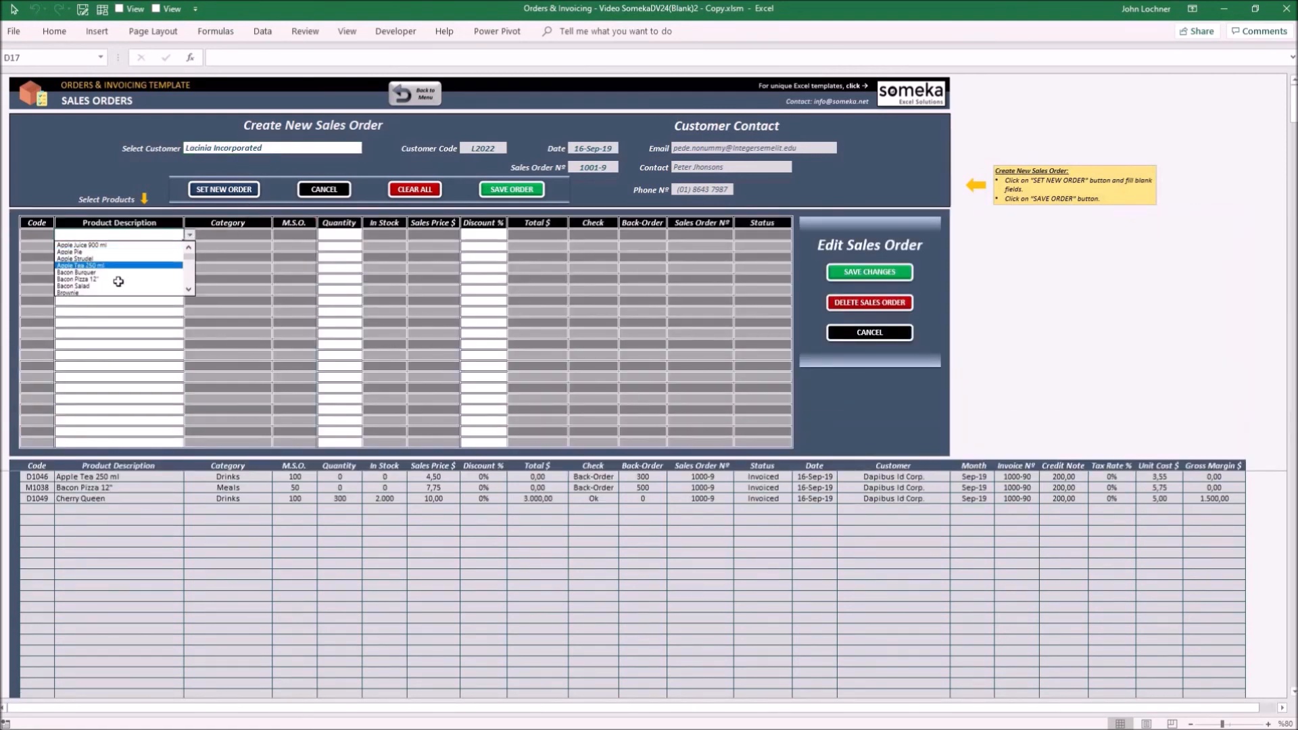
{"action": "left_click", "coordinate": [189, 293]}
{"action": "left_click", "coordinate": [125, 292]}
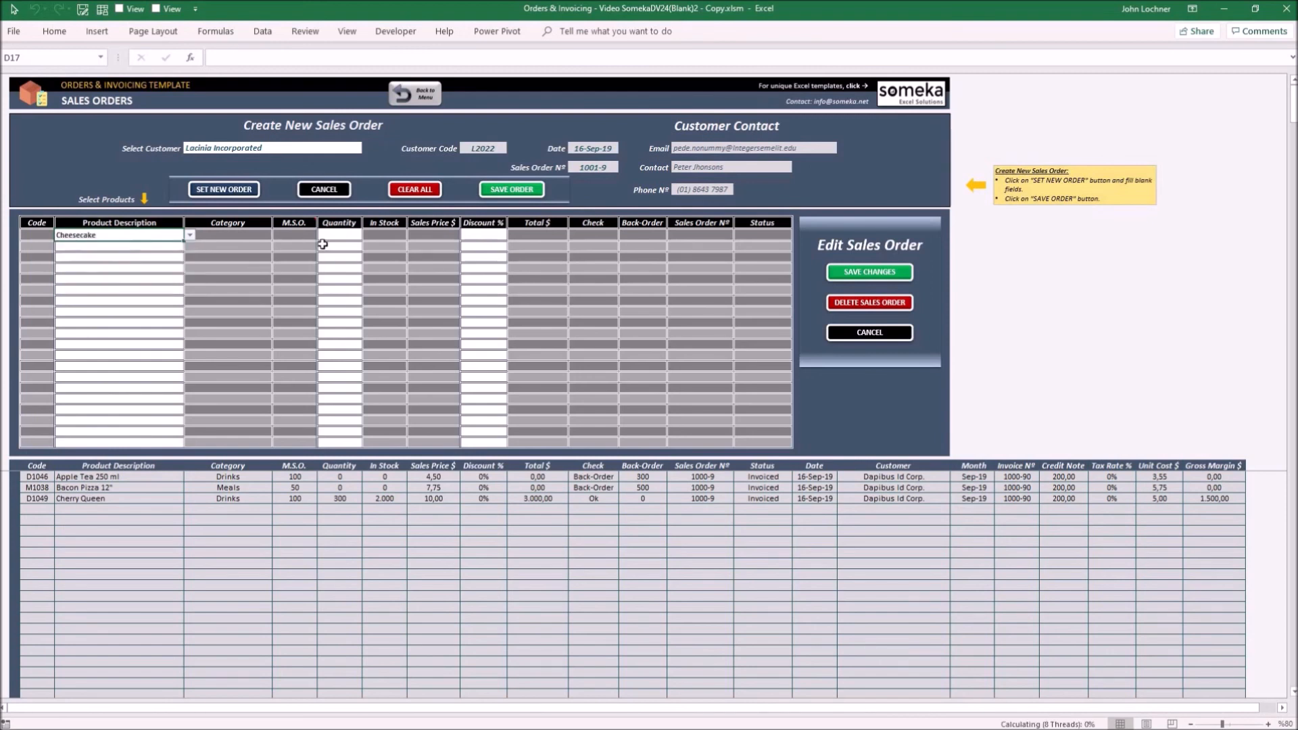
{"action": "left_click", "coordinate": [346, 235]}
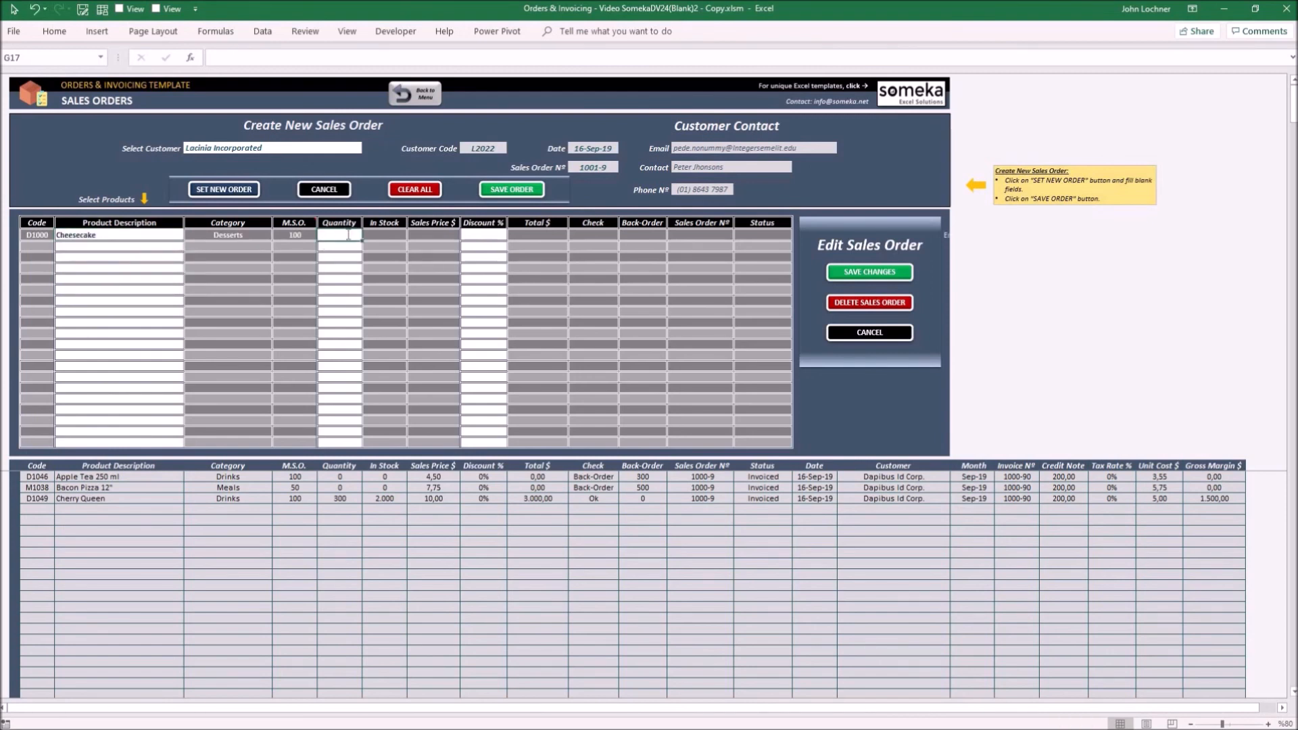
{"action": "type", "text": "200"}
{"action": "left_click", "coordinate": [343, 257]}
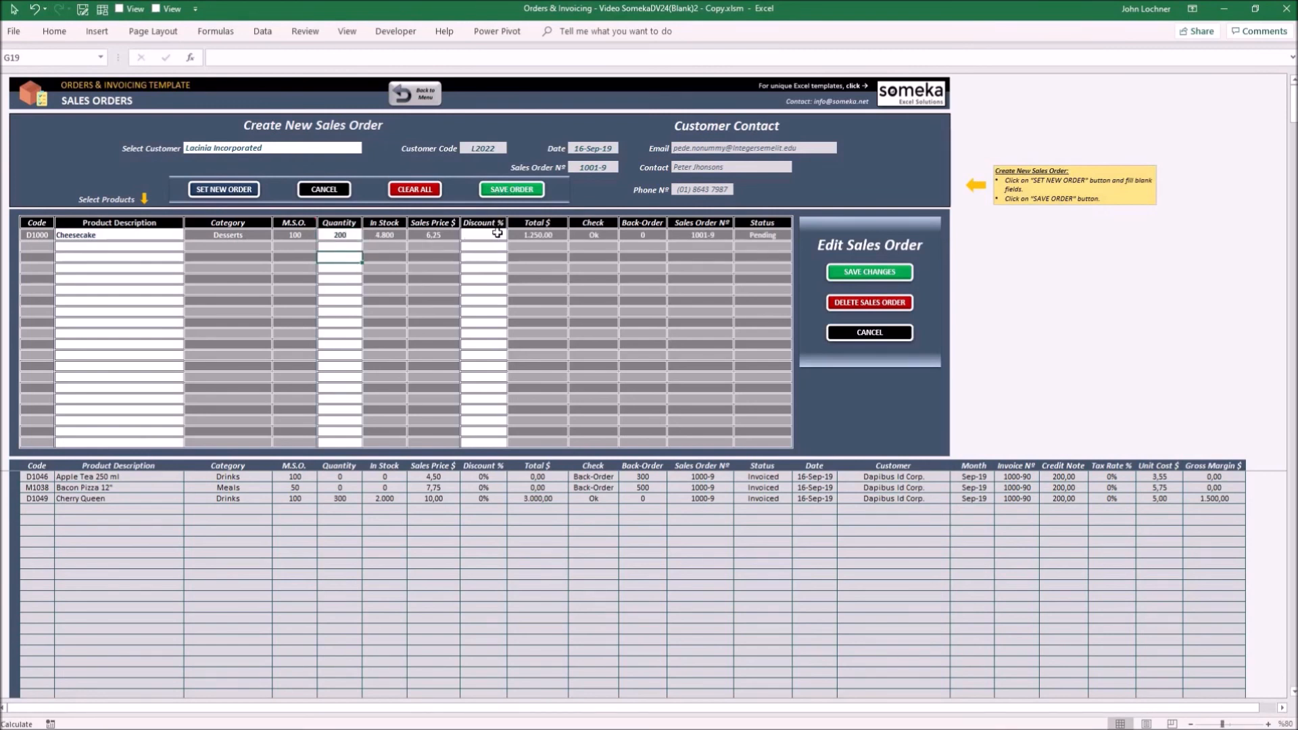
{"action": "left_click", "coordinate": [514, 189]}
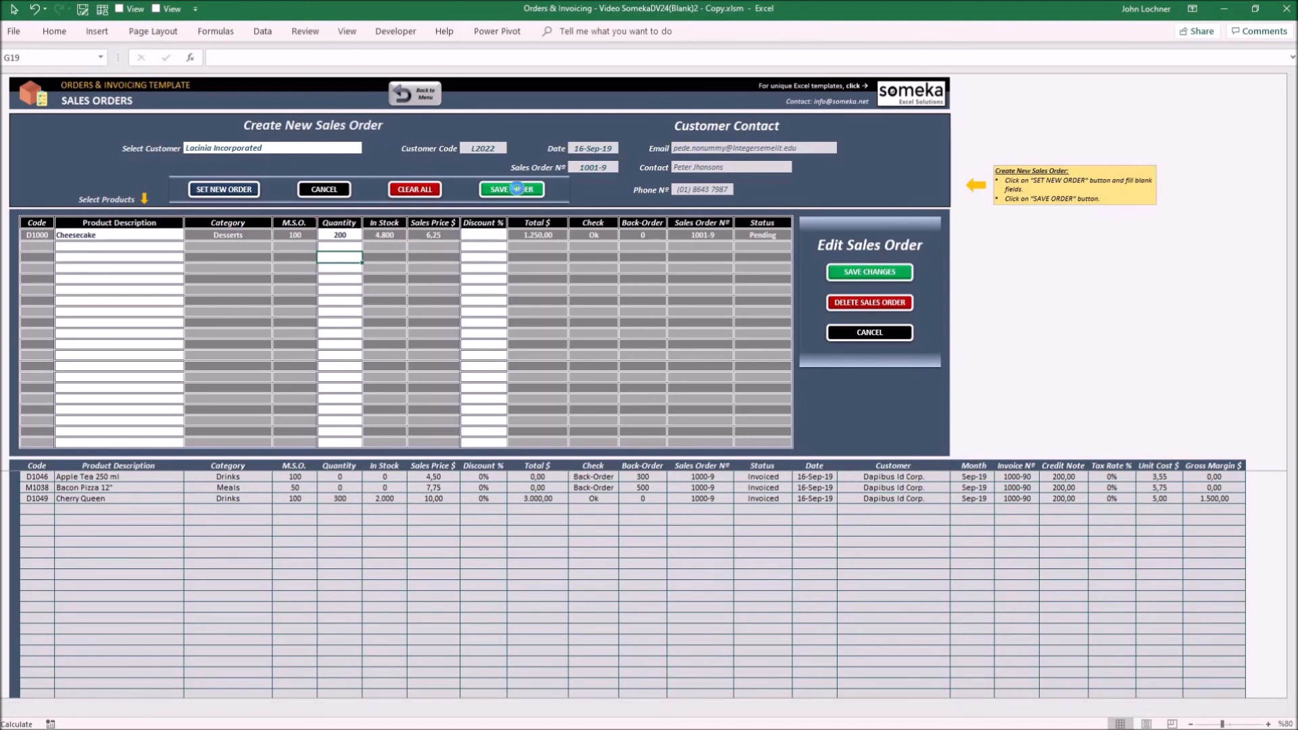
{"action": "left_click", "coordinate": [707, 414]}
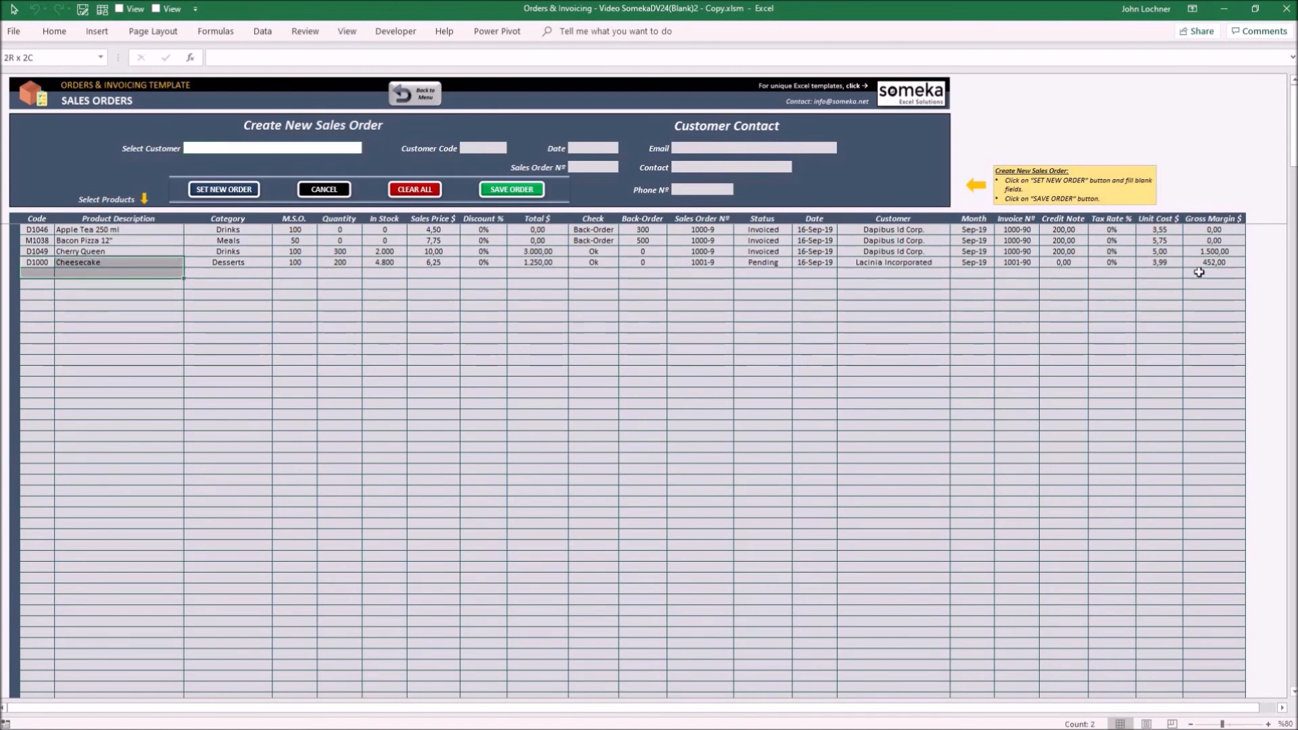
- Check the new order row's invoice number 1001-90 and load order 1001-9 on the Delivery & Invoices sheet
{"action": "left_click_drag", "start_coordinate": [36, 263], "coordinate": [1217, 262]}
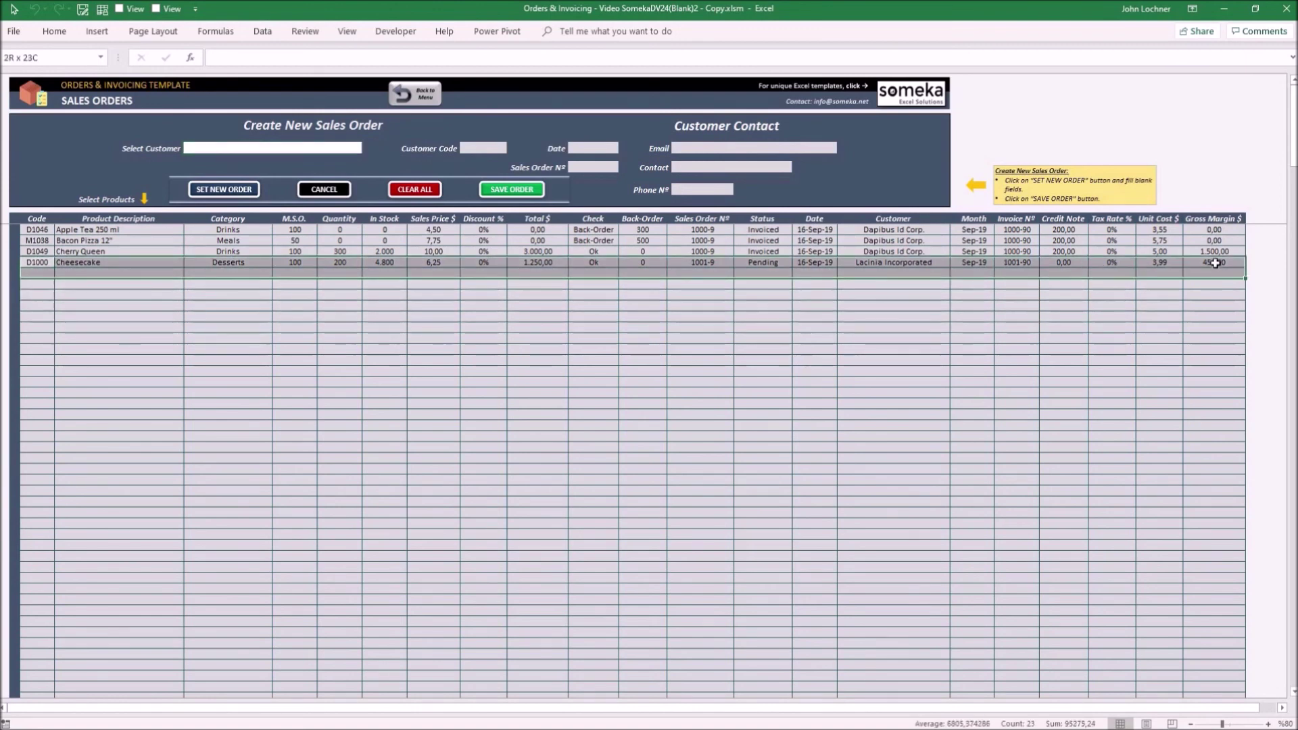
{"action": "left_click", "coordinate": [1018, 263]}
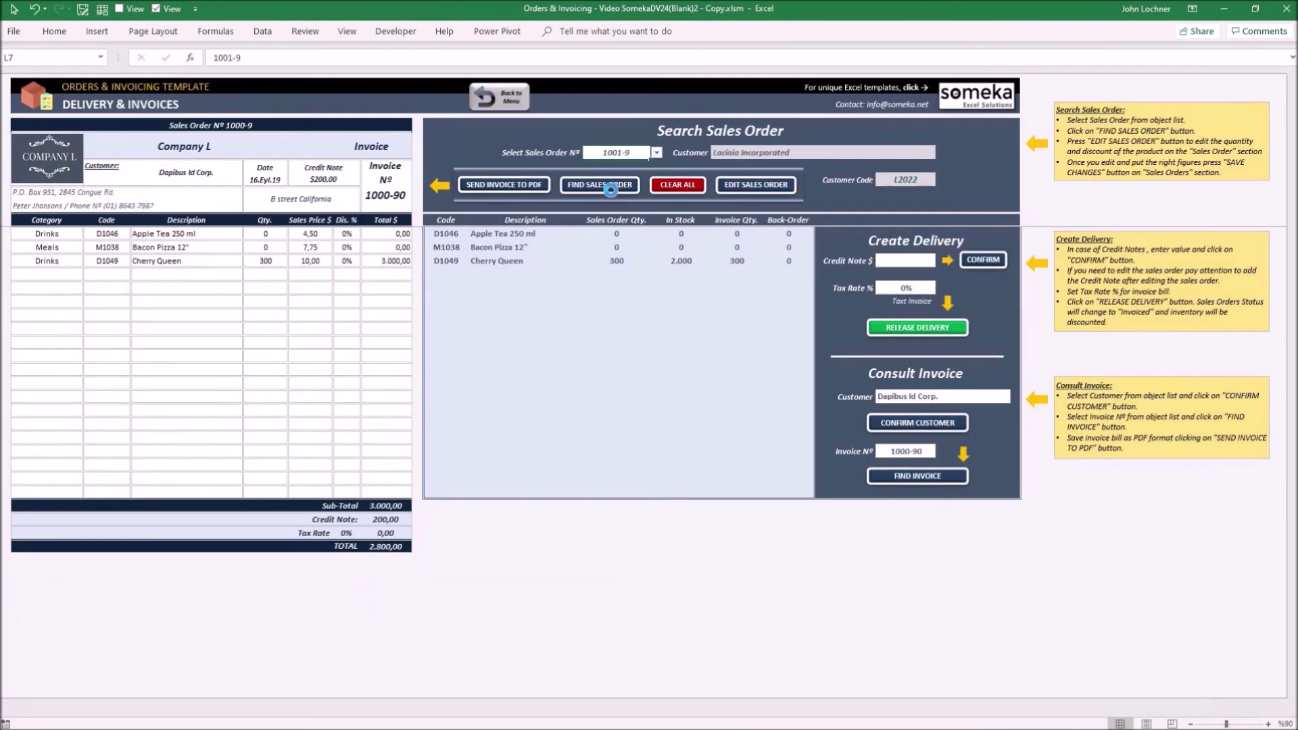
{"action": "left_click", "coordinate": [598, 185]}
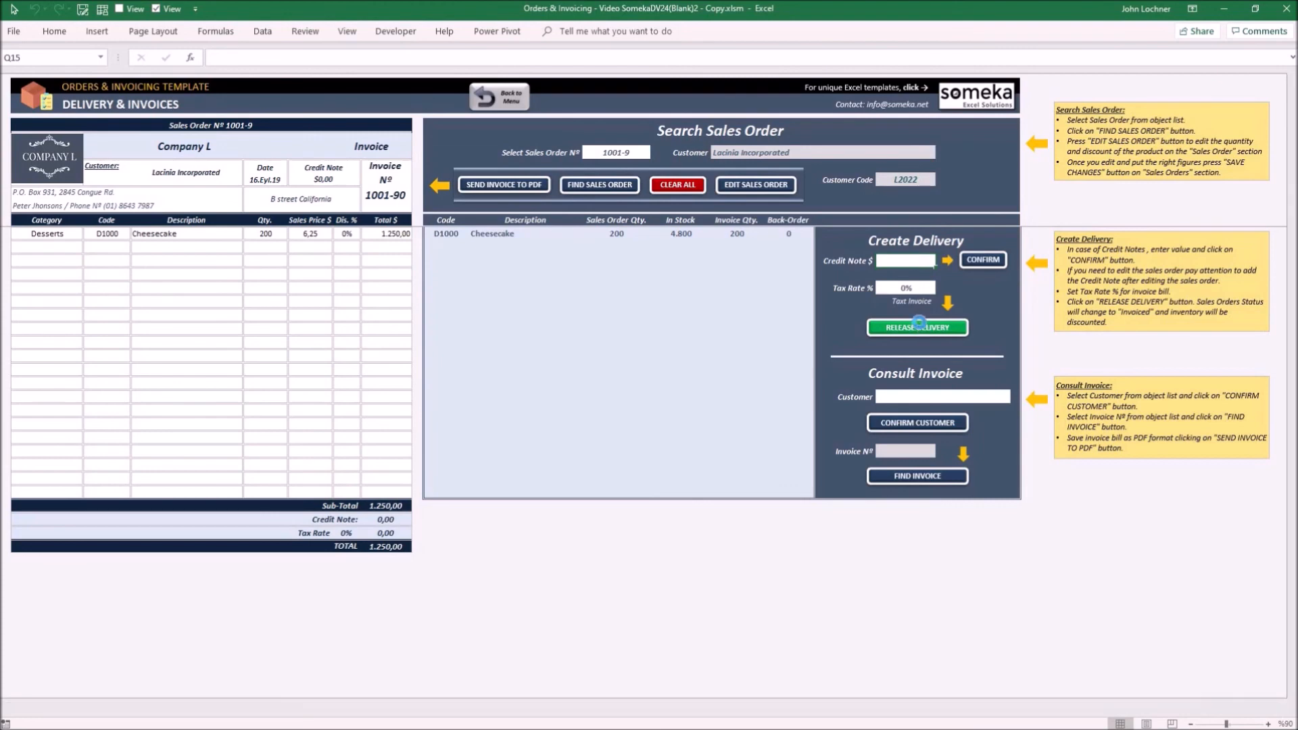
- Release and complete the delivery for order 1001-9, then return to the navigation menu
{"action": "left_click", "coordinate": [918, 327]}
{"action": "left_click", "coordinate": [691, 413]}
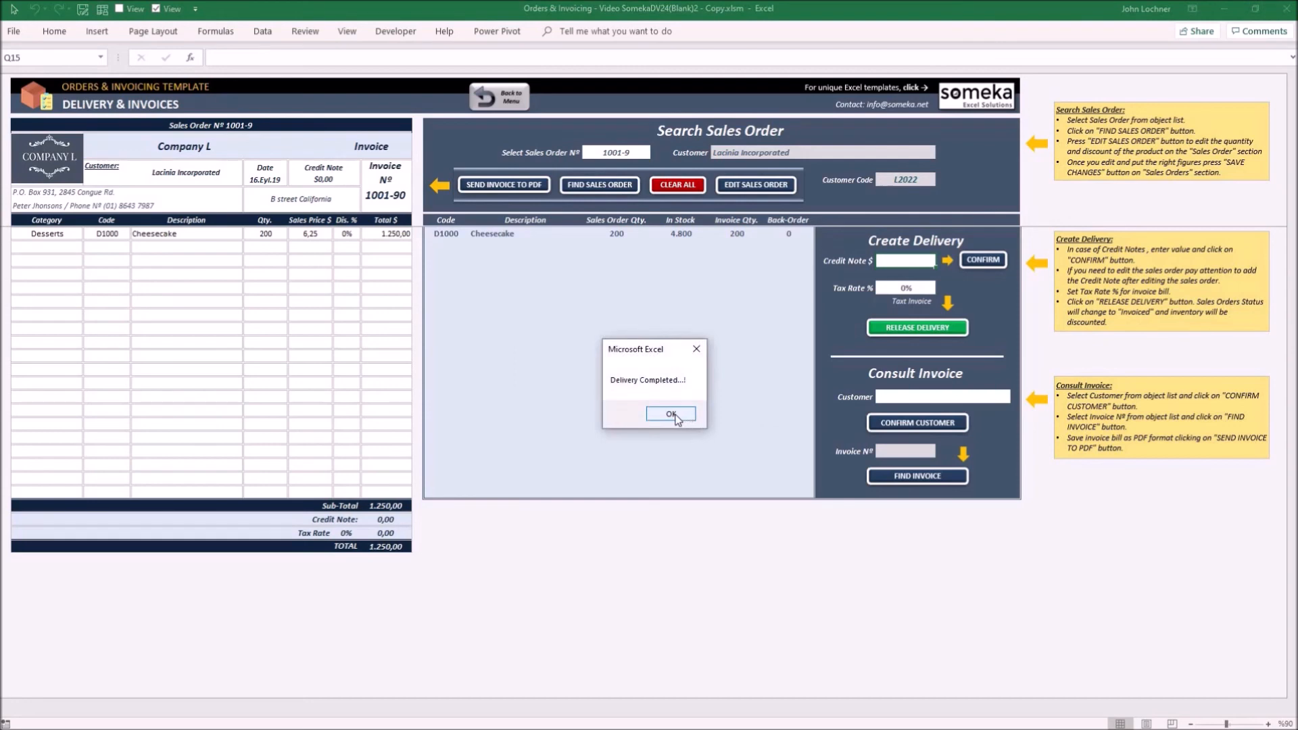
{"action": "left_click", "coordinate": [675, 415]}
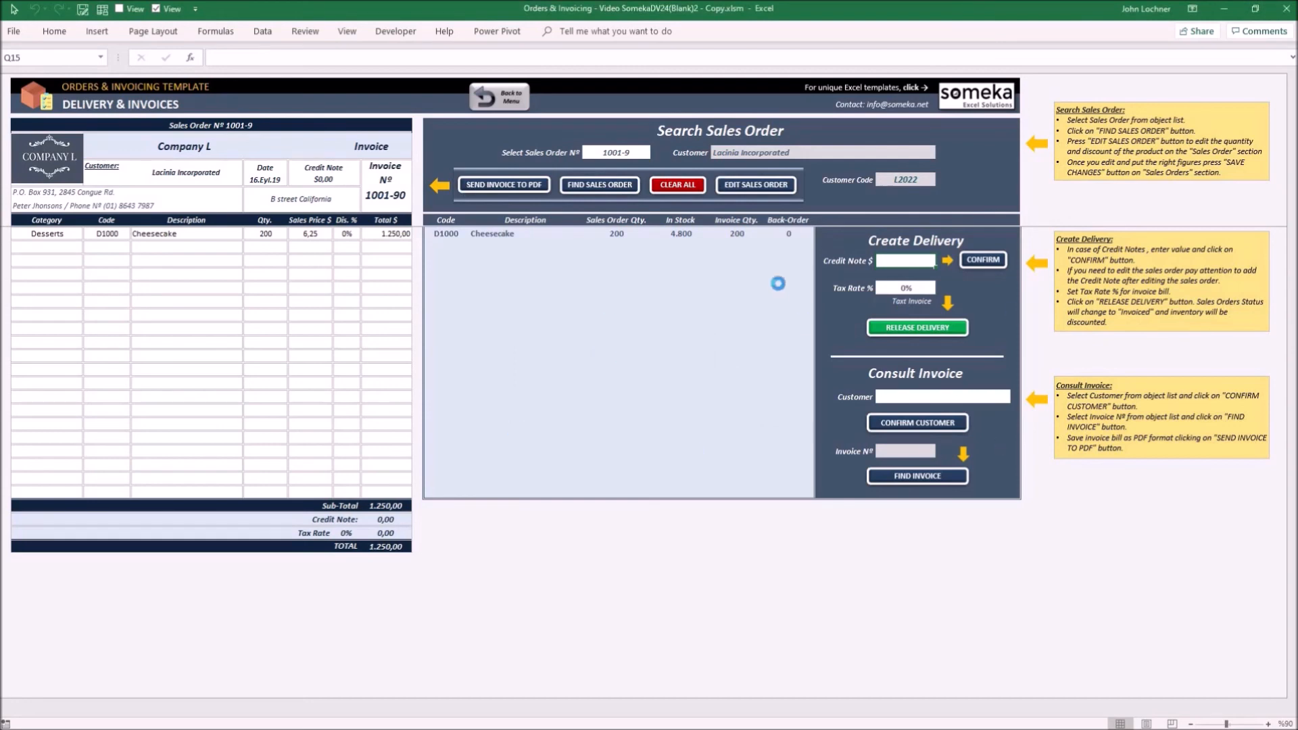
{"action": "left_click", "coordinate": [507, 101]}
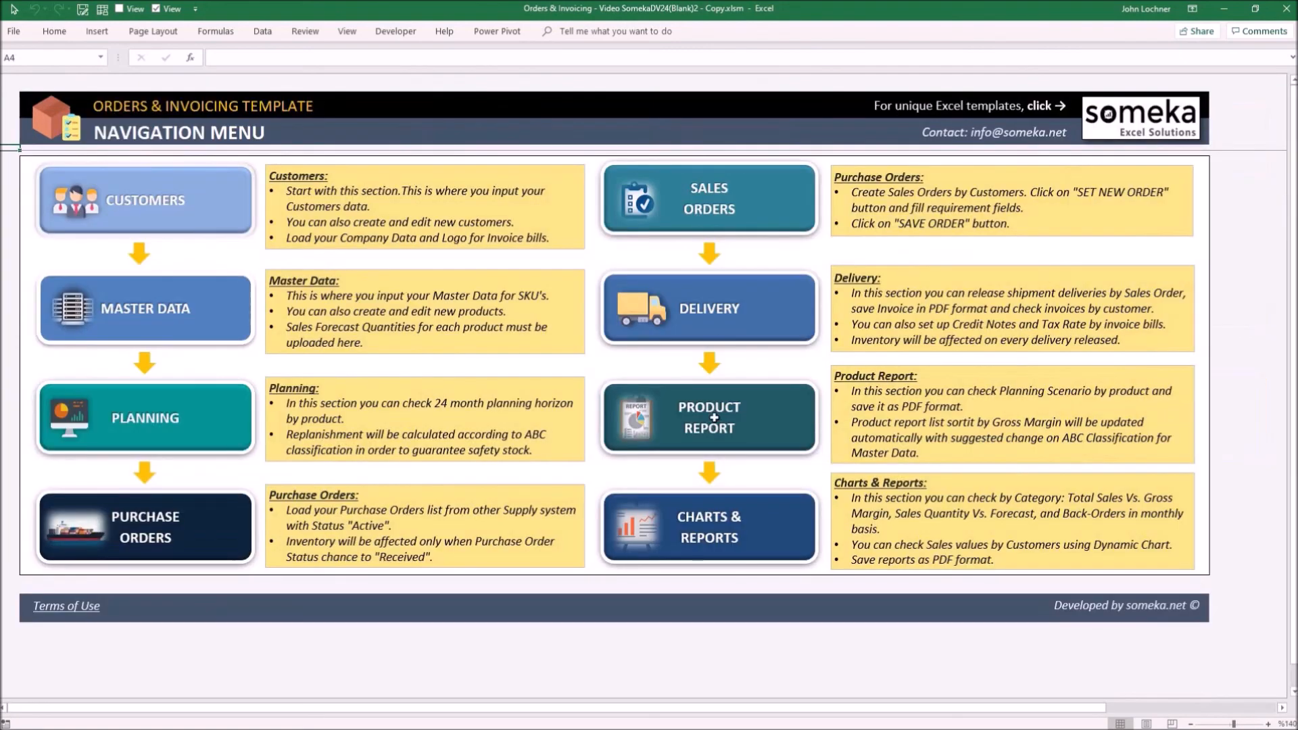
{"action": "left_click", "coordinate": [713, 416]}
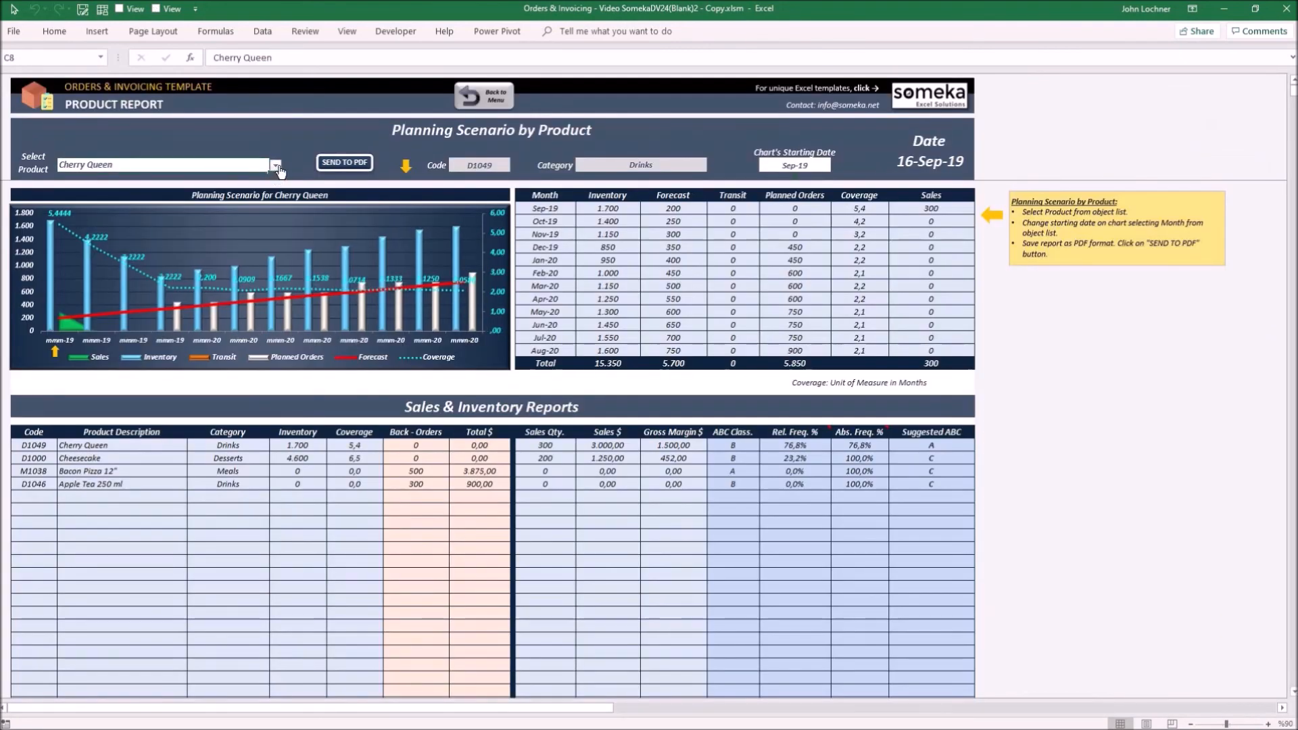
- Show Cheesecake's Product Report with 200 sales, then the customer sales chart adding Lacinia Incorporated at 1.250
{"action": "left_click", "coordinate": [276, 166]}
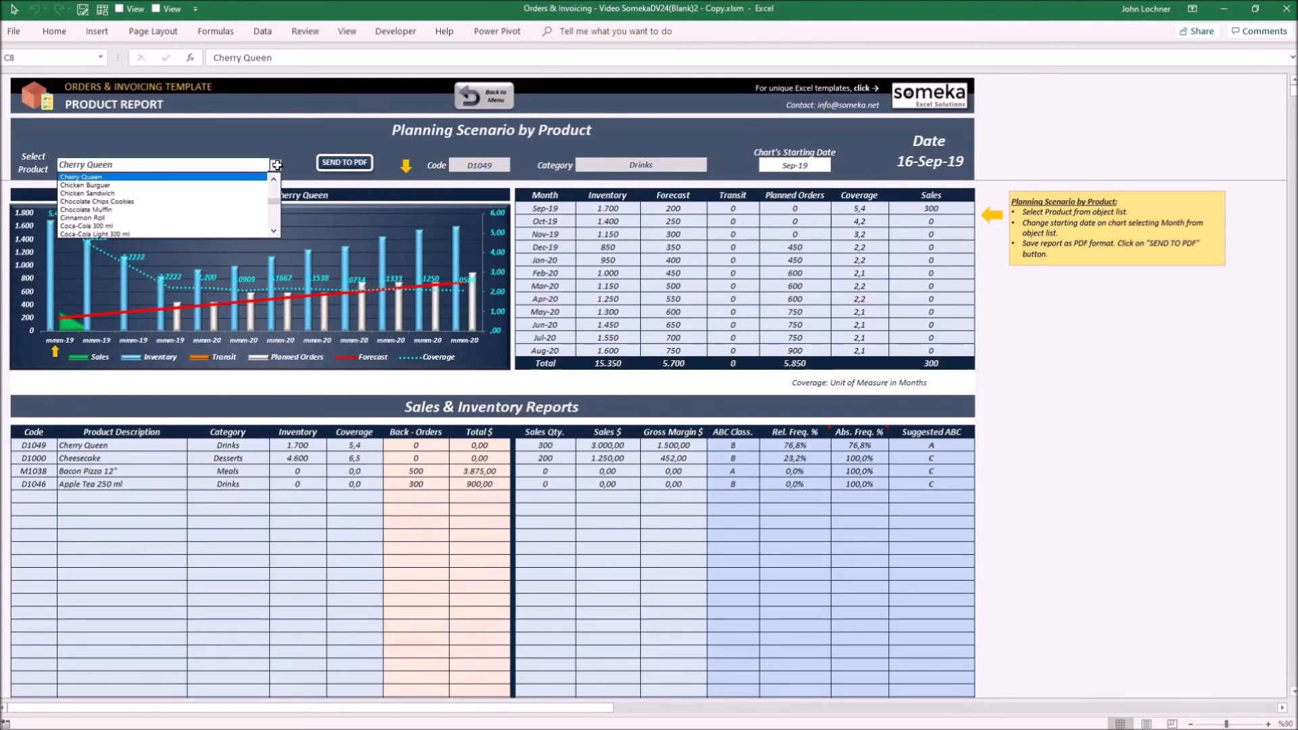
{"action": "scroll", "coordinate": [203, 193], "scroll_direction": "up", "scroll_amount": 3}
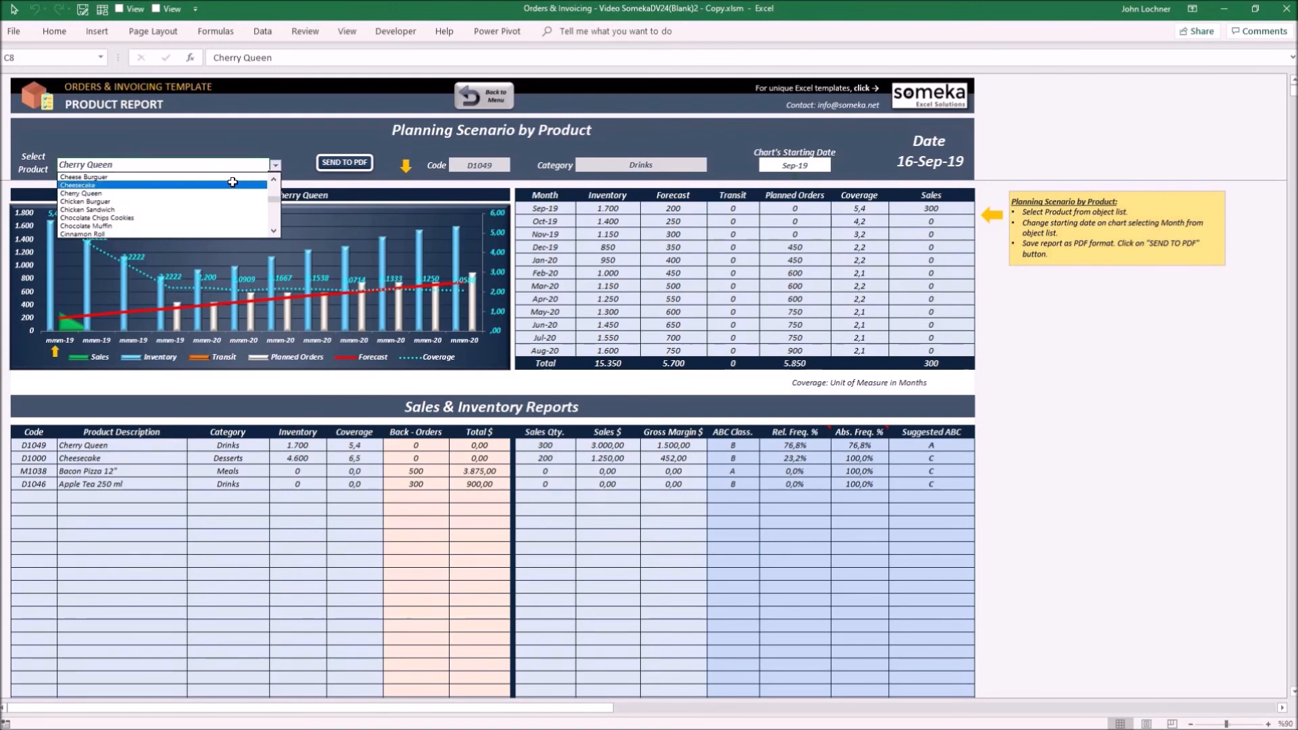
{"action": "left_click", "coordinate": [233, 183]}
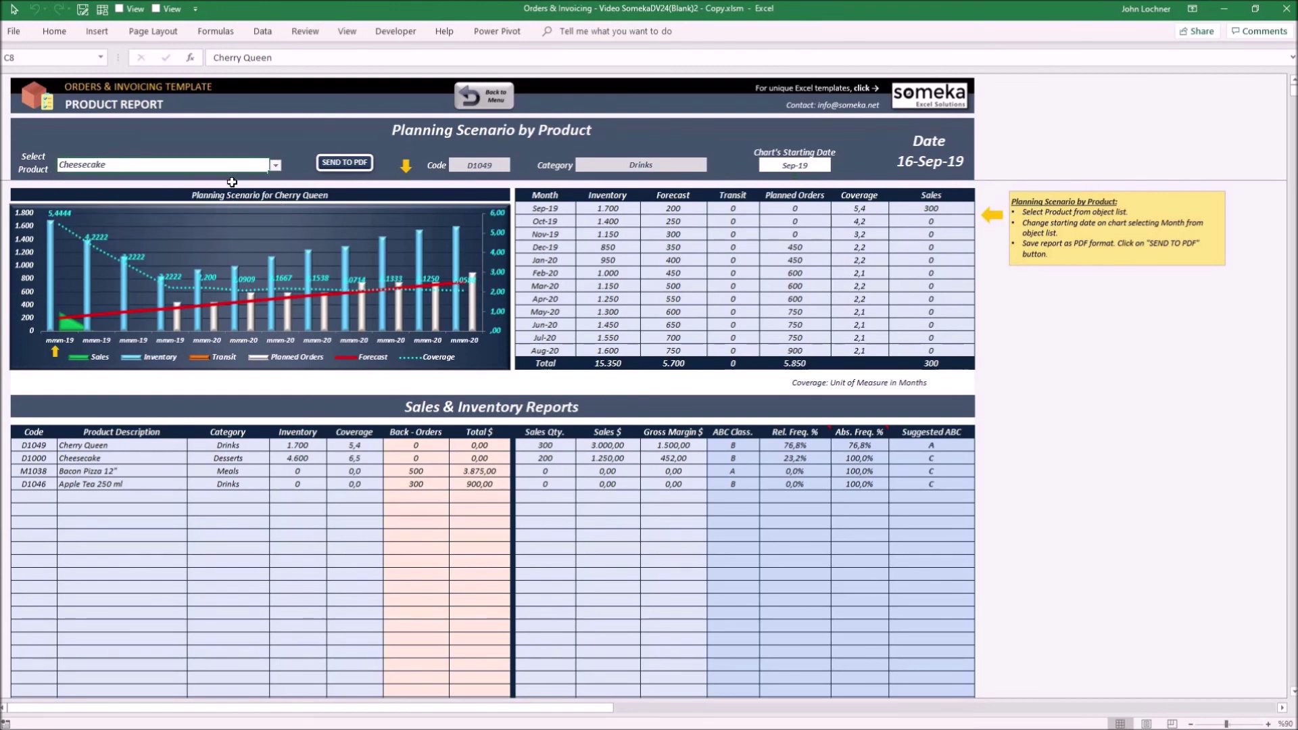
{"action": "left_click", "coordinate": [497, 98]}
{"action": "left_click", "coordinate": [750, 517]}
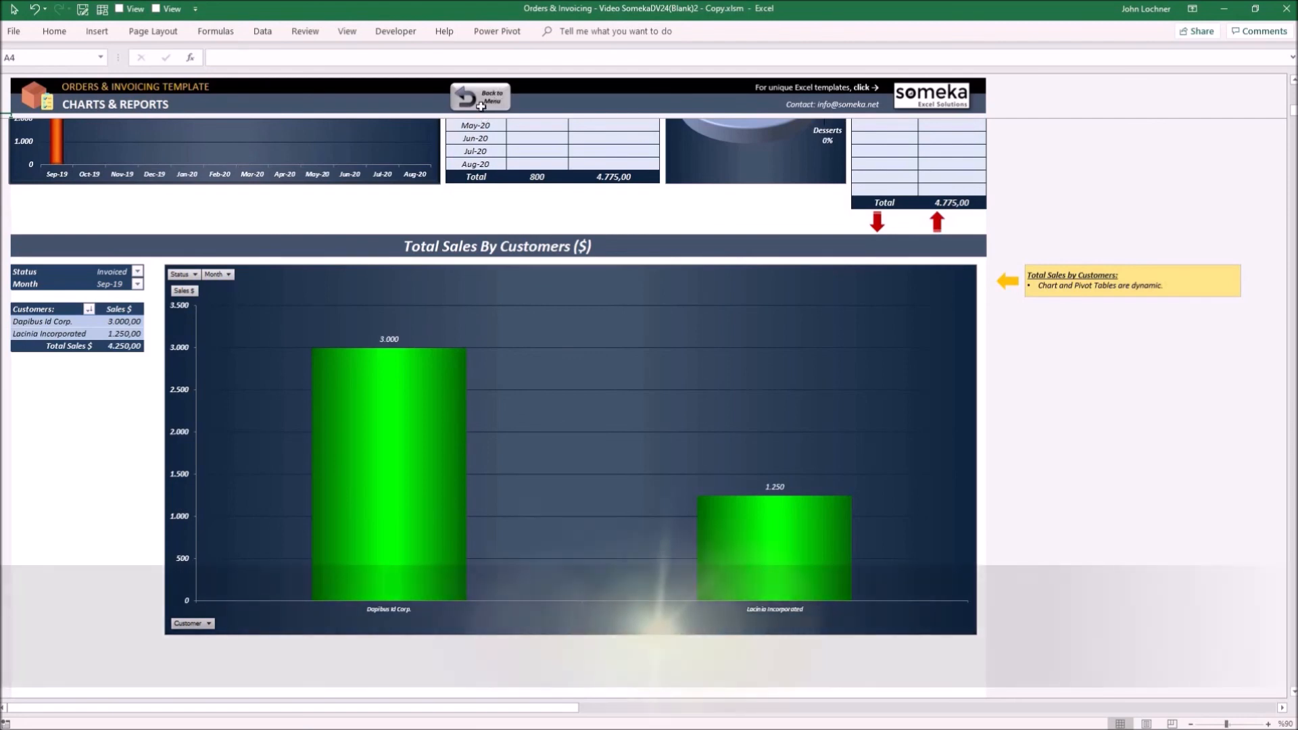
{"action": "left_click", "coordinate": [480, 99]}
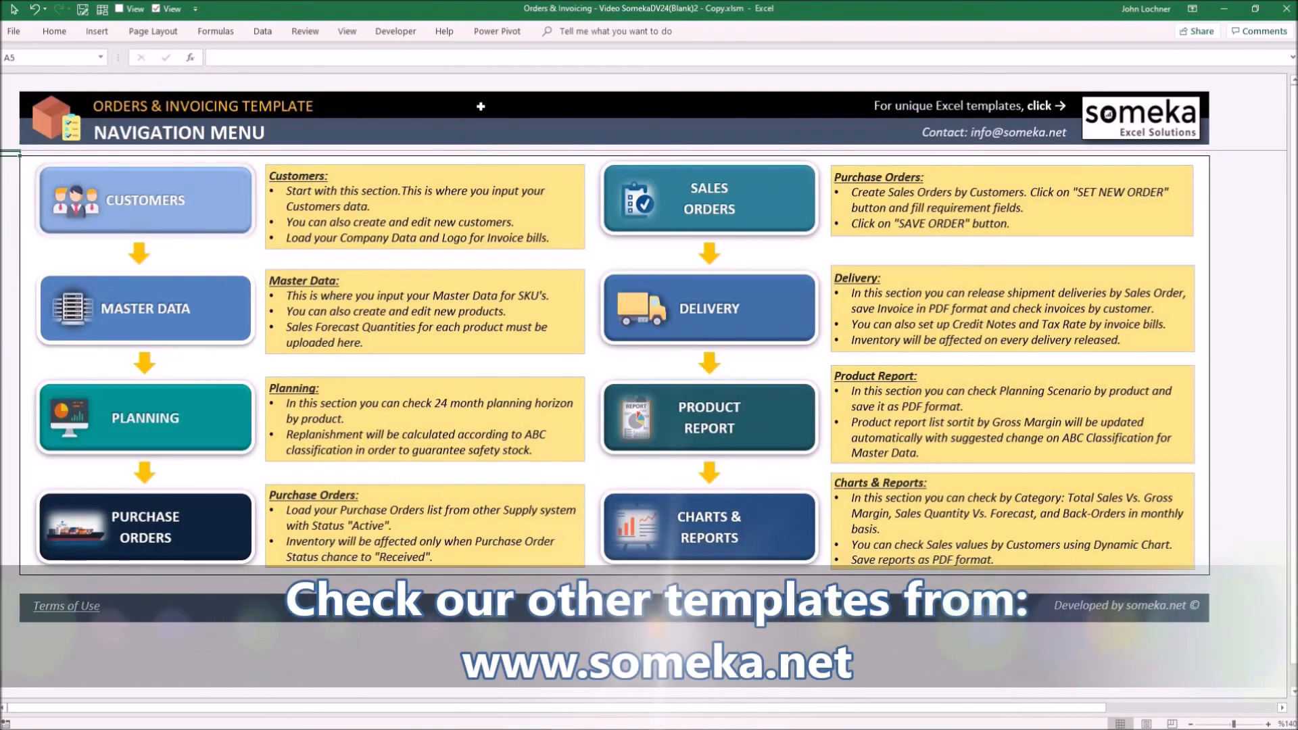